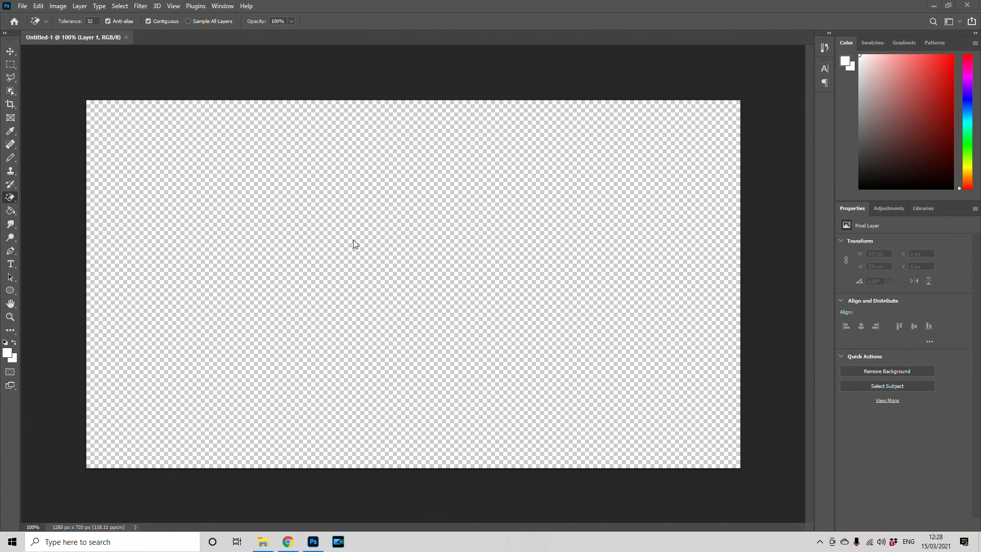
Create a new 1280 × 720 pixel RGB document with transparent background contents.
click(21, 6)
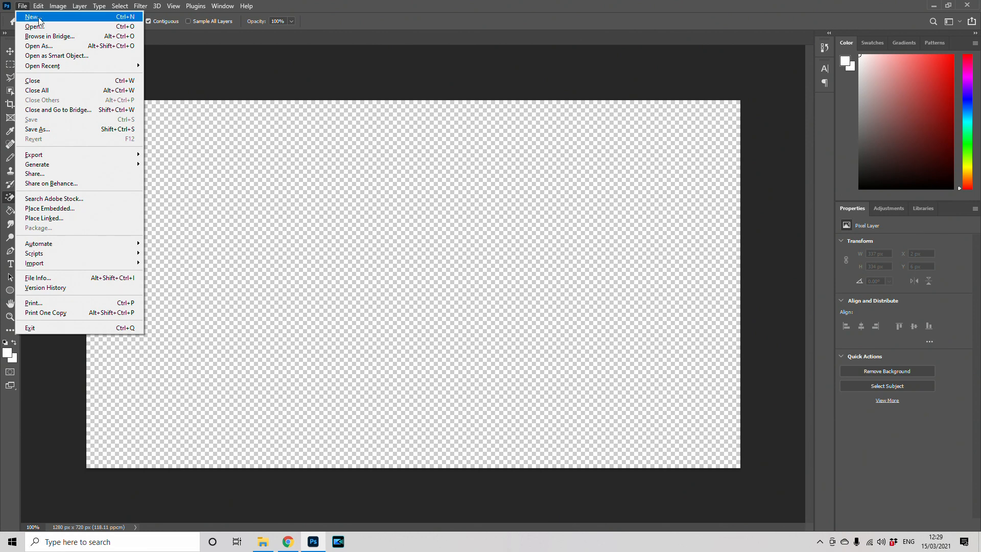
click(40, 19)
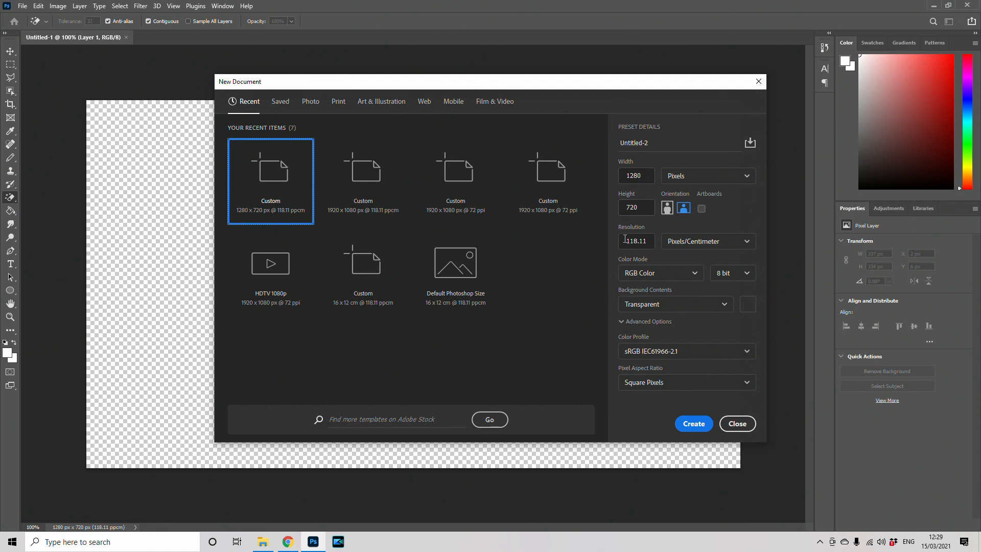
click(662, 306)
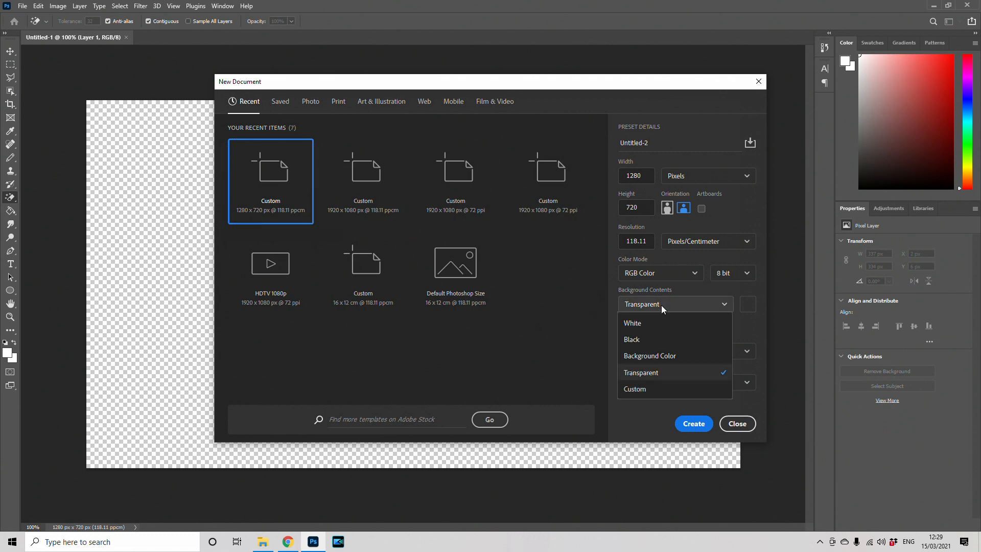
click(659, 373)
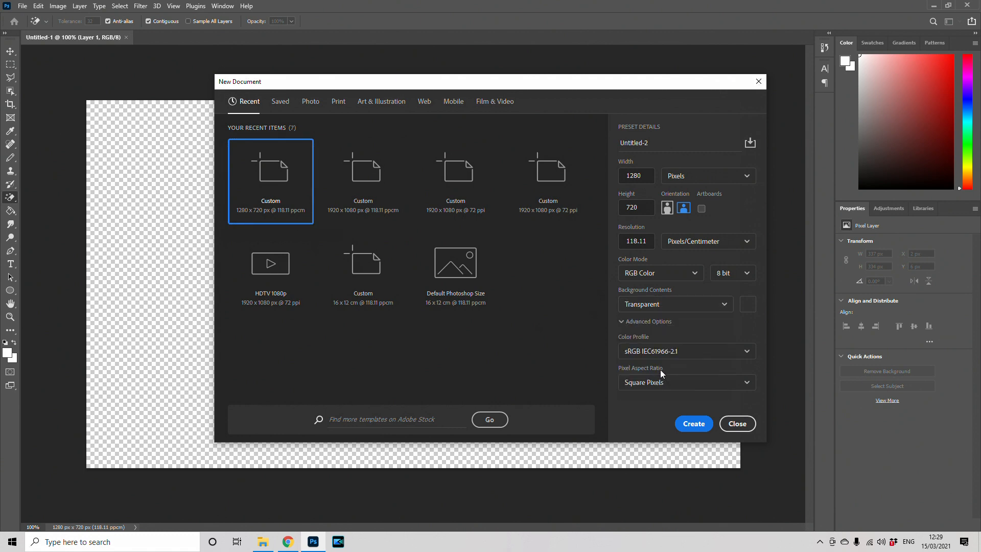
click(694, 425)
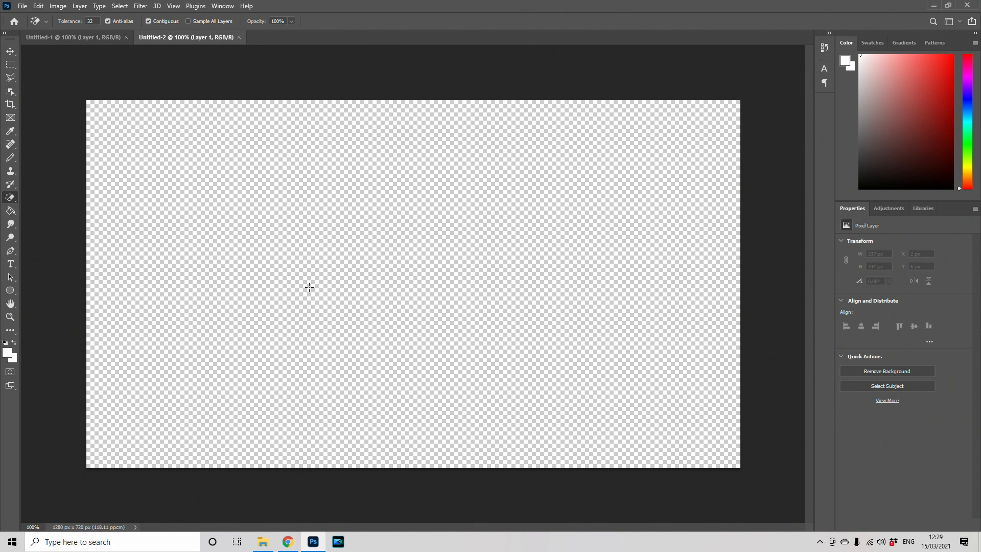
Open the Template NEW file from the THUMBNAIL folder as a separate document.
click(263, 542)
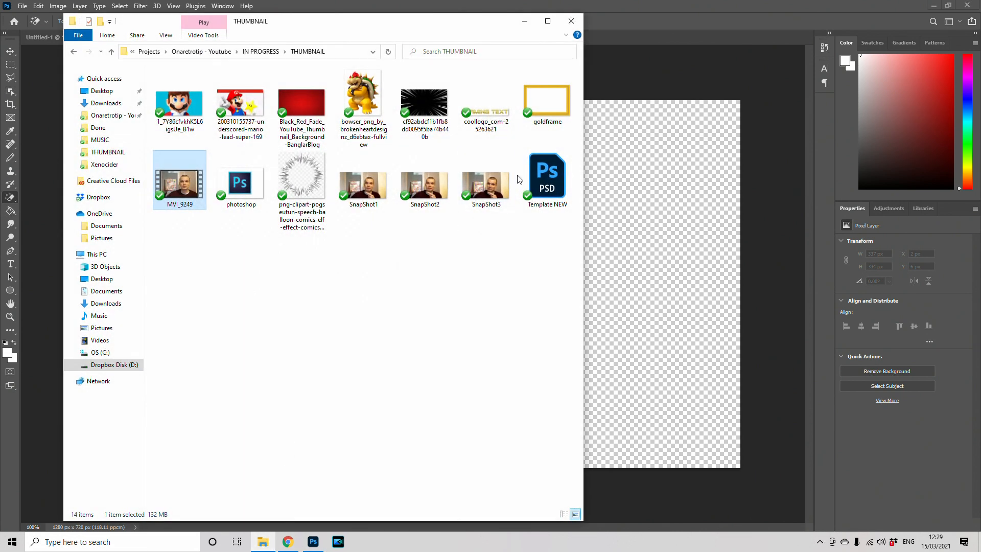
drag(545, 185, 550, 170)
drag(654, 14, 600, 88)
drag(617, 48, 624, 39)
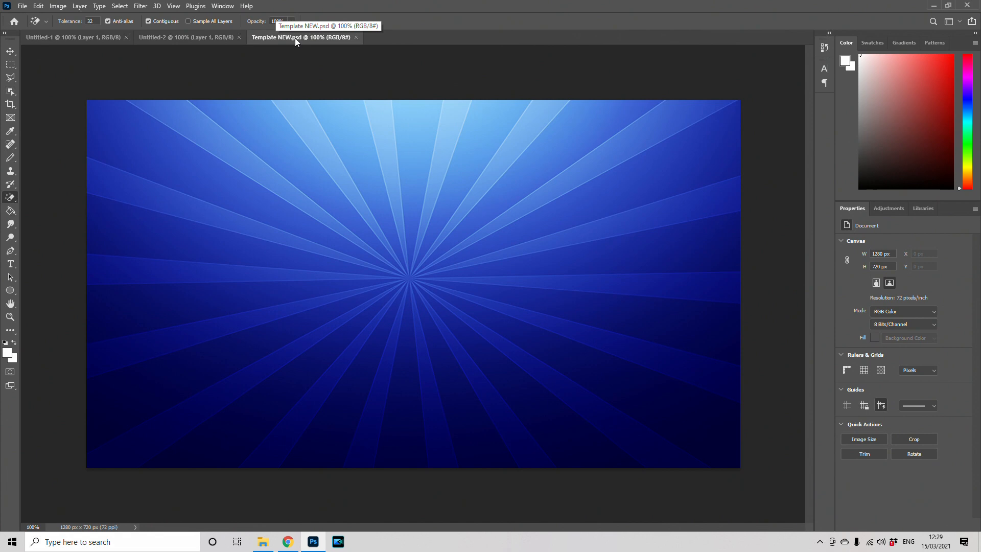
Compare the template with the blank Untitled-2 document and close Template NEW.psd.
click(22, 6)
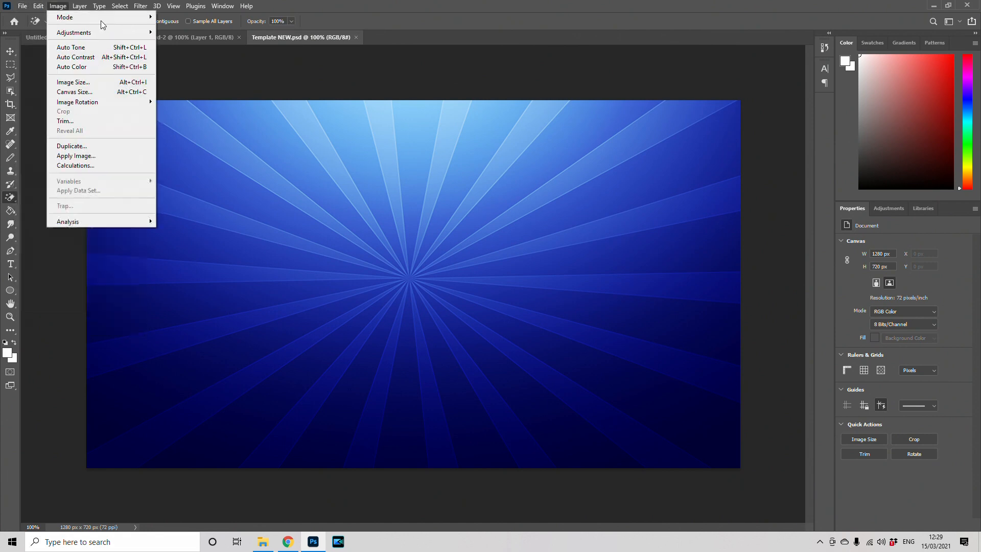
click(198, 38)
click(23, 6)
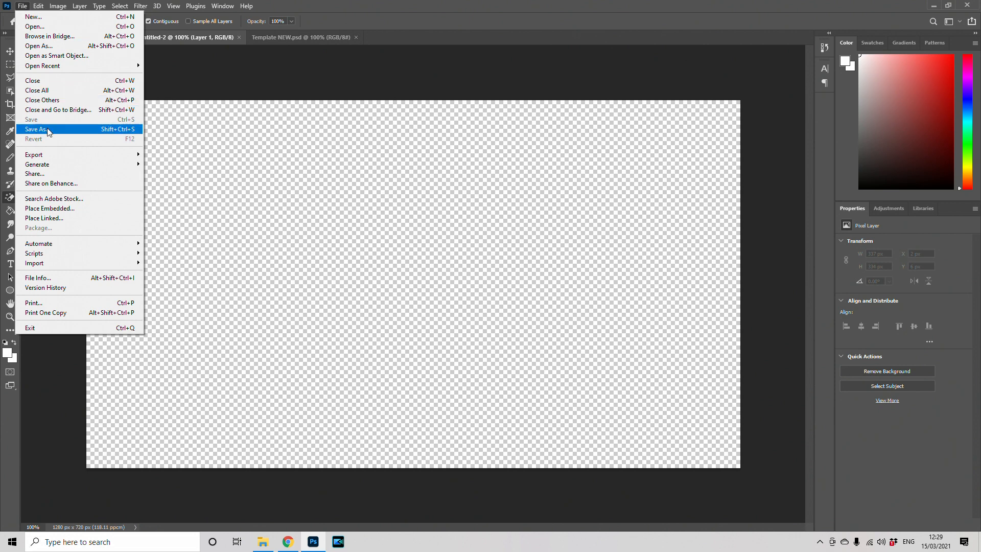
click(280, 37)
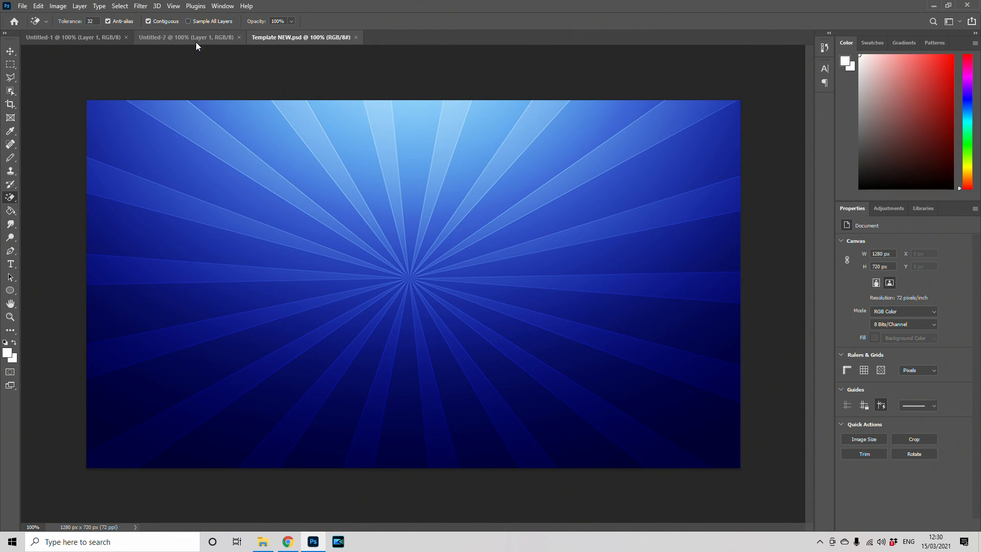
click(356, 37)
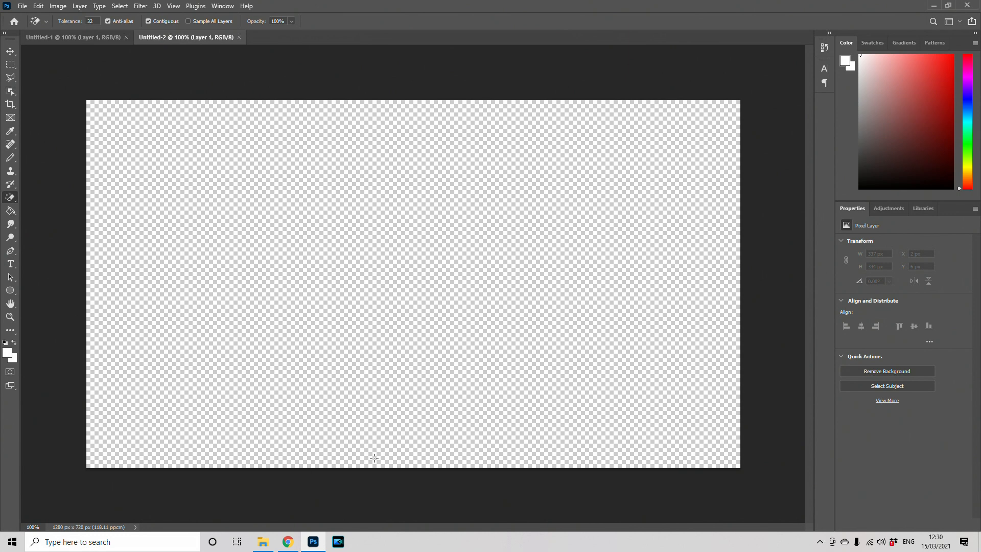
Open the Black_Red_Fade background image from the THUMBNAIL folder and copy it into Untitled-2 with the Move tool.
click(266, 545)
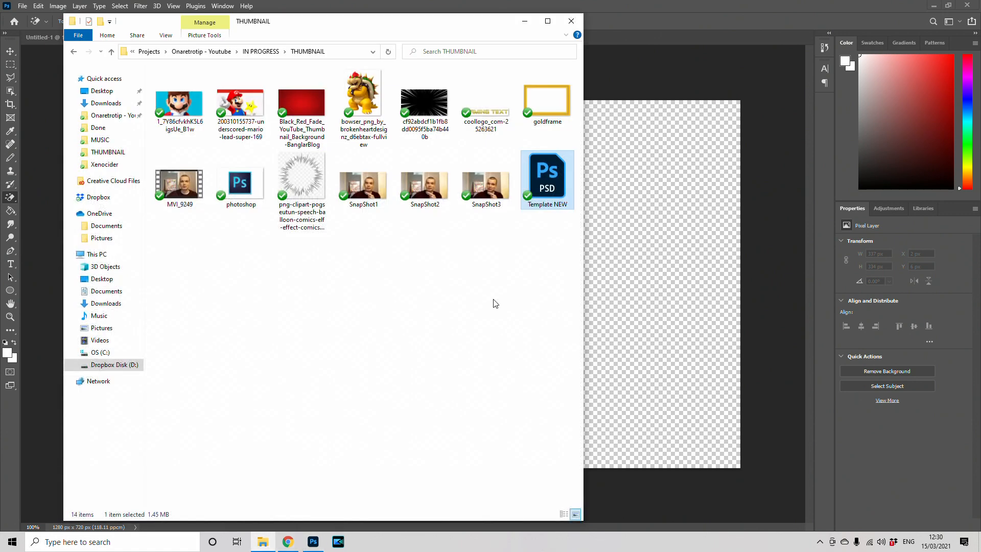
drag(295, 112, 631, 40)
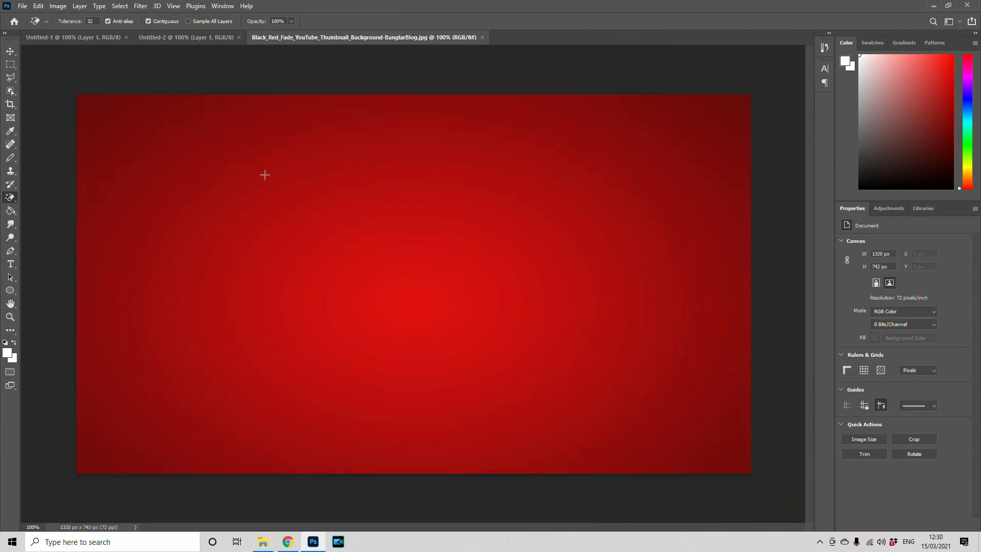
click(10, 52)
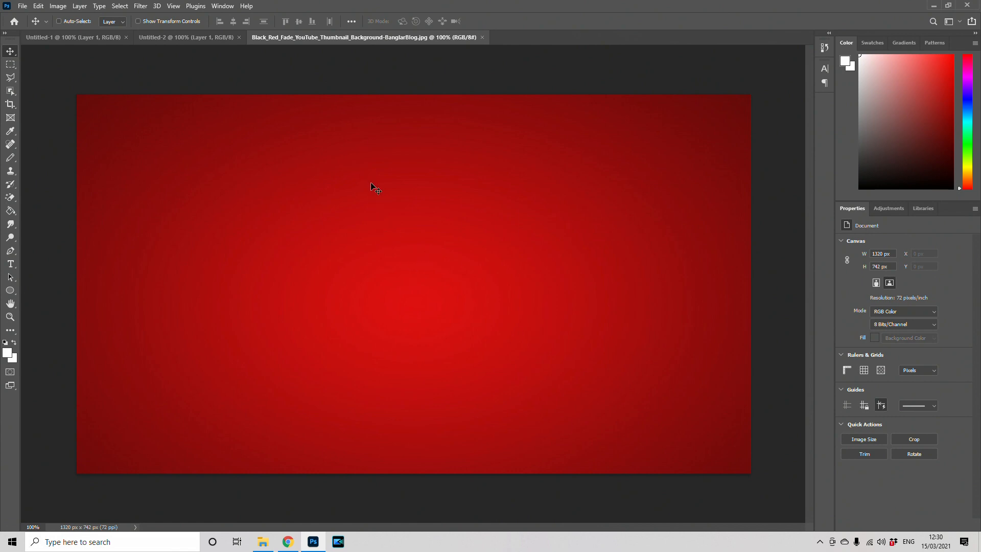
drag(391, 195, 404, 285)
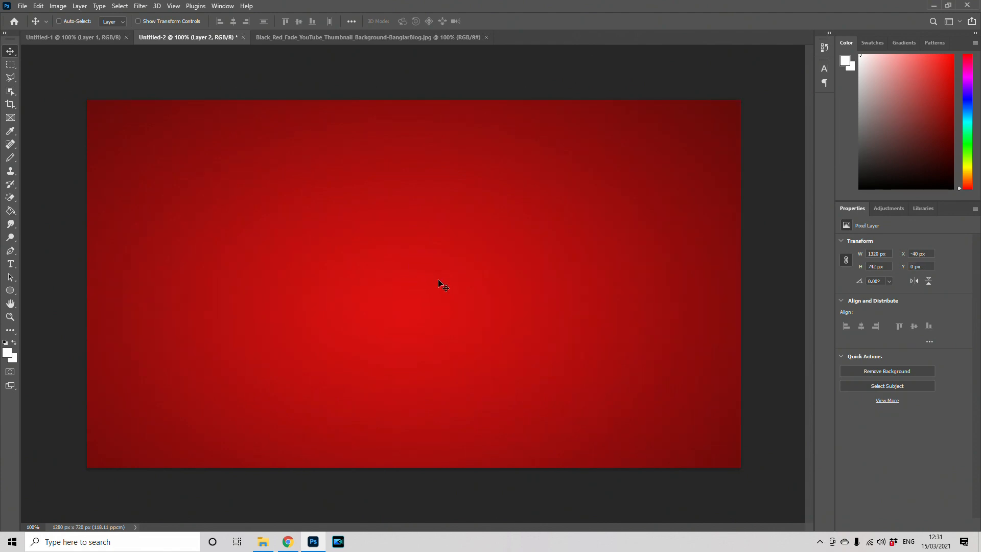
Try transforming the red background layer to about 97% width and 45% height, and undo the transformation.
key(ctrl)
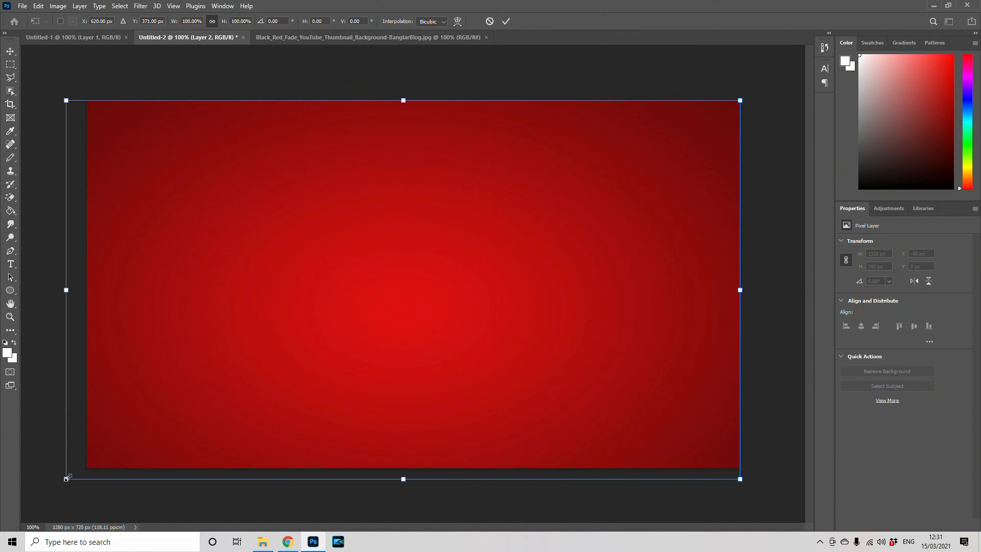
mouse_move(70, 477)
mouse_down()
mouse_move(89, 467)
mouse_move(57, 486)
mouse_move(145, 427)
mouse_move(85, 463)
mouse_up()
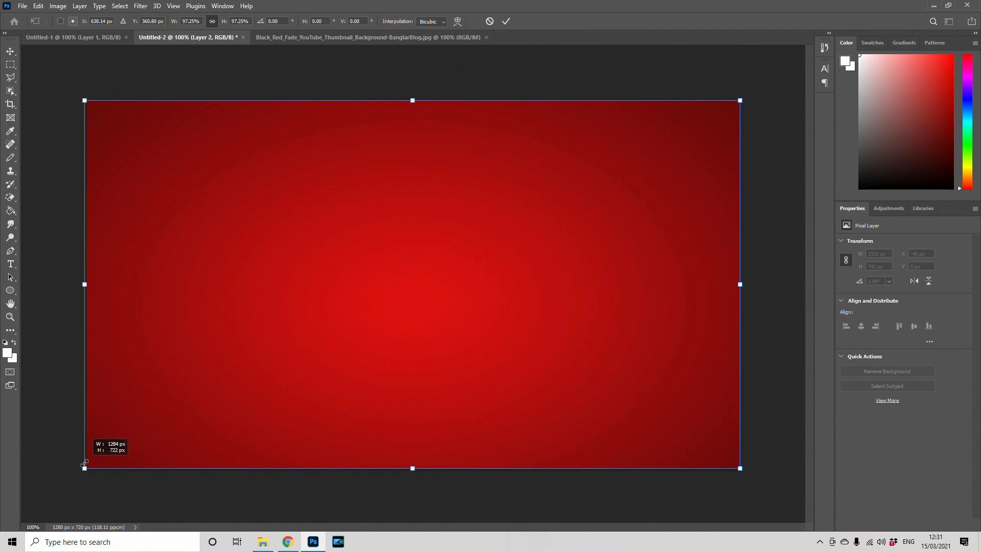
drag(84, 464, 86, 270)
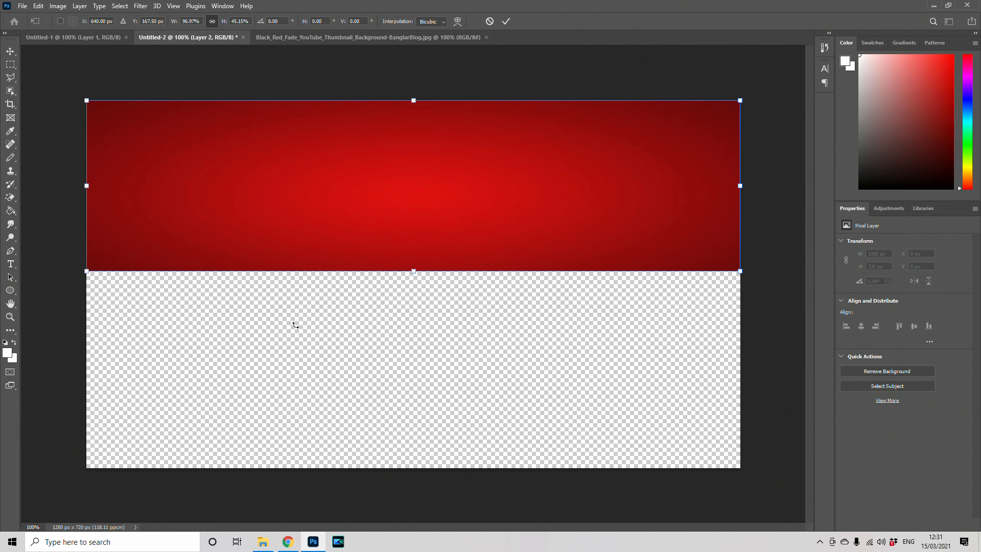
key(Return)
key(ctrl+z)
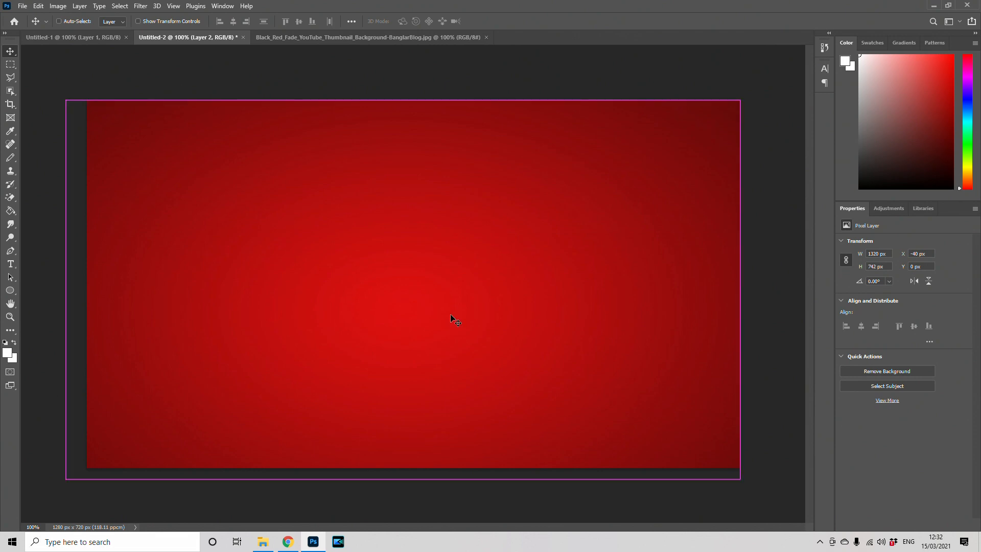
Scale the red background proportionally to about 1285 × 722 px to fit the canvas, and close its source image.
key(ctrl+t)
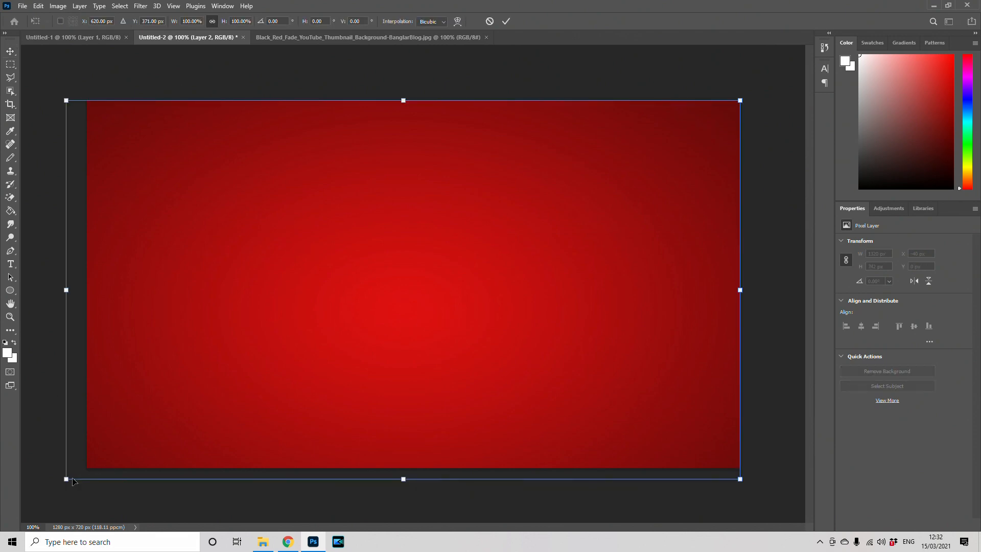
drag(66, 479, 84, 470)
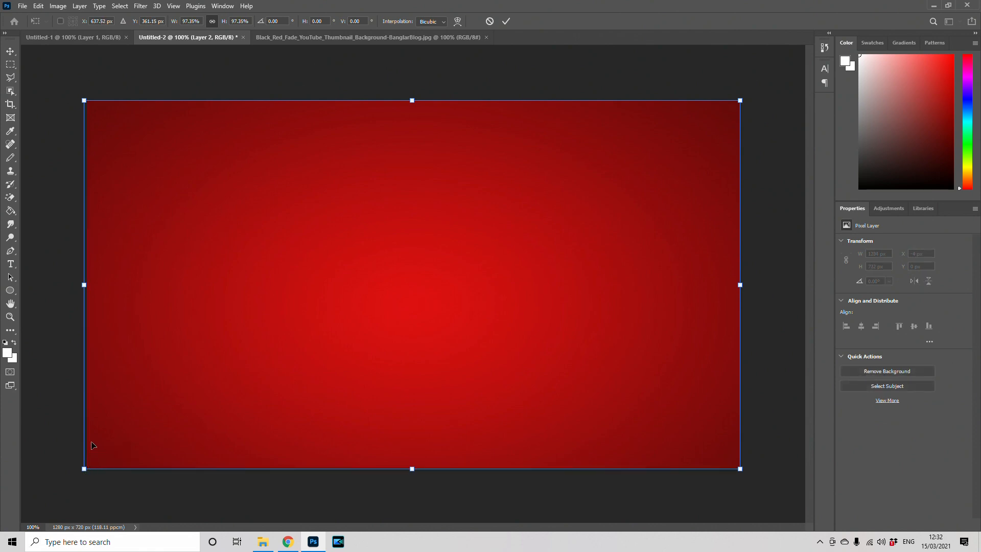
key(Return)
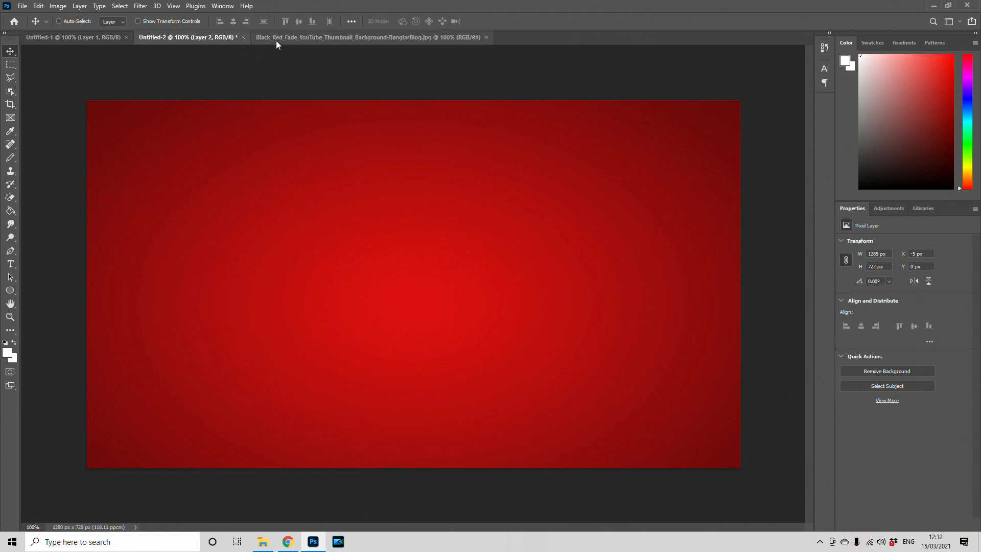
click(319, 38)
click(486, 37)
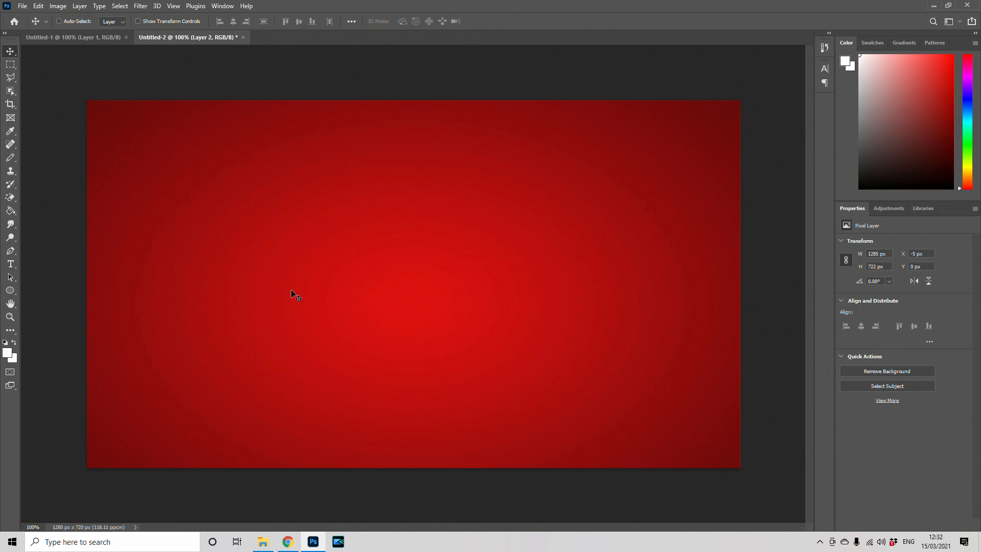
Open the Mario face image with the blue background from the THUMBNAIL folder and activate the Magic Eraser tool.
click(264, 542)
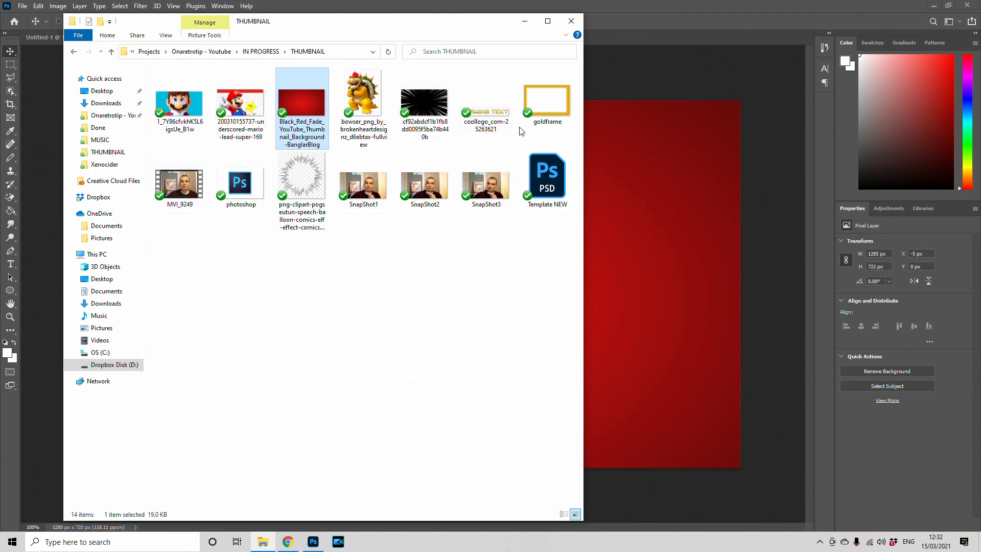
drag(180, 115, 618, 41)
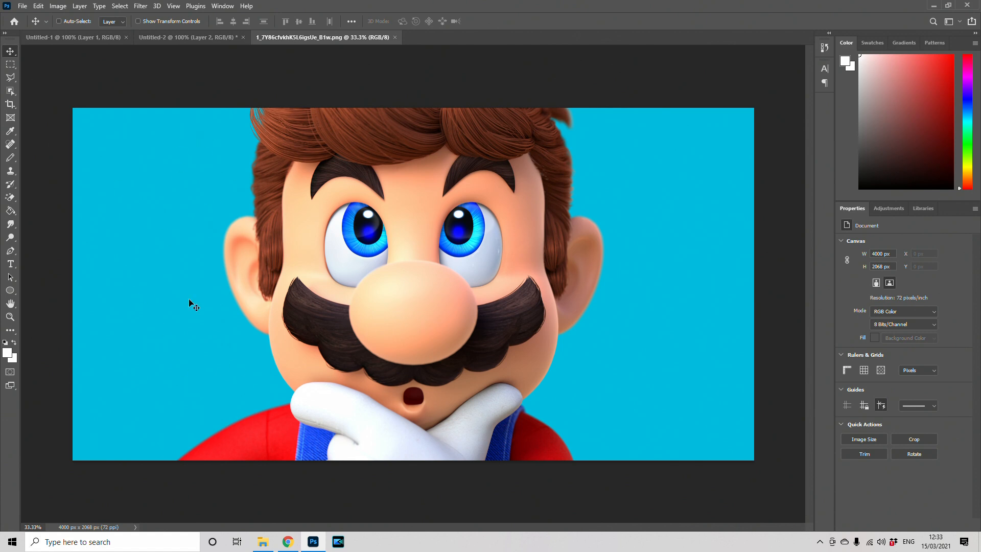
click(11, 199)
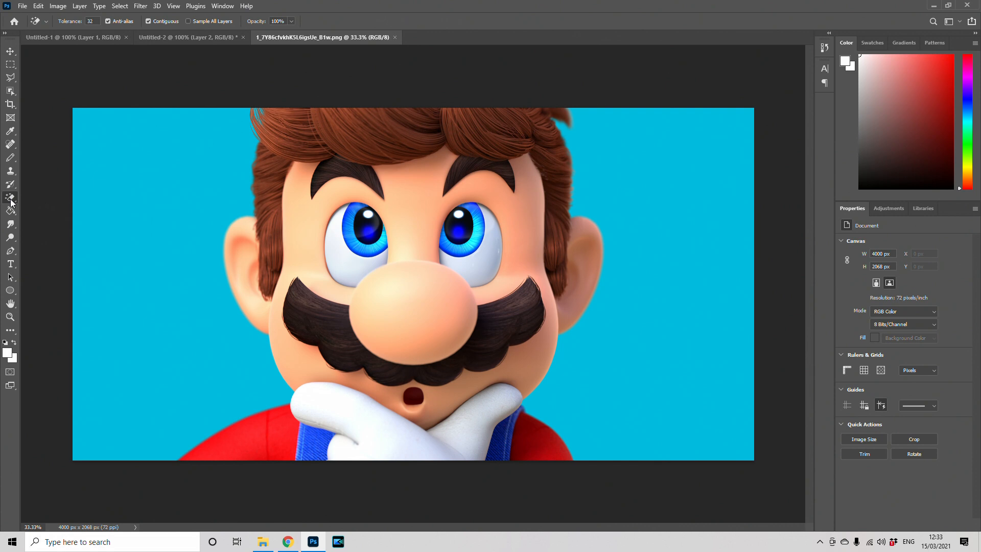
right_click(10, 202)
right_click(11, 198)
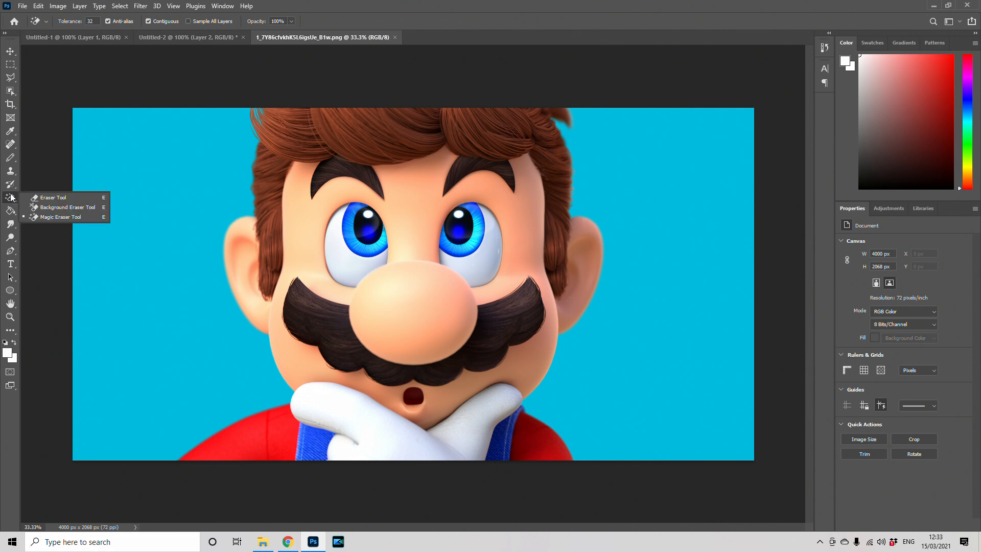
right_click(11, 172)
right_click(9, 155)
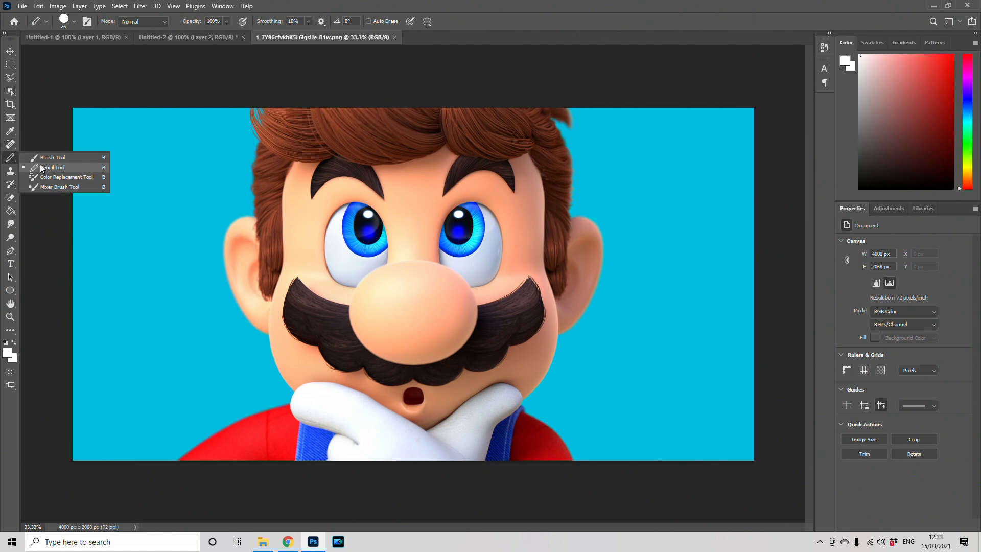
click(11, 202)
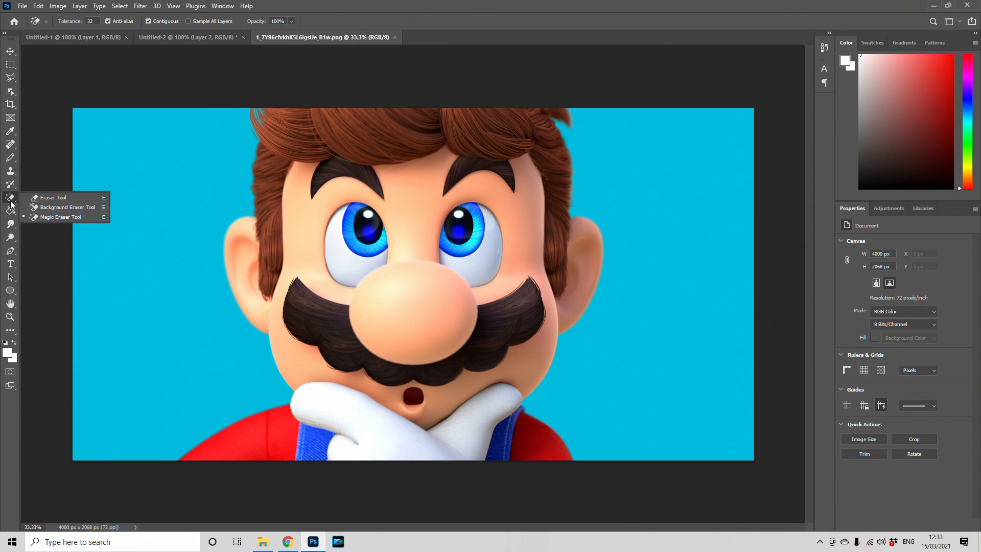
click(53, 217)
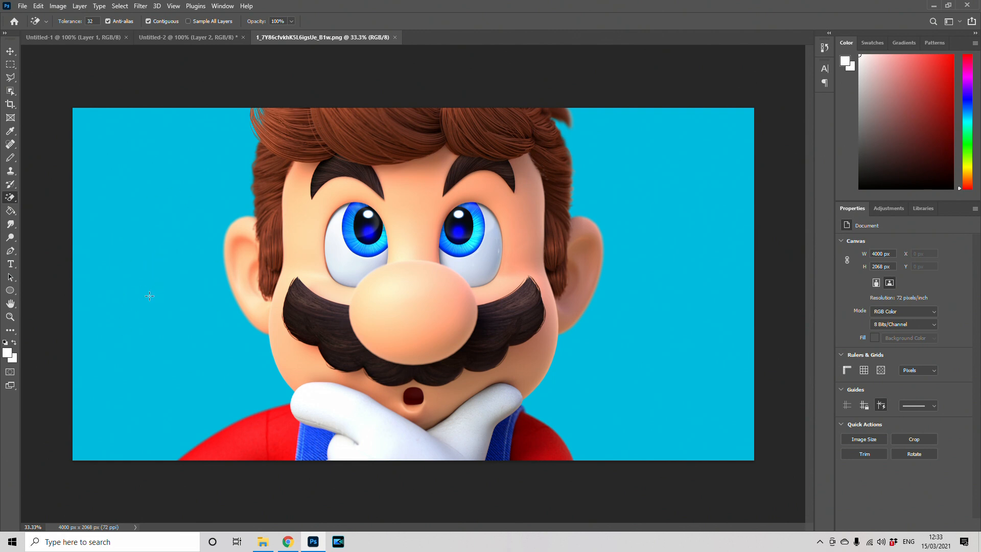
Erase the blue background on both sides of Mario and the blue fringes around his ears with the Magic Eraser.
click(167, 305)
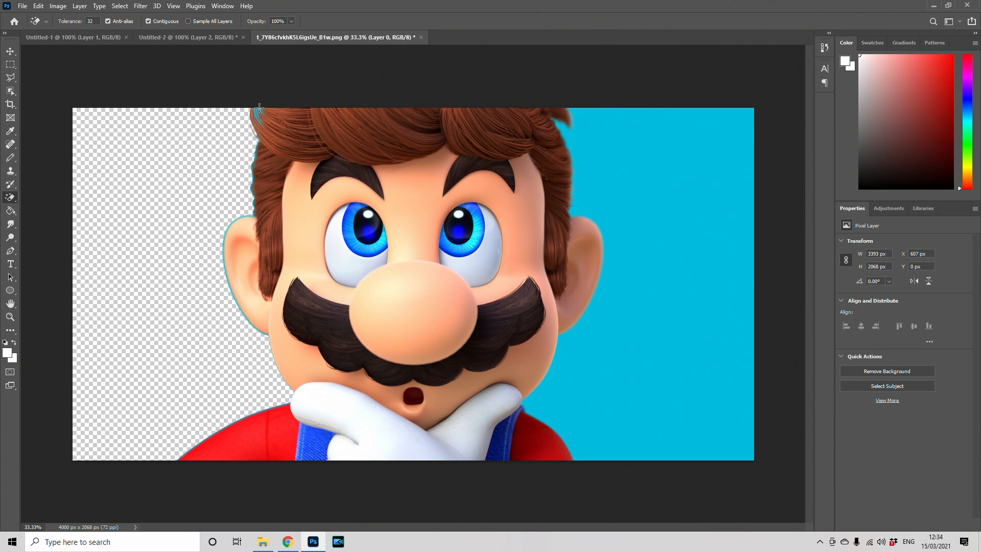
click(229, 285)
click(229, 283)
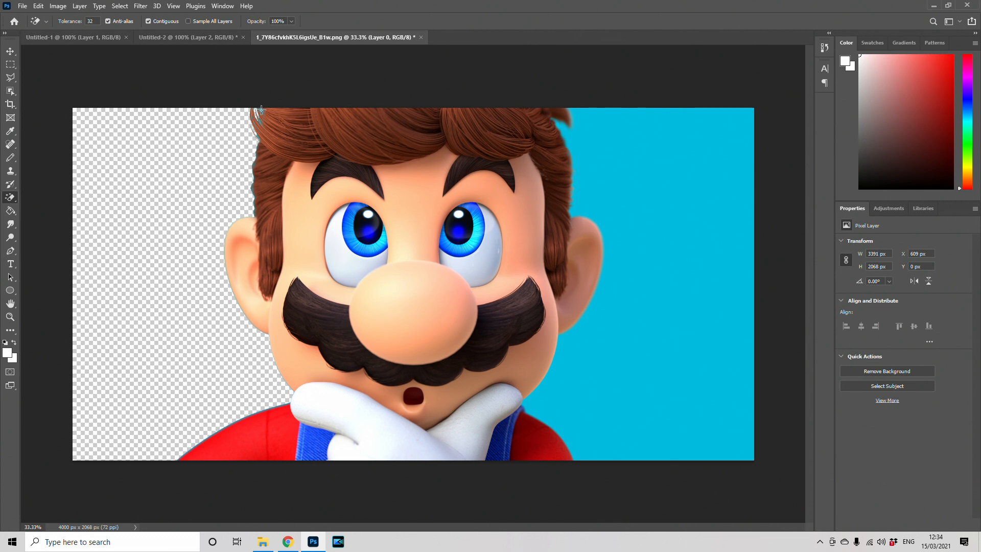
click(653, 218)
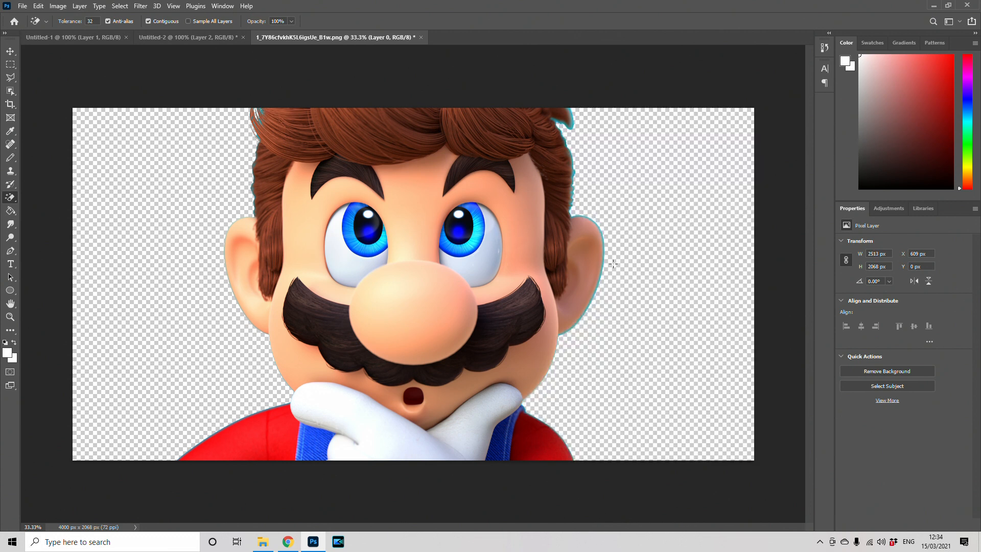
click(604, 255)
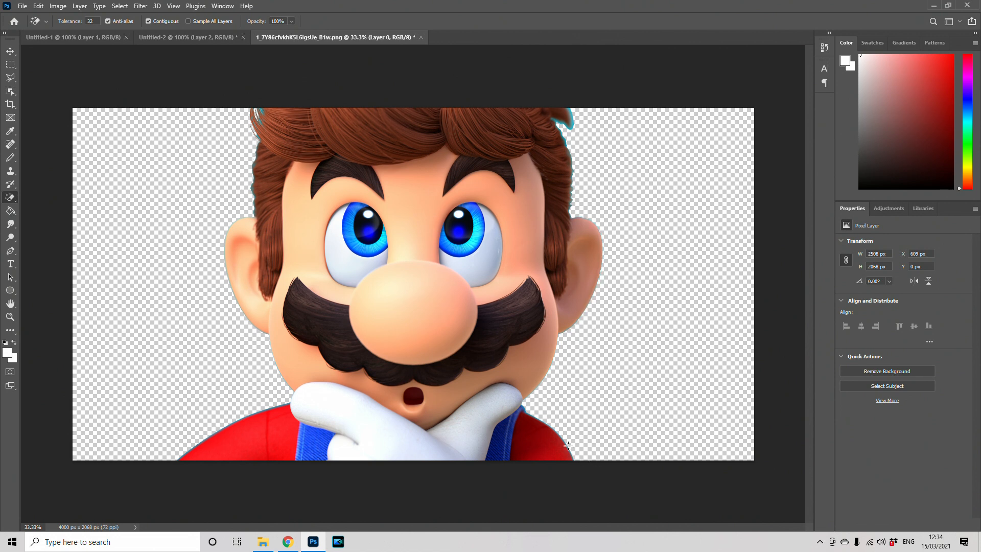
Copy the cut-out Mario into the Untitled-2 document with the Move tool and return to the Mario source image.
click(10, 51)
drag(373, 231, 358, 260)
click(313, 37)
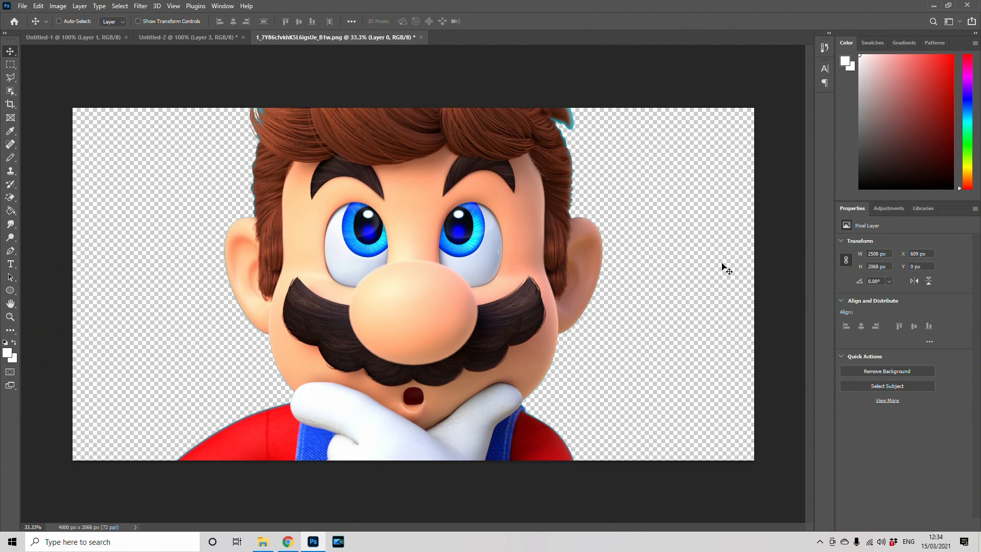
Close the Mario source image without saving and scale the pasted Mario layer down proportionally to 20%.
click(420, 37)
click(473, 206)
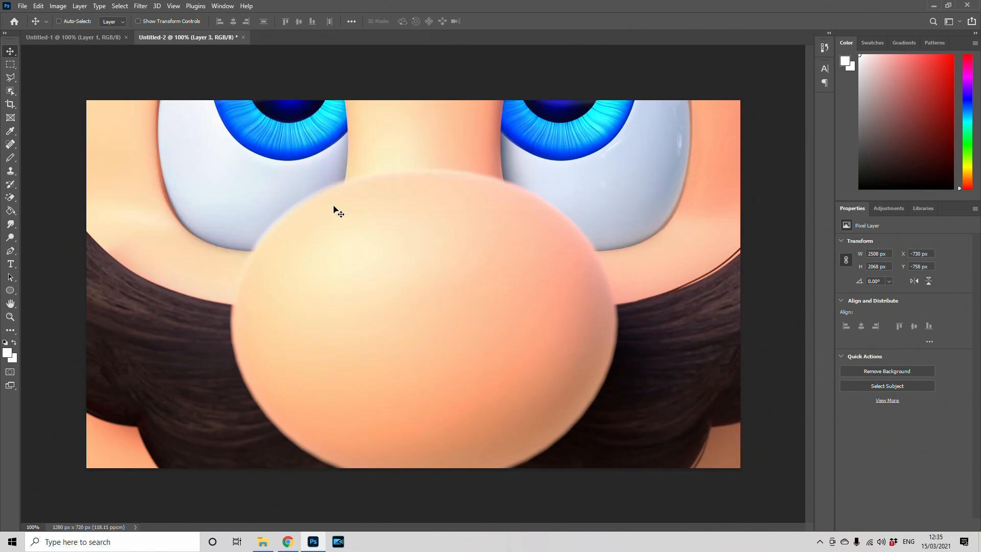
key(ctrl+t)
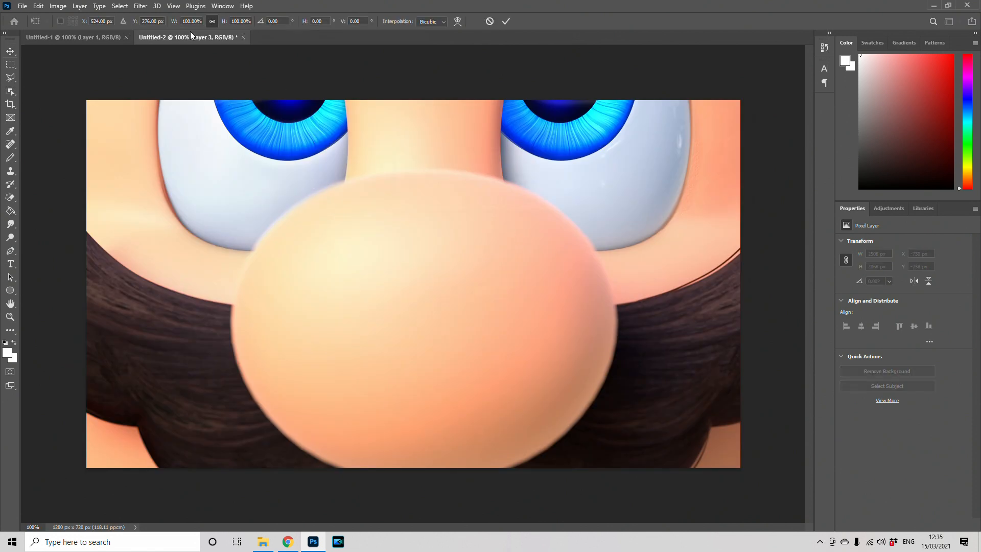
drag(315, 161, 136, 366)
drag(588, 183, 434, 368)
drag(648, 107, 417, 298)
drag(227, 372, 686, 1)
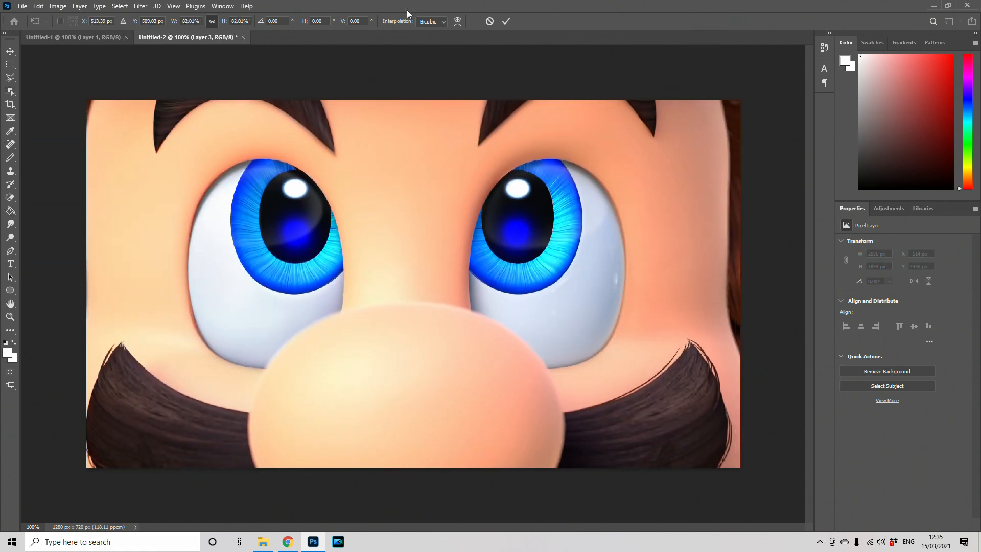
click(236, 22)
text(20)
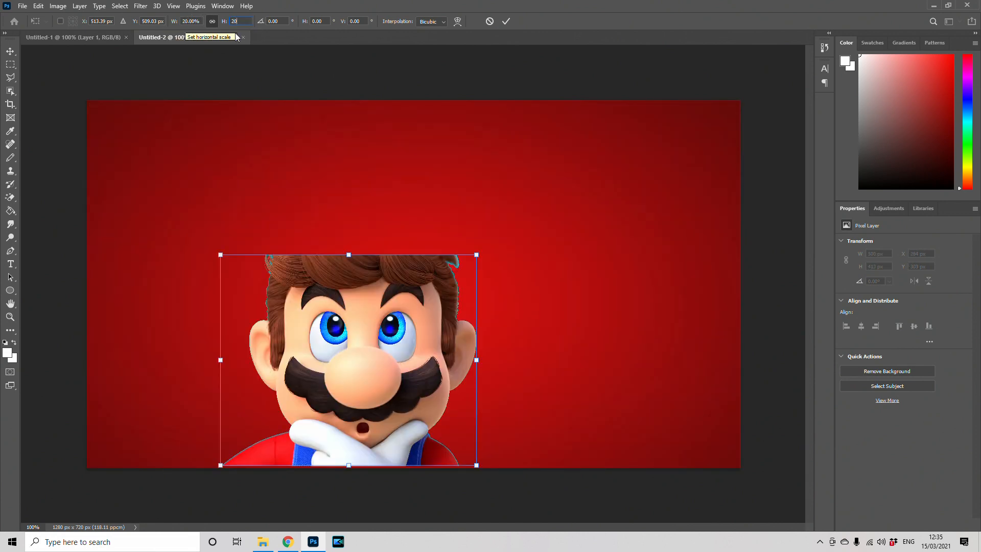
Enlarge Mario to about 875 × 722 px so he fills the canvas height, and shift him slightly left.
drag(357, 254, 342, 96)
drag(353, 466, 353, 469)
key(Return)
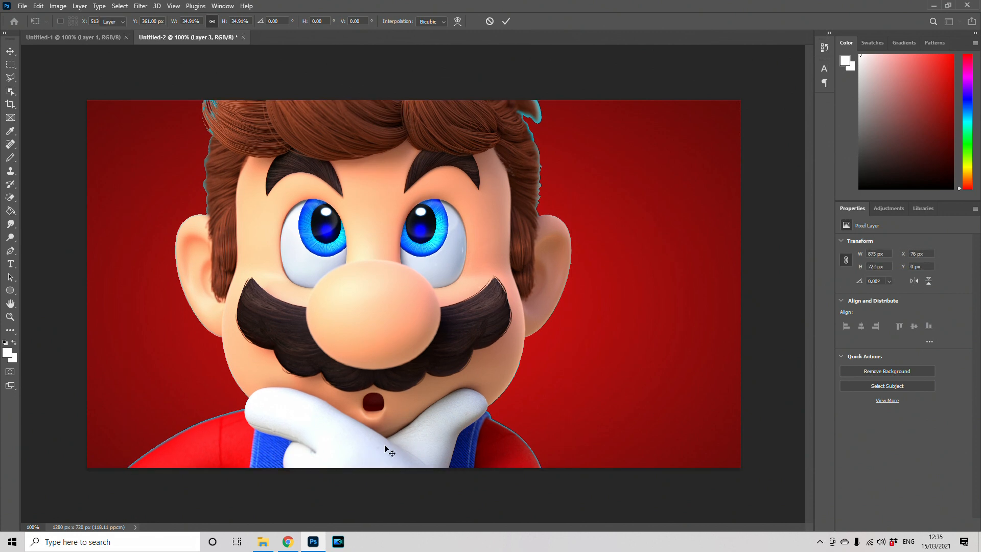
drag(427, 392, 396, 391)
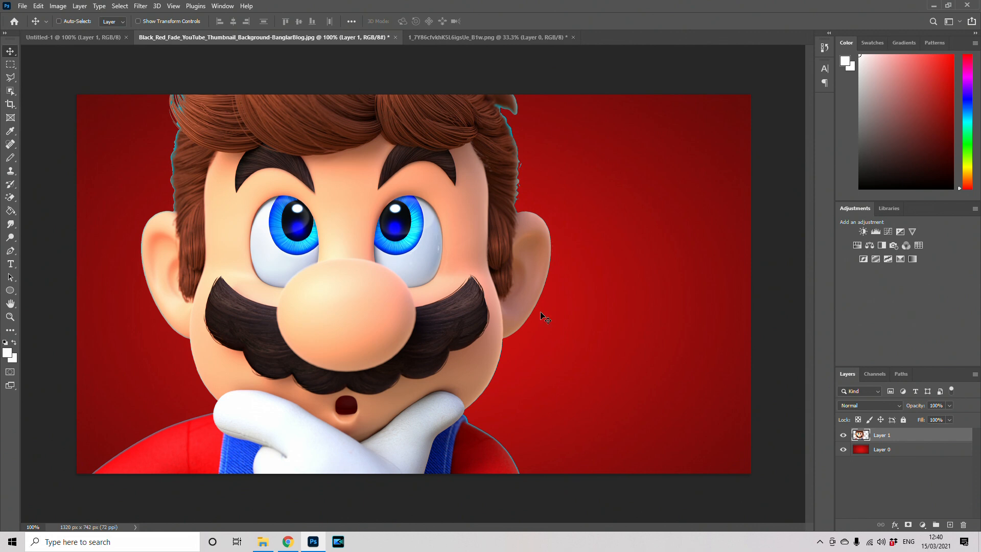
click(887, 453)
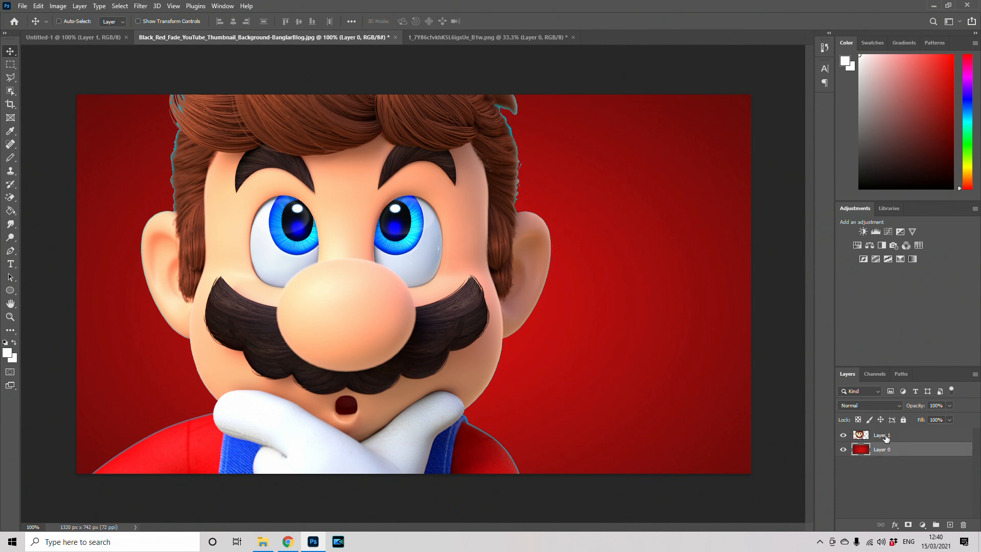
click(886, 436)
mouse_move(458, 337)
mouse_down()
mouse_move(591, 329)
mouse_move(510, 315)
mouse_move(464, 322)
mouse_up()
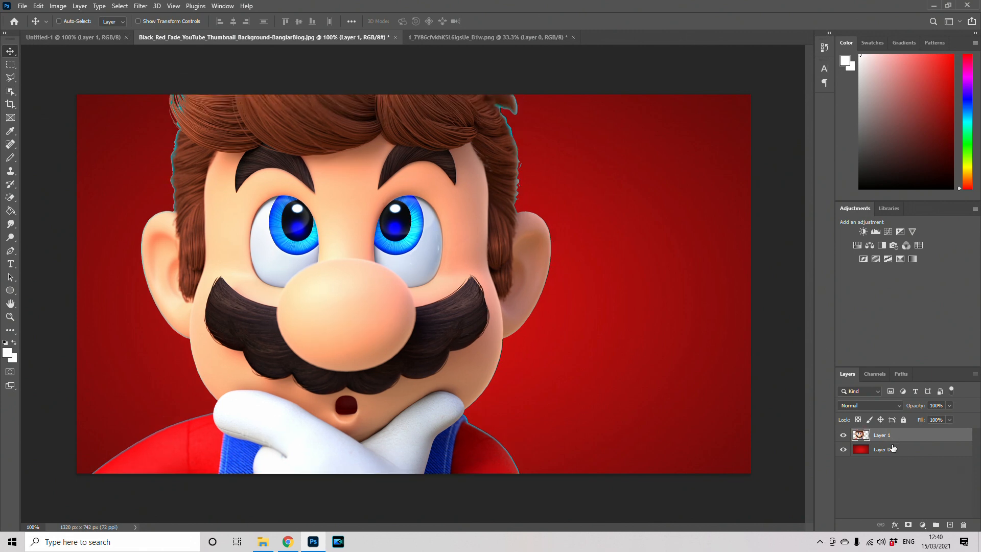
click(893, 449)
mouse_move(608, 370)
mouse_down()
mouse_move(536, 334)
mouse_move(571, 370)
mouse_move(609, 371)
mouse_up()
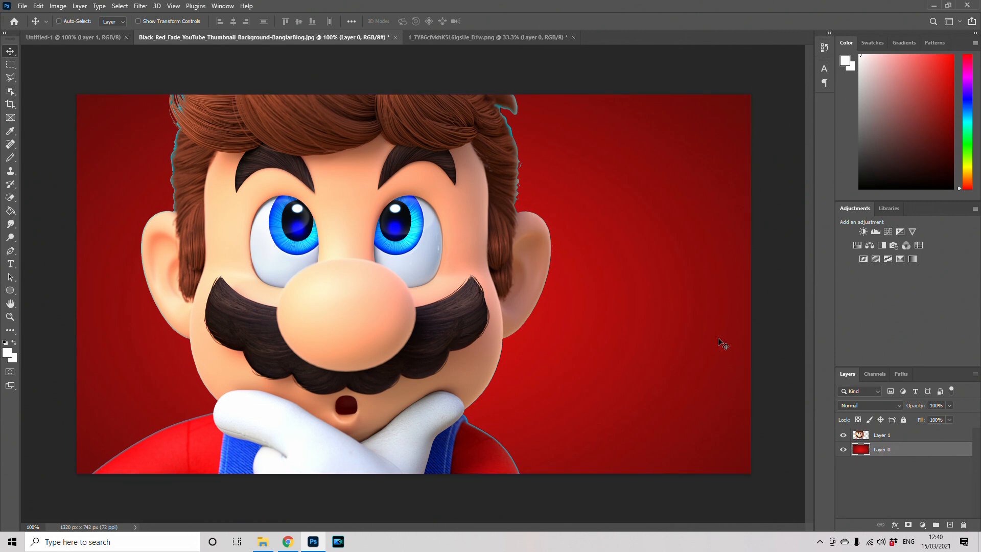
Open the blending options of the Mario layer and enable the Outer Glow effect.
click(884, 437)
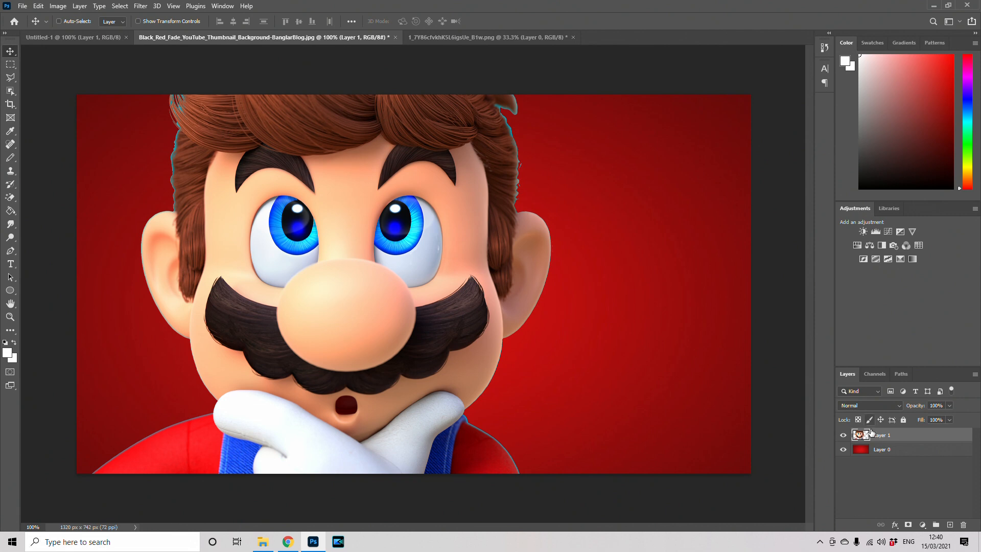
right_click(884, 439)
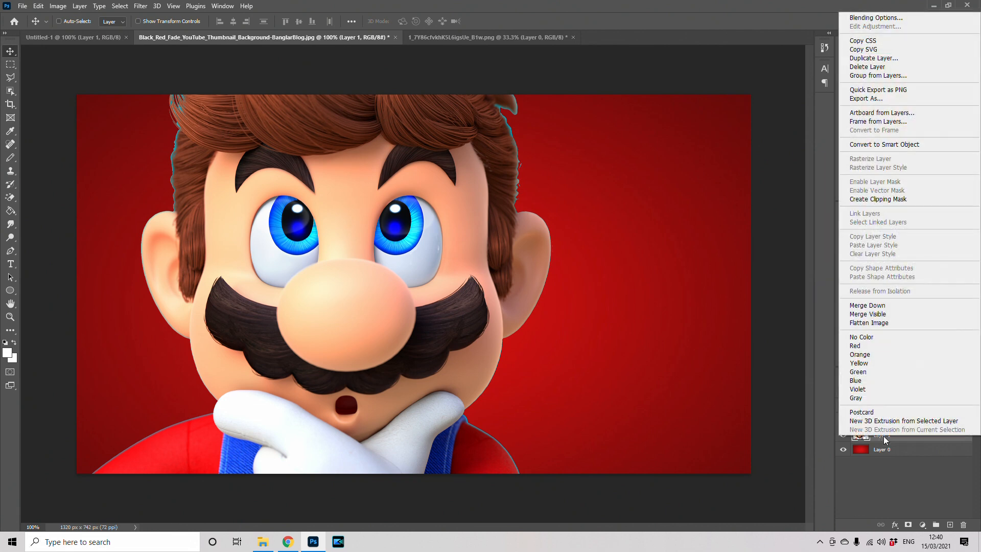
click(886, 18)
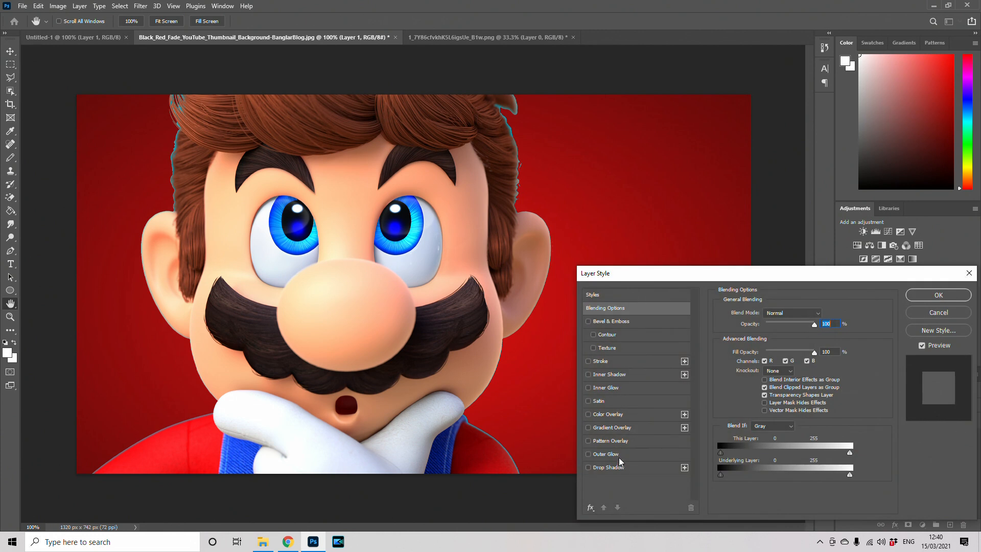
click(606, 454)
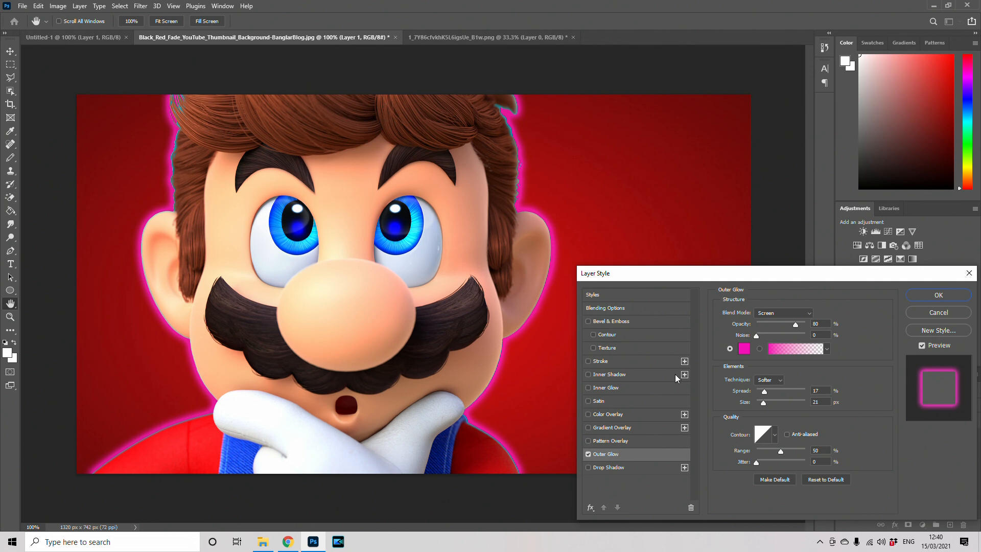
Apply a teal Outer Glow with 100% opacity, 0% spread and 10 px size, and shift Mario slightly left.
click(744, 349)
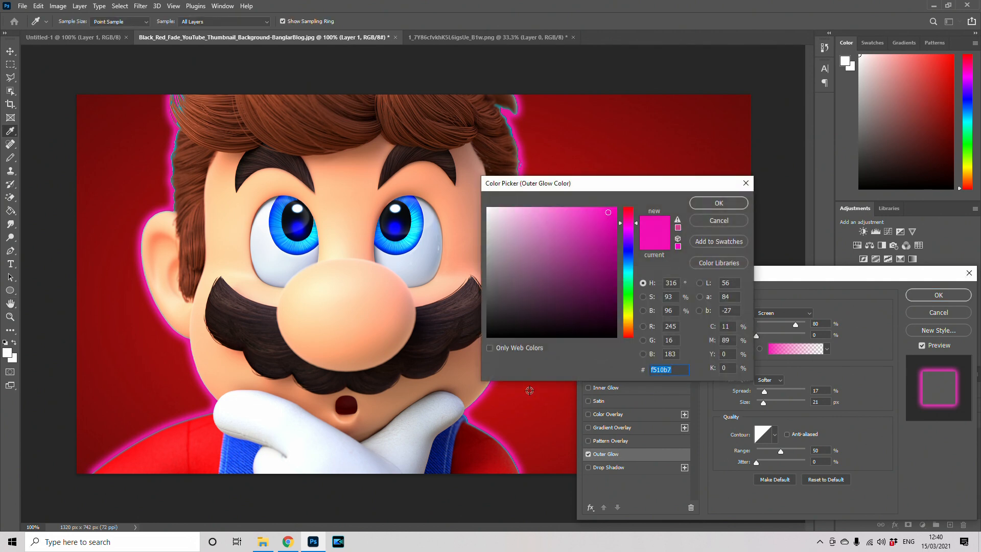
click(484, 431)
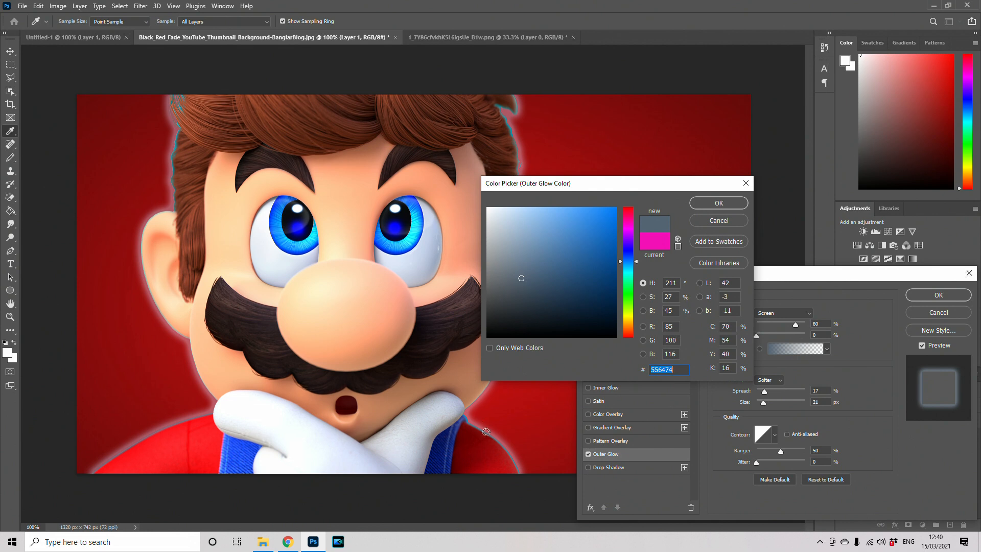
click(484, 432)
click(484, 432)
click(484, 432)
click(631, 263)
click(603, 222)
drag(628, 263, 629, 269)
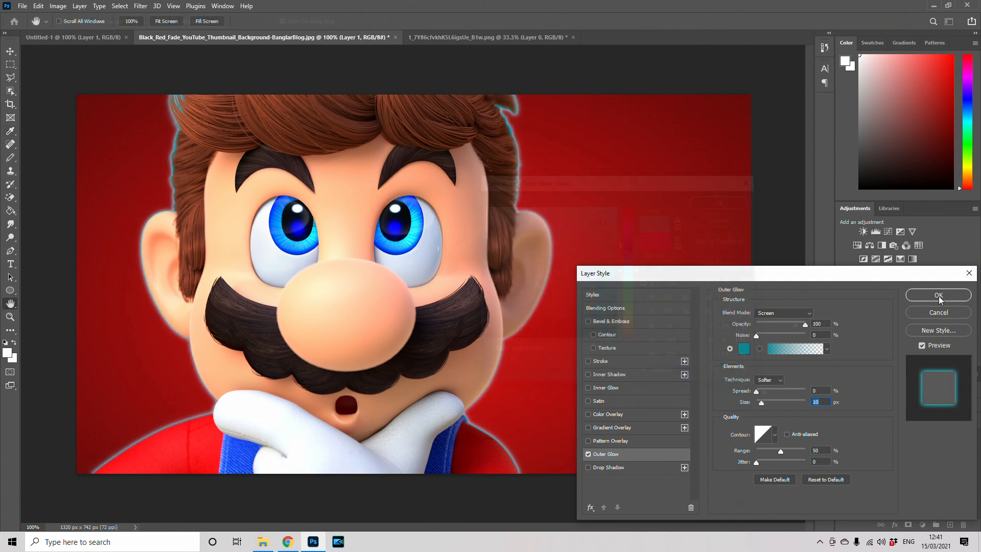
click(939, 296)
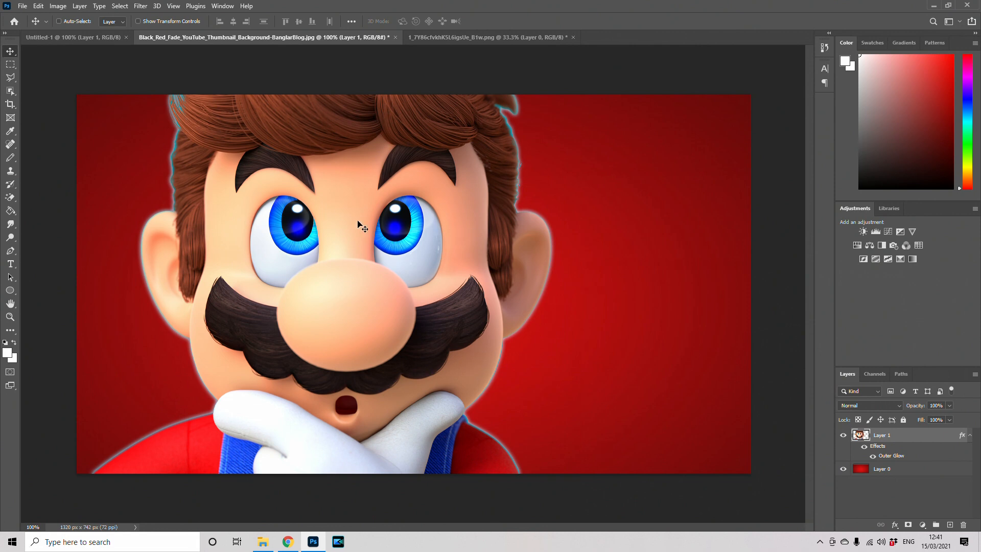
drag(412, 259, 390, 261)
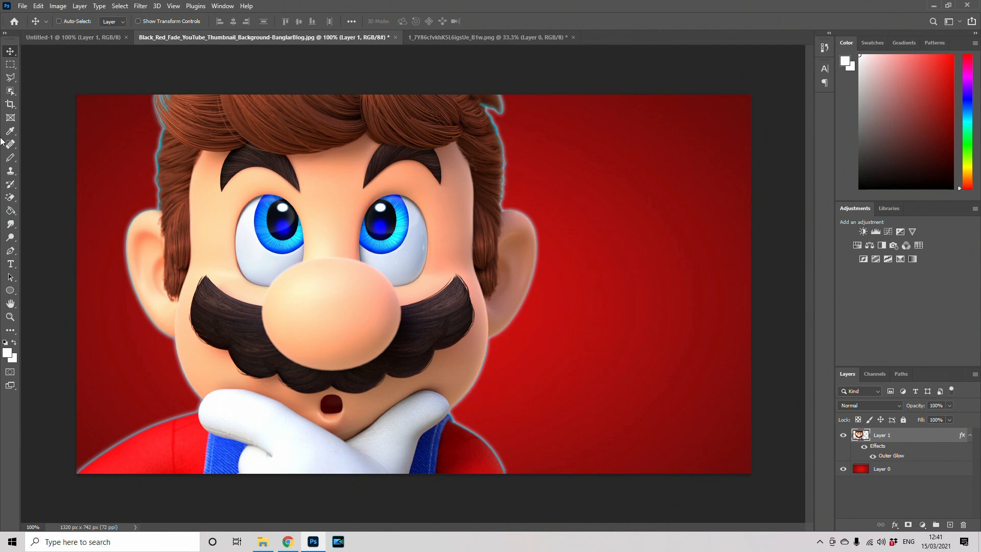
Switch to the standard Eraser tool and set its brush size to 14 px.
click(10, 199)
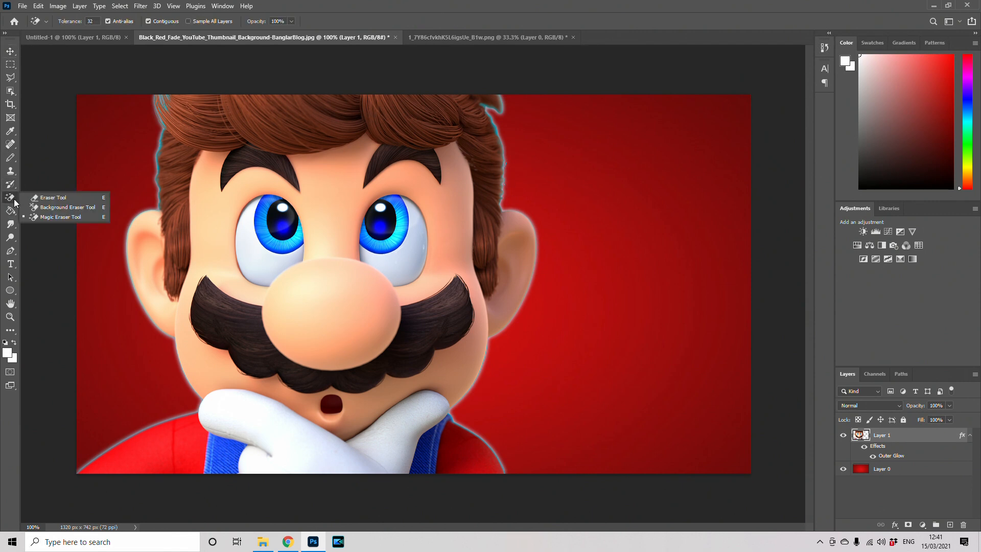
click(53, 198)
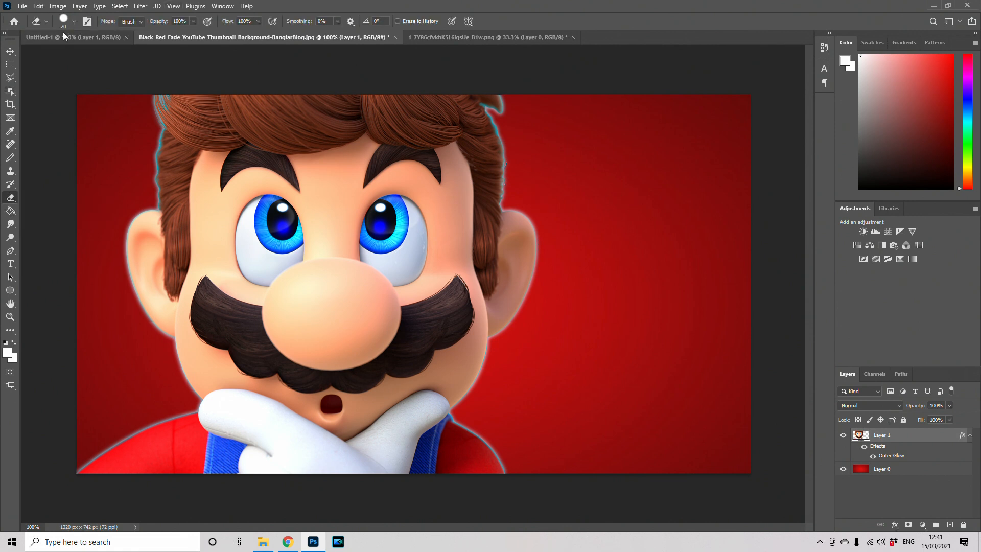
click(75, 22)
drag(63, 55, 61, 54)
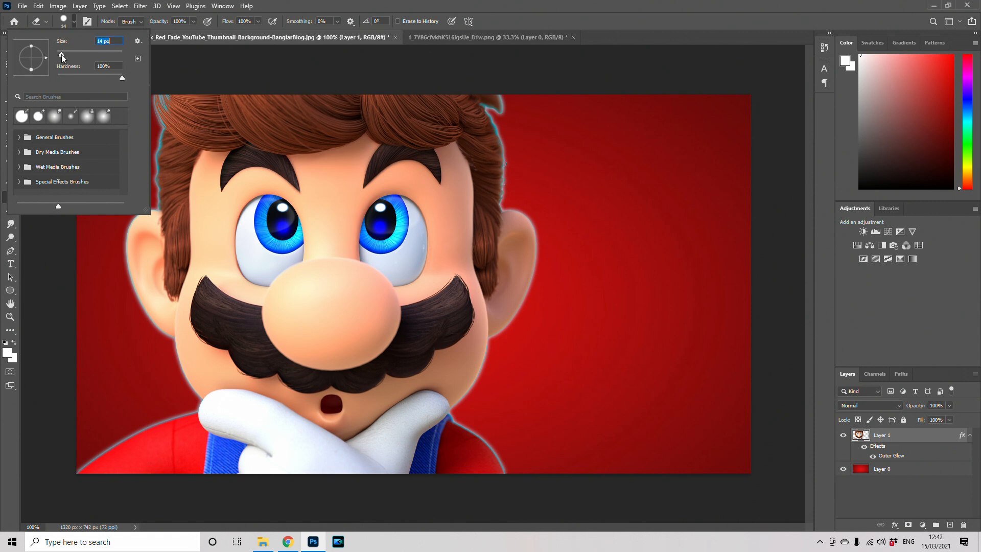
click(508, 164)
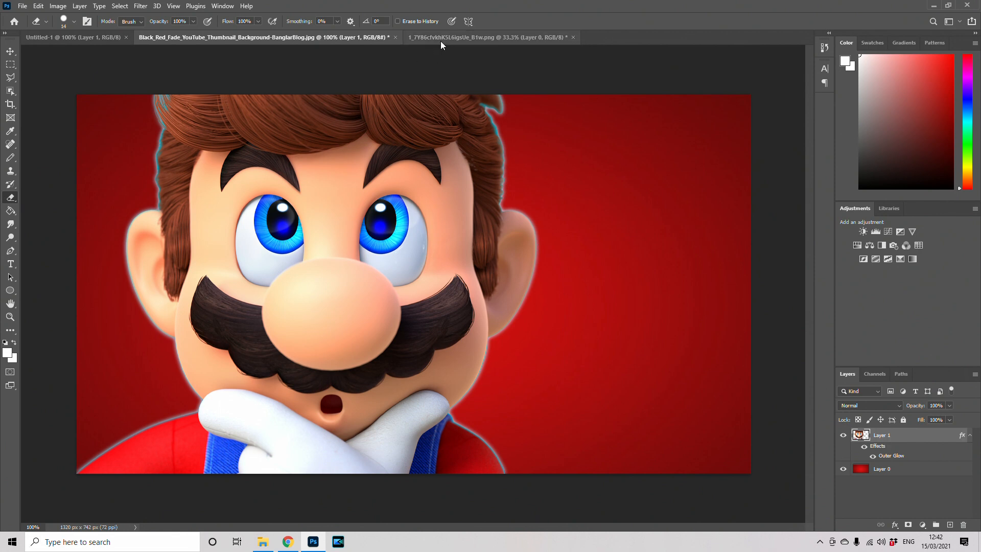
Close the Mario source image without saving and open the Bowser PNG from the image folder.
click(573, 36)
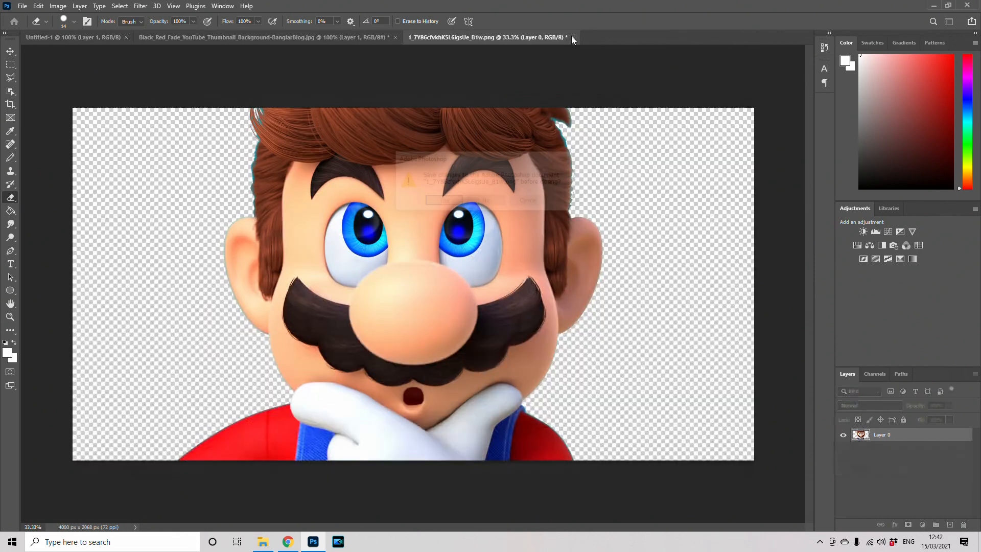
click(486, 202)
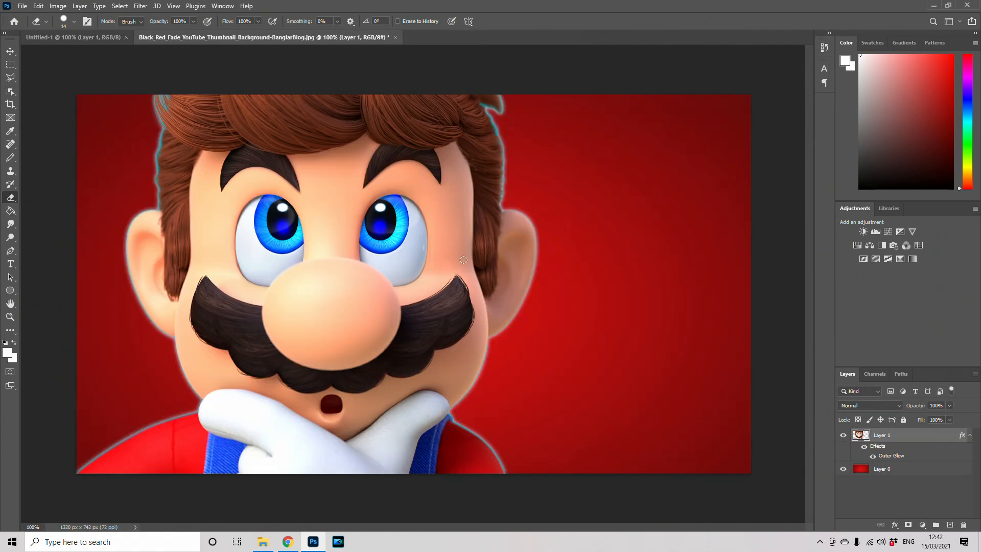
click(262, 542)
drag(367, 141, 643, 38)
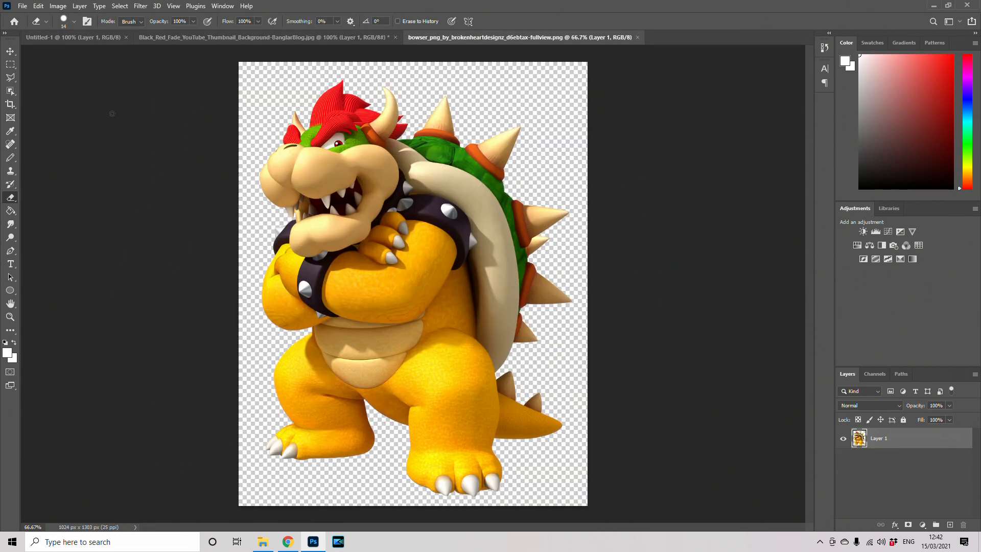
Copy Bowser into the thumbnail document with the Move tool and place his layer between Mario and the red background.
key(v)
mouse_move(430, 243)
mouse_down()
mouse_move(447, 244)
mouse_move(410, 238)
mouse_move(431, 247)
mouse_move(406, 247)
mouse_move(432, 247)
mouse_move(425, 242)
mouse_up()
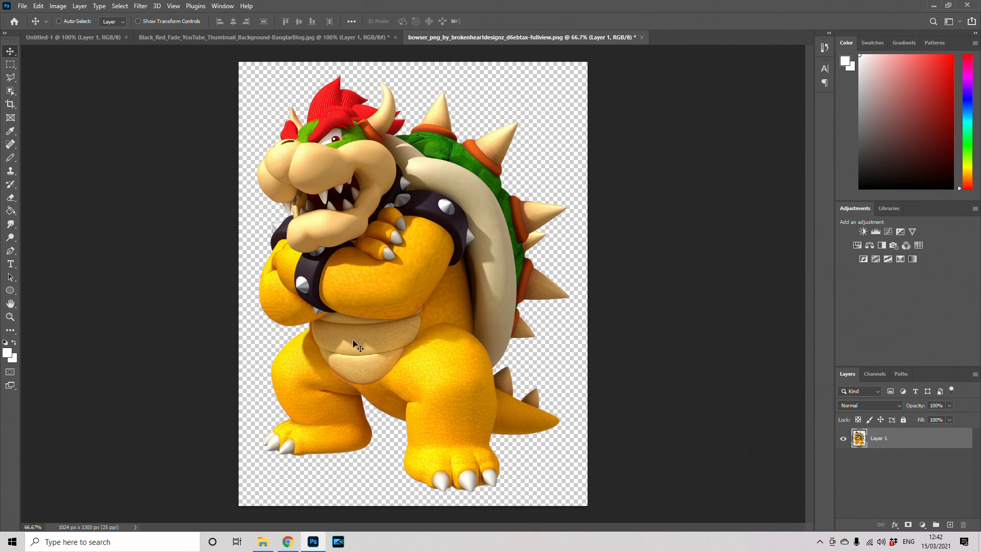
drag(377, 253, 547, 367)
drag(879, 434, 889, 478)
Position Bowser on the right side of the canvas behind Mario and lower his layer opacity to 20%.
drag(597, 342, 752, 313)
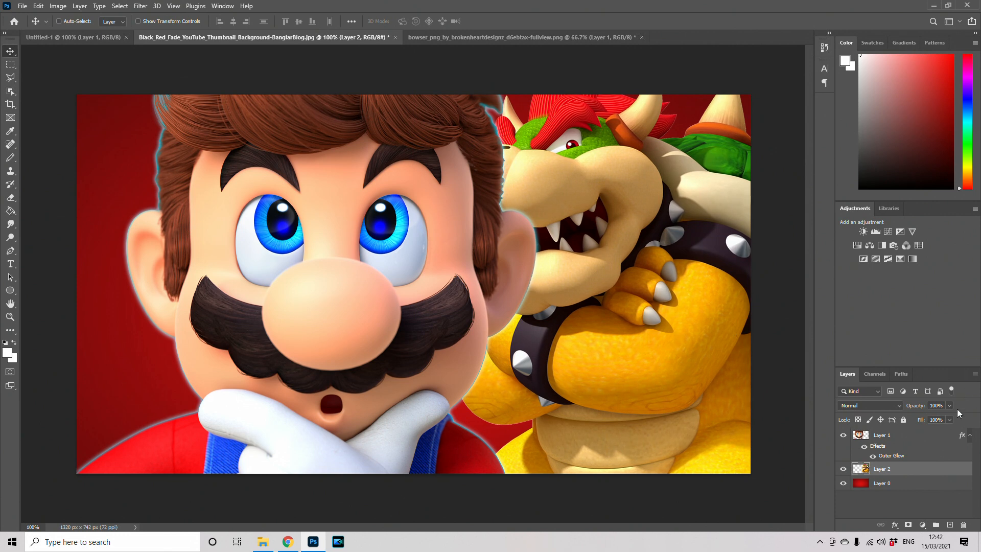
click(950, 405)
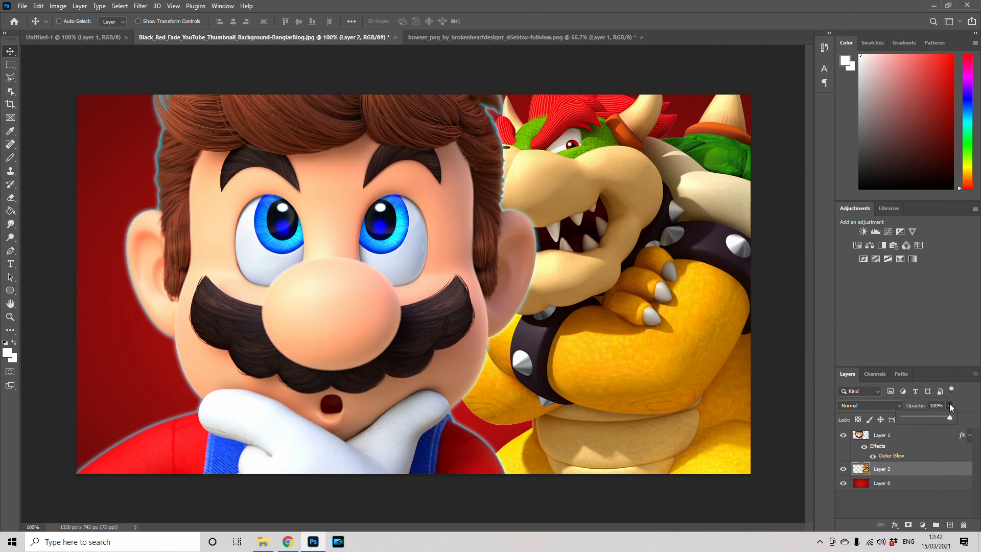
drag(937, 417, 912, 418)
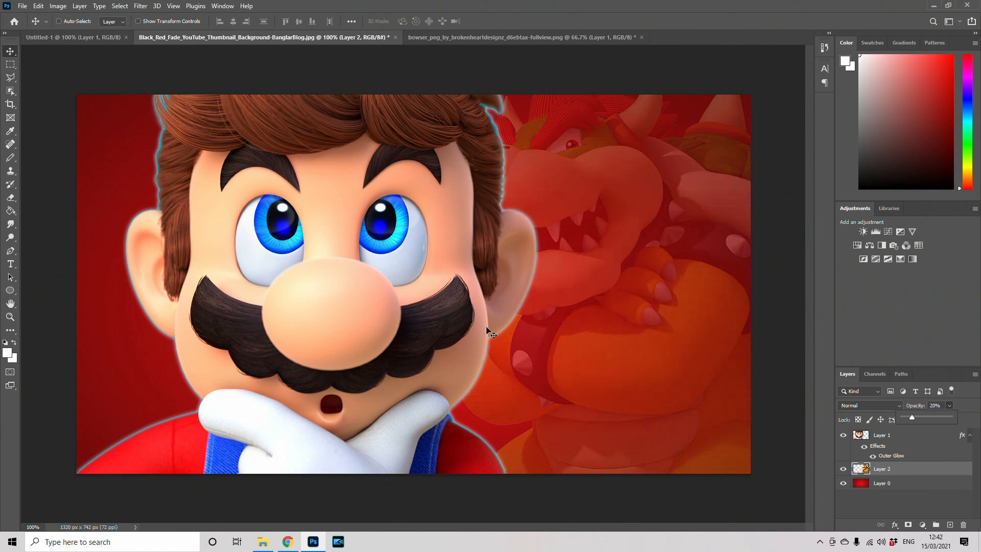
Select the Mario layer and move him further left on the canvas, and close the Bowser source image without saving.
right_click(314, 312)
click(342, 318)
drag(341, 328, 297, 332)
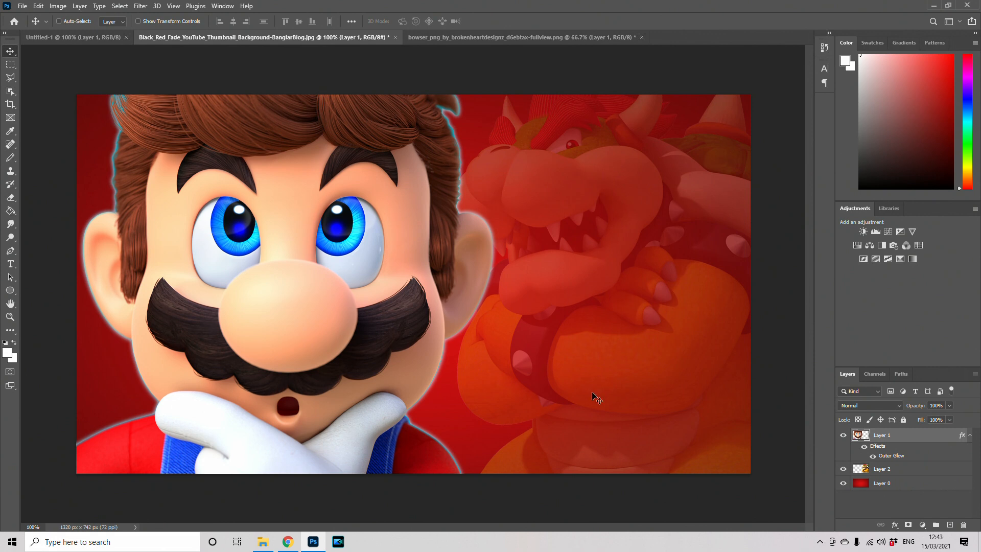
click(642, 38)
click(485, 202)
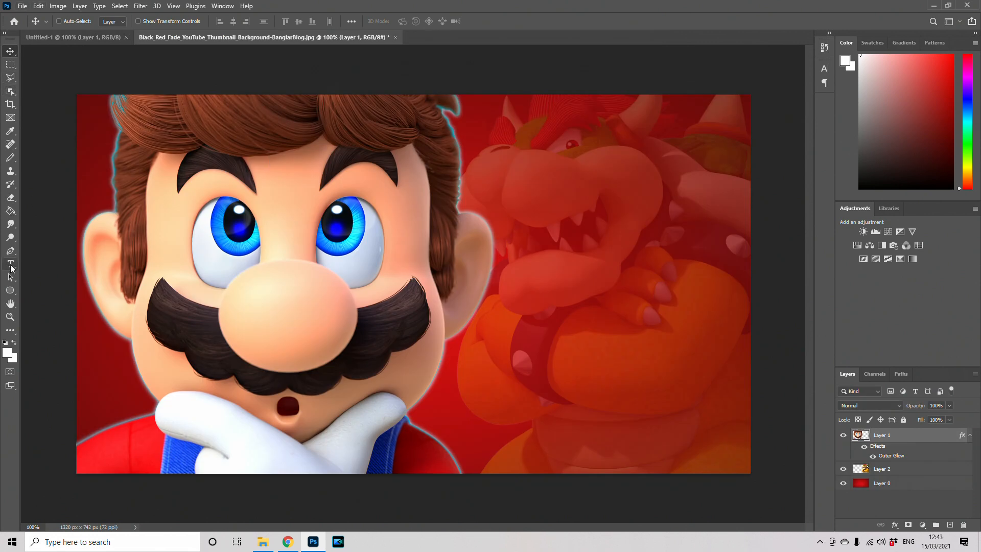
Add a white two-line title reading "IT'S A ME" and "MARIO!" over Bowser beside Mario's face.
drag(11, 268, 43, 266)
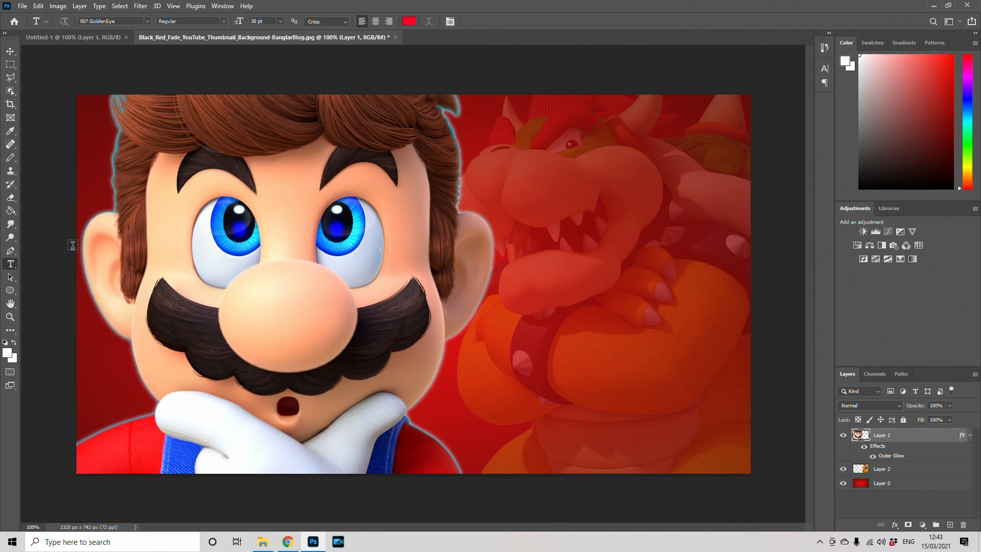
click(7, 352)
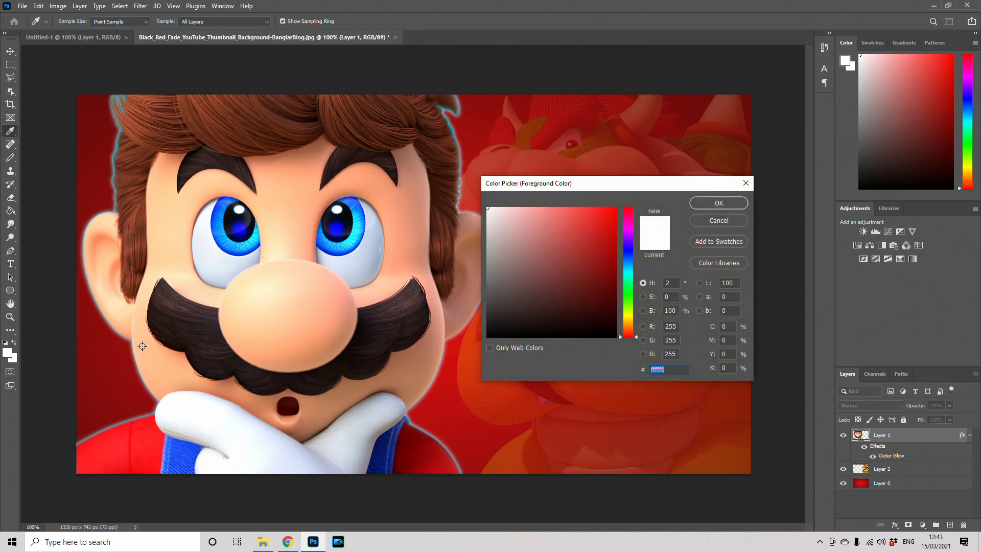
click(719, 203)
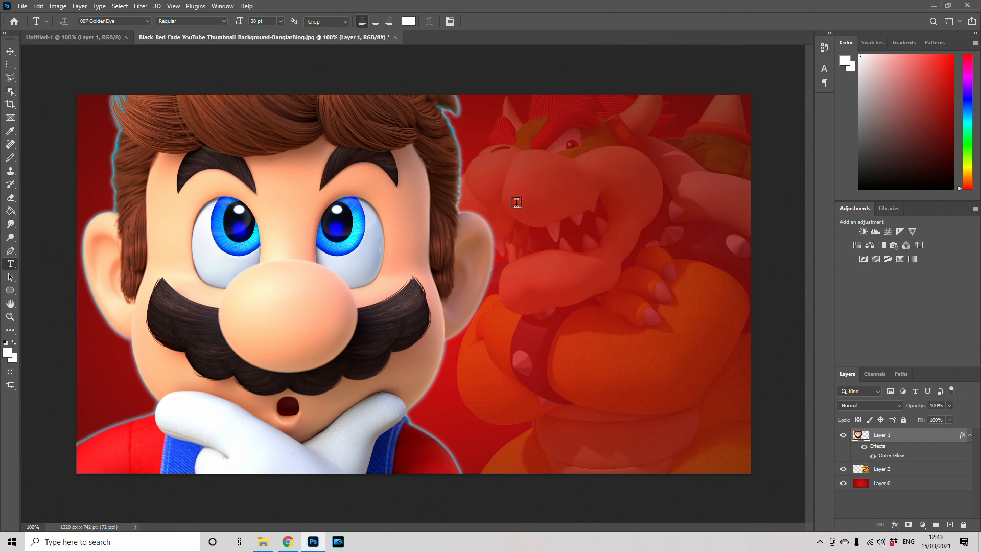
click(479, 214)
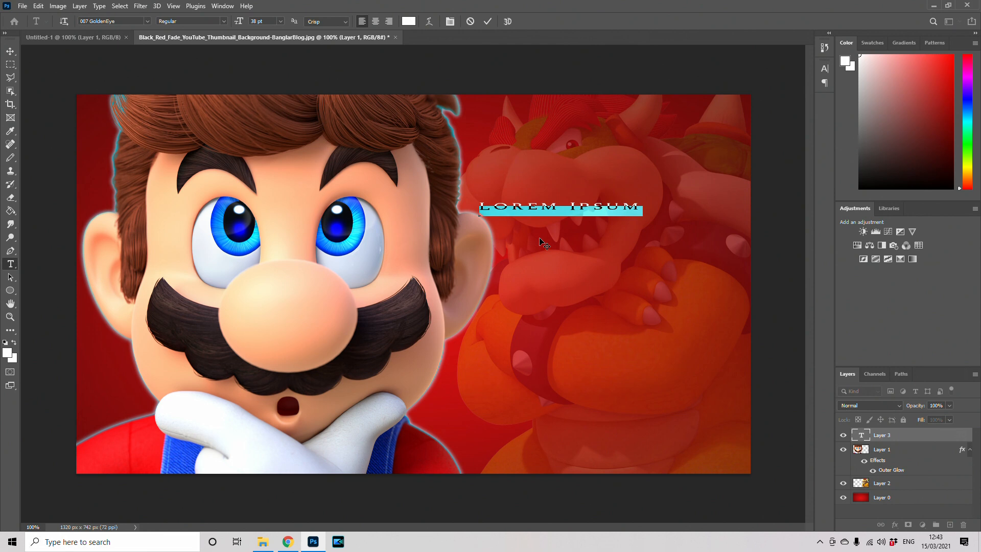
text(IT'S A ME)
key(Return)
text(MARIO!)
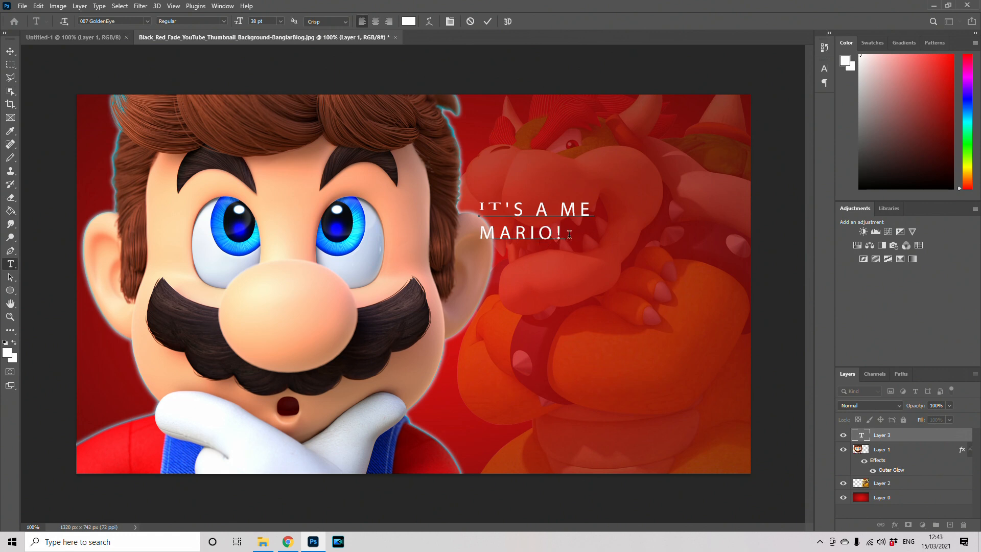
Select all the title text, try out different fonts on it and set it to Alegreya Sans Black.
drag(566, 236, 455, 211)
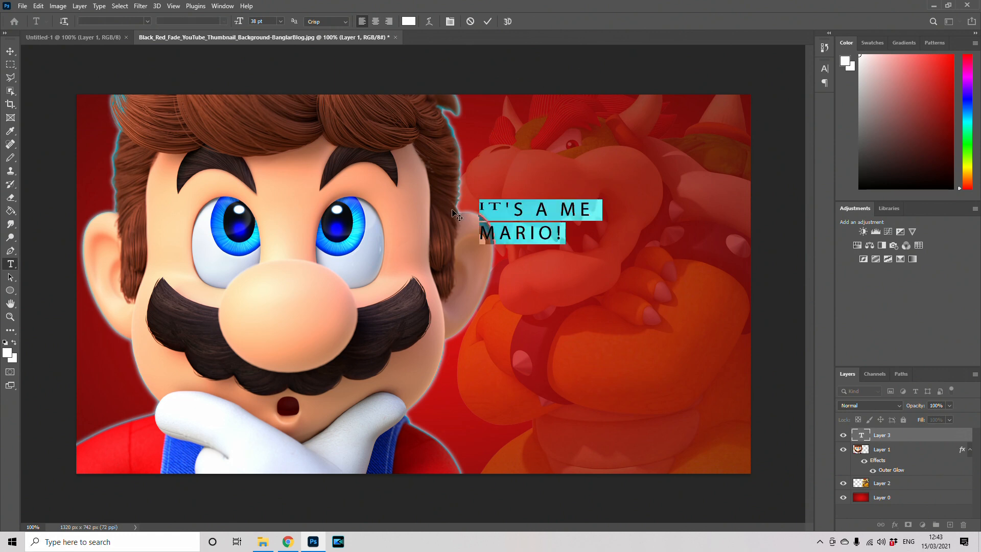
click(147, 22)
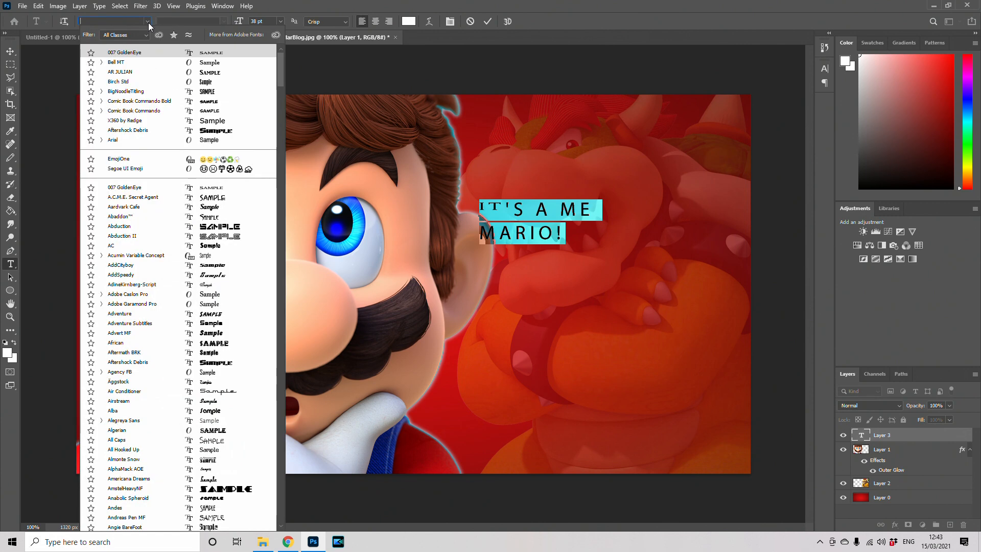
click(137, 200)
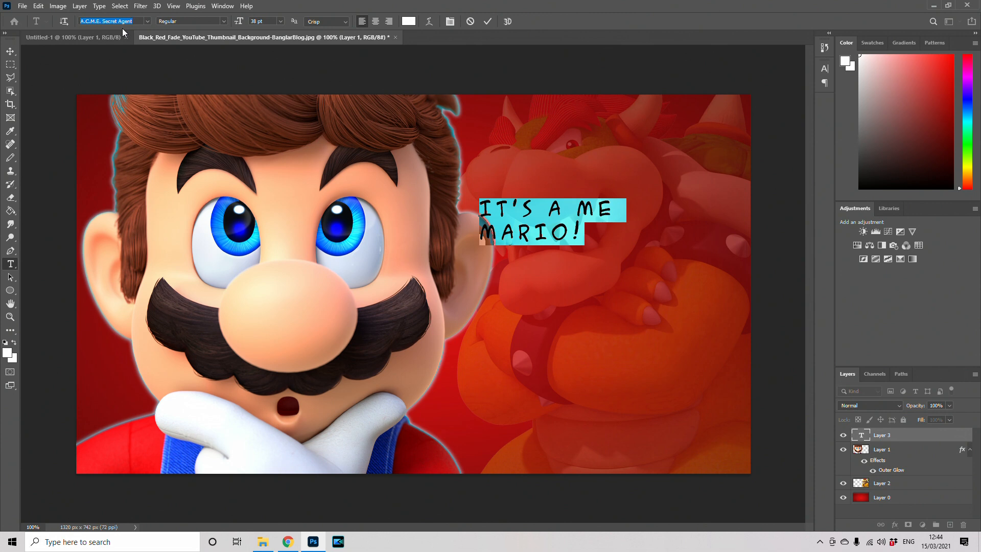
key(Down)
key(Down)
key(Down)
key(Down)
key(Down)
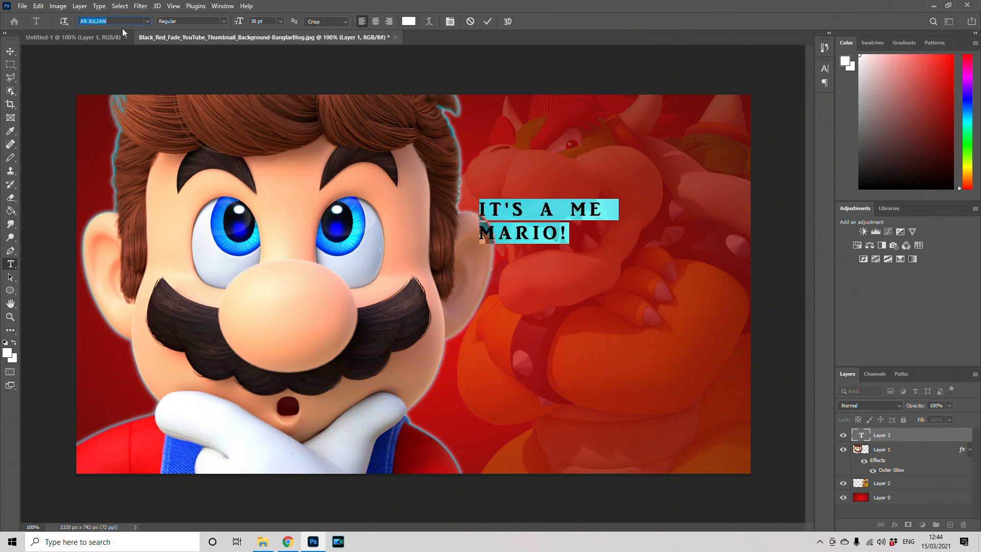
key(Down)
key(Down)
key(Down)
key(Down)
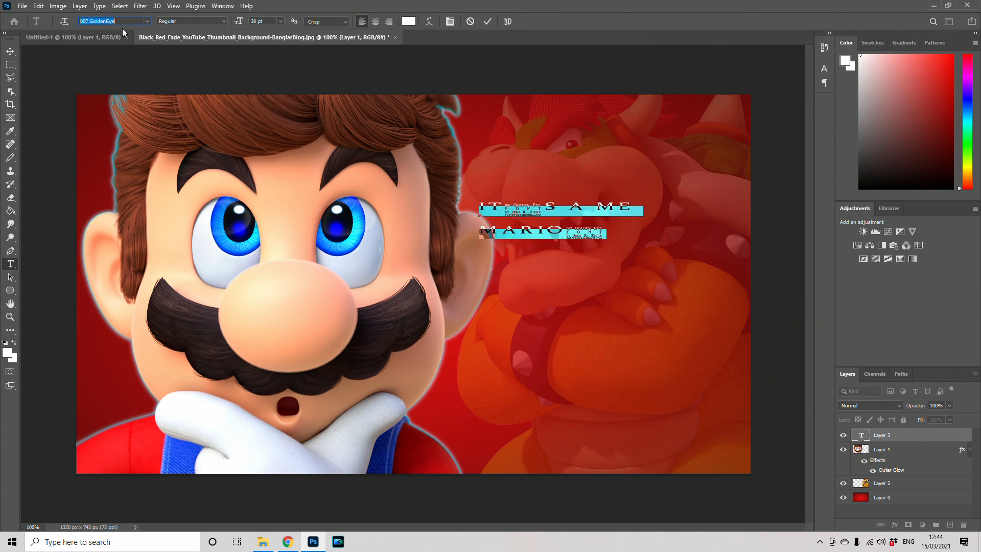
key(Down)
key(Down)
key(Down)
key(Down)
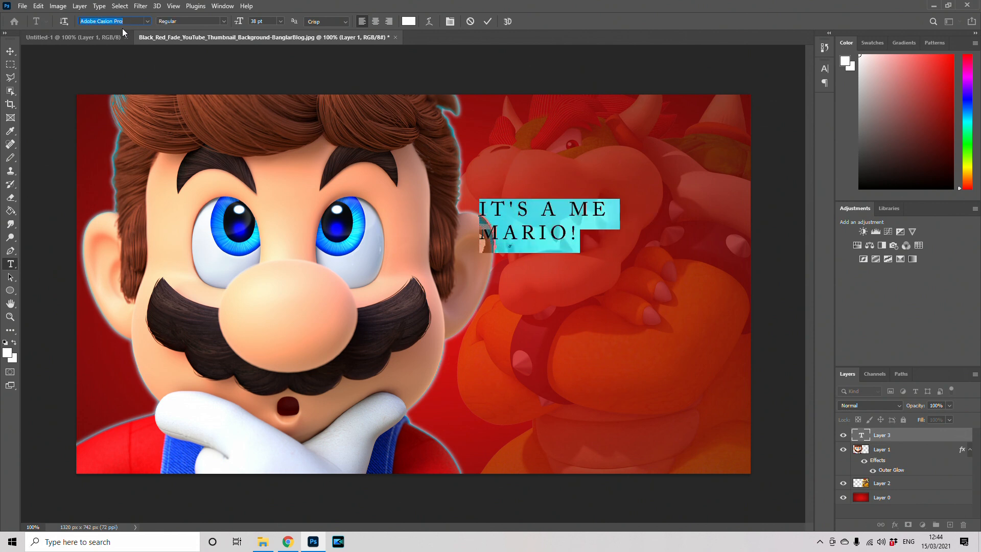
key(Down)
key(Down)
key(Down)
key(Down)
key(Down)
key(Down)
key(Down)
key(Down)
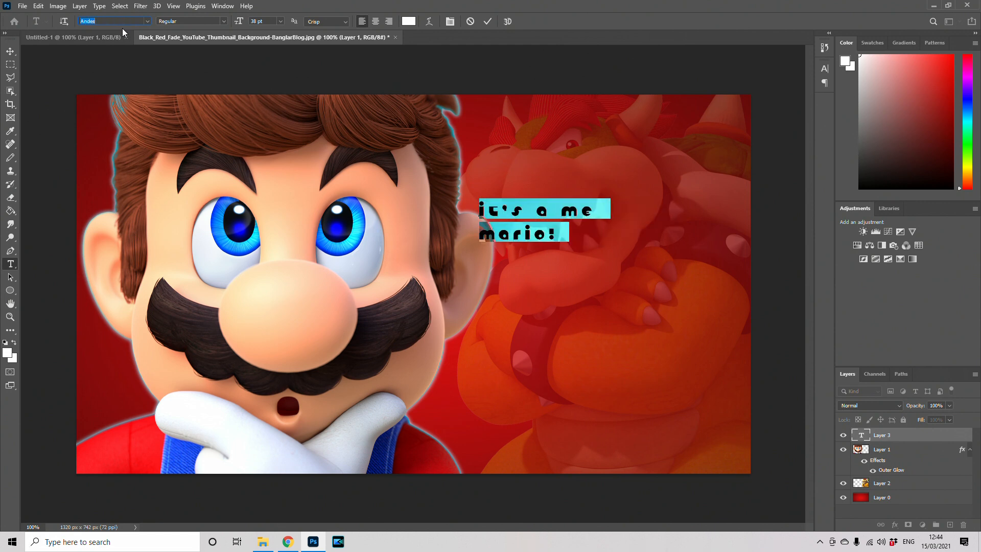
key(Down)
key(Down)
key(Down)
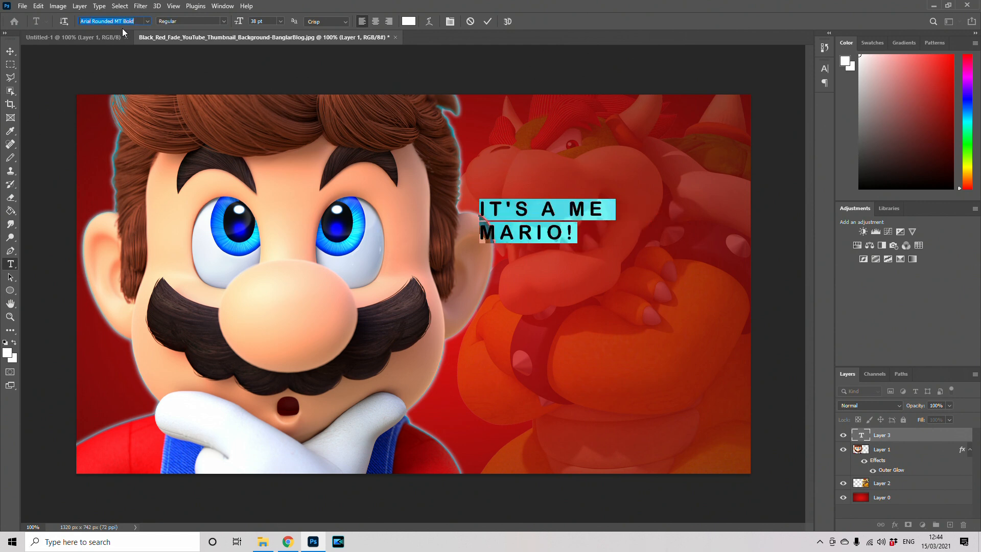
key(Down)
key(Down)
key(Down)
key(Down)
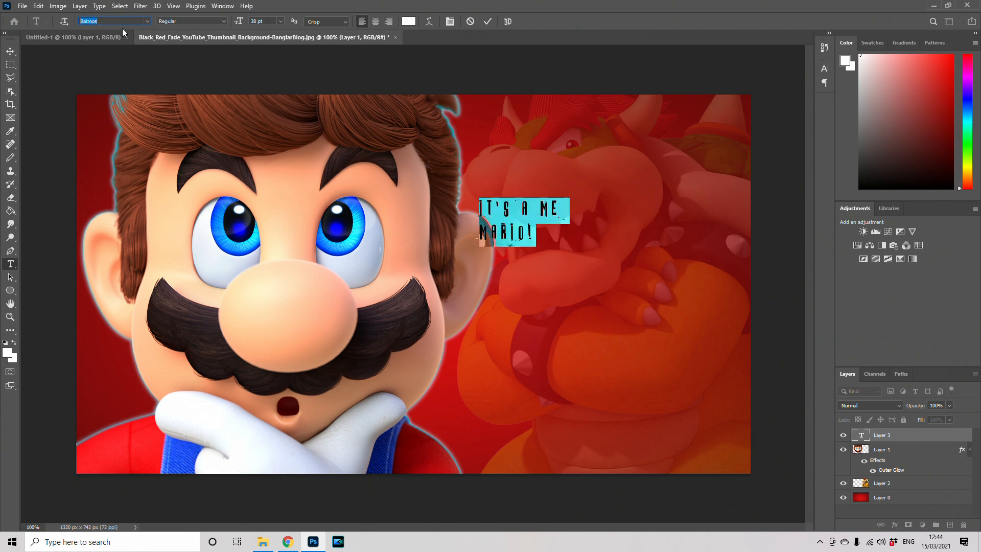
key(Down)
key(Down)
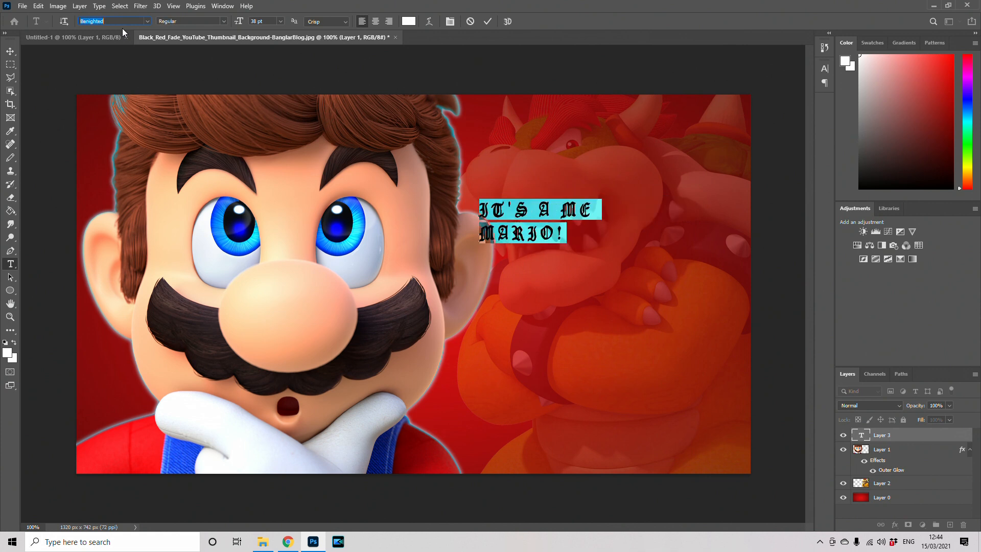
key(Down)
key(Down)
key(Down)
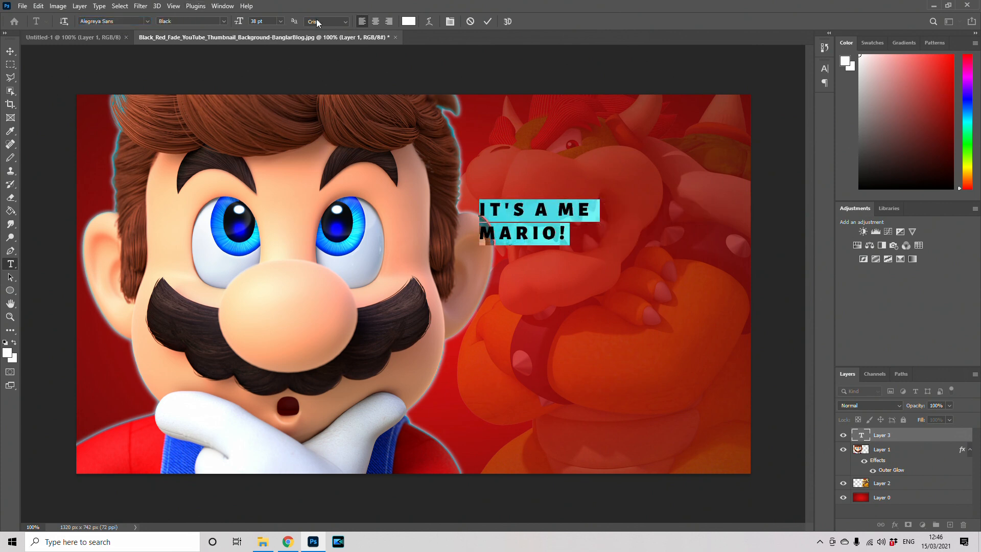
Centre-align the title text and set its size to 120 pt.
click(375, 21)
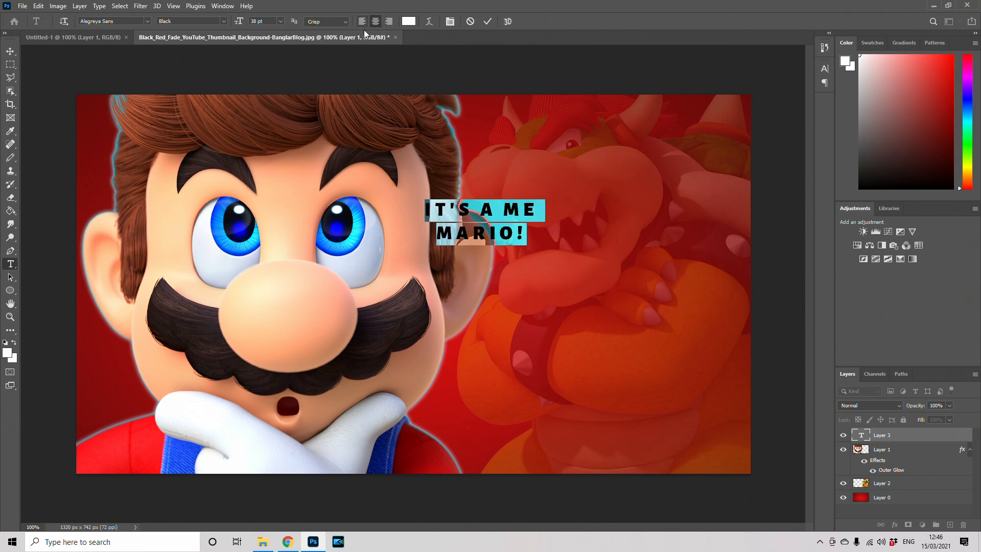
click(281, 21)
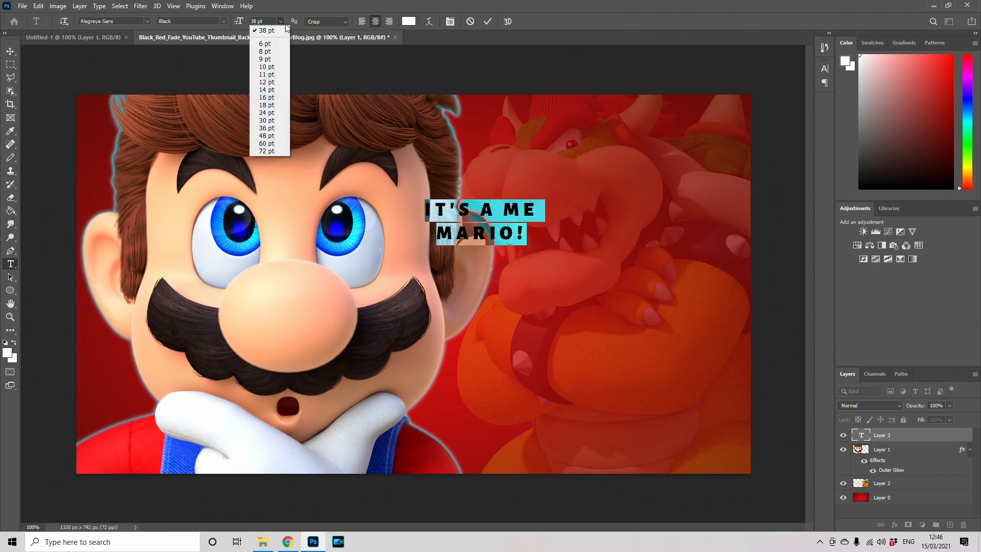
click(267, 144)
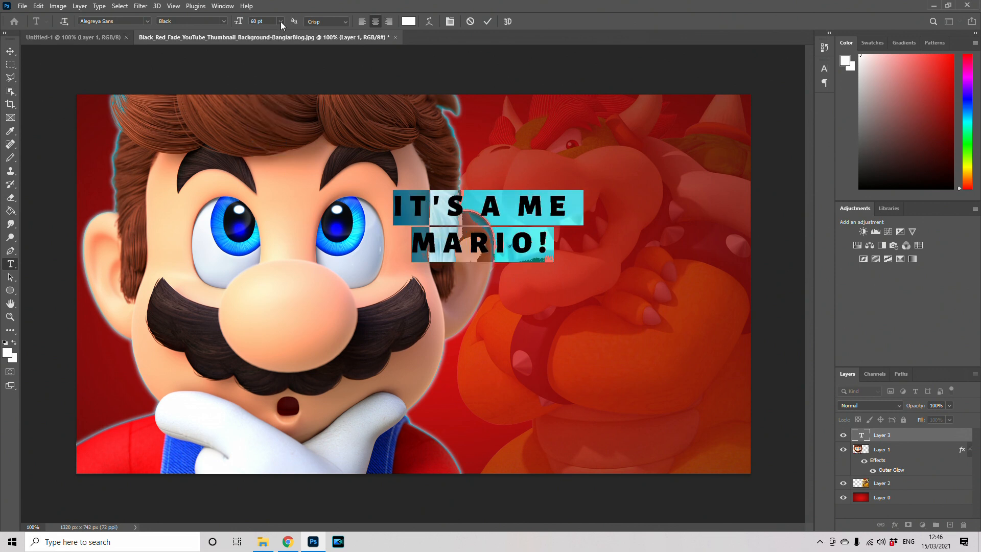
text(12)
key(Return)
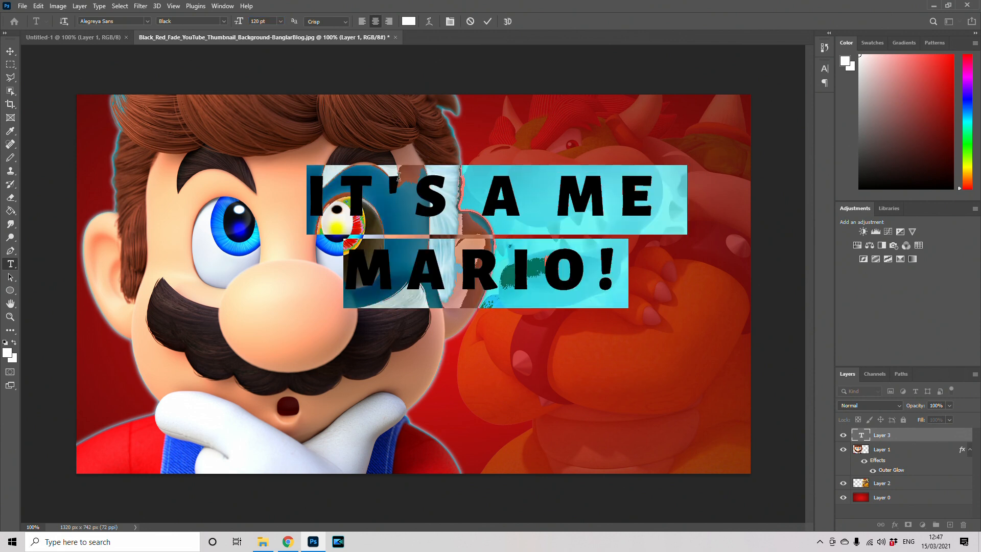
Delete the "MARIO!" line from the title and move the remaining "IT'S A ME" to the upper right of the canvas.
click(445, 217)
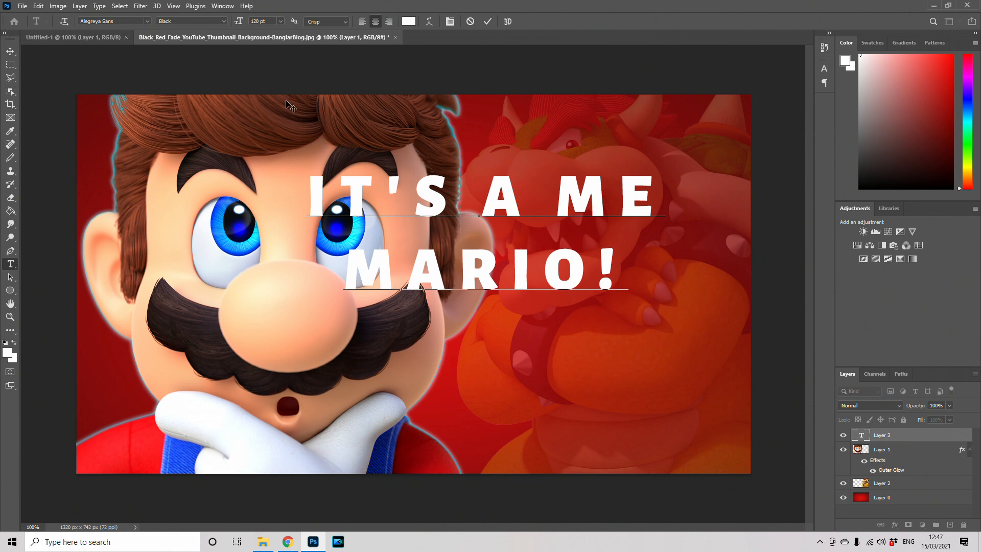
click(604, 276)
drag(608, 279, 323, 267)
key(BackSpace)
key(ctrl+Return)
key(v)
drag(454, 200, 535, 159)
right_click(492, 314)
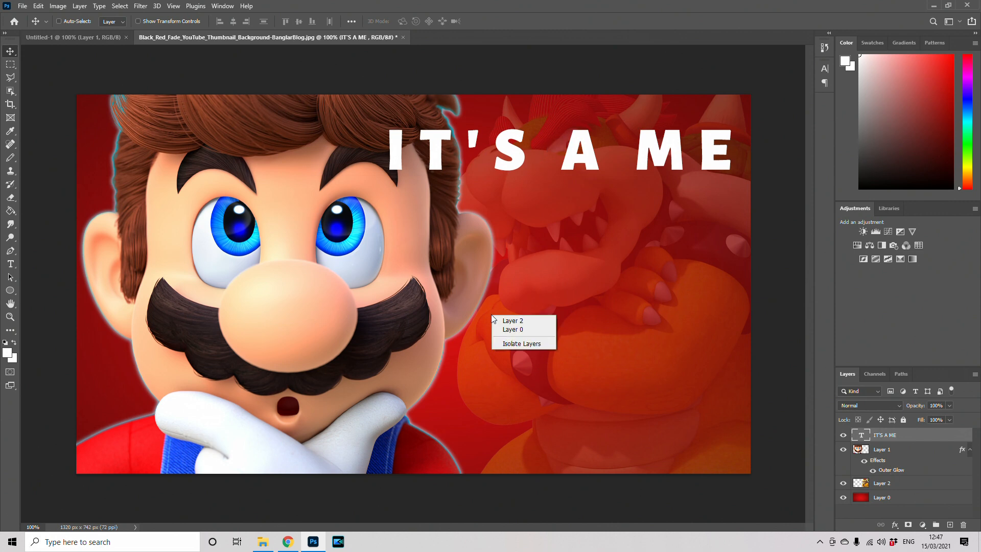
Create a separate "MARIO!" text layer and place it centred directly beneath "IT'S A ME".
click(10, 268)
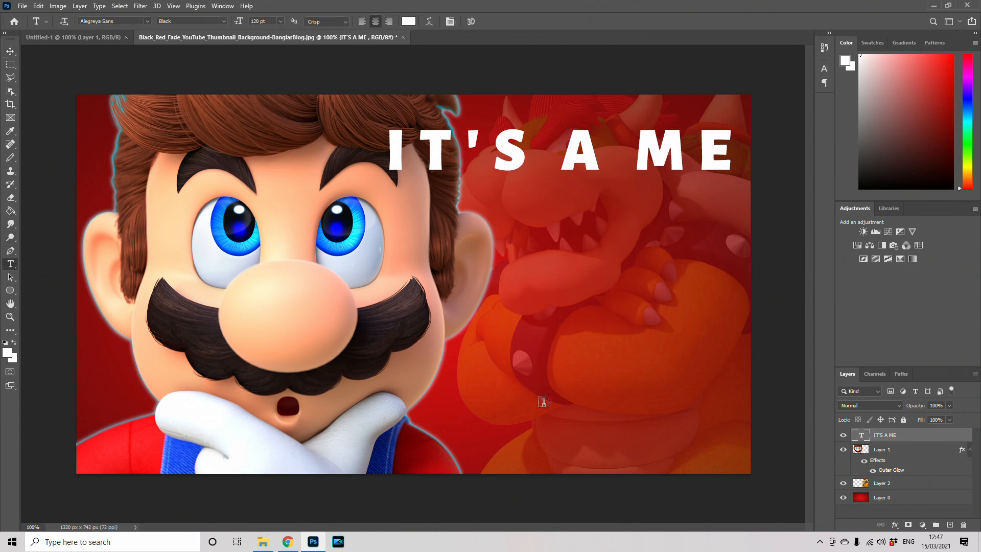
click(503, 381)
text(MARIO!)
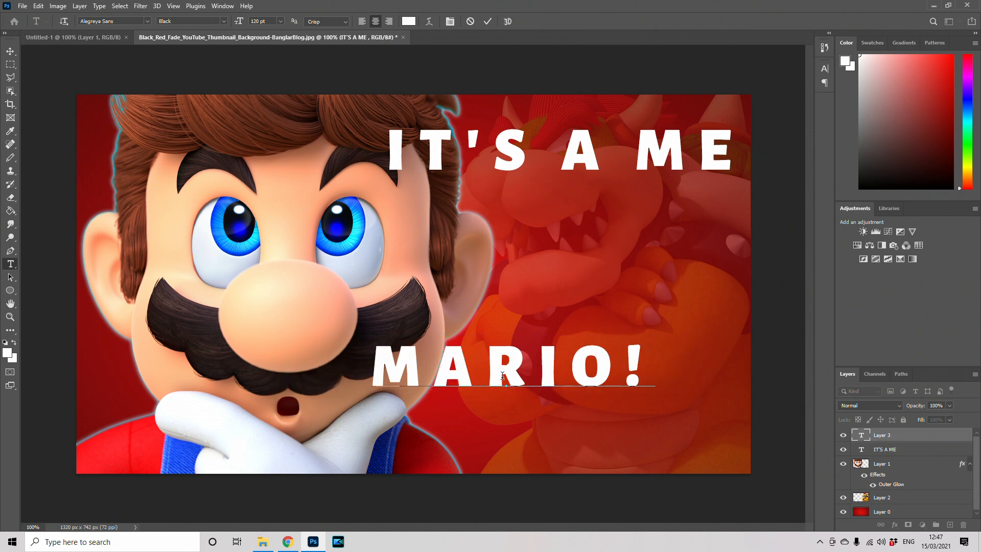
click(10, 51)
drag(509, 394, 561, 238)
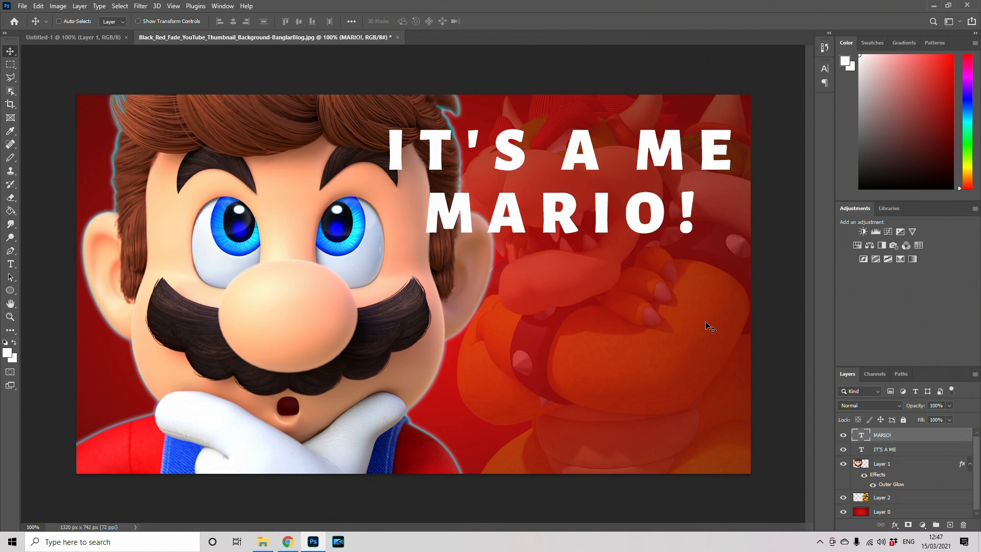
Rasterize the "IT'S A ME" text layer and put it in a new group with the default settings.
right_click(896, 436)
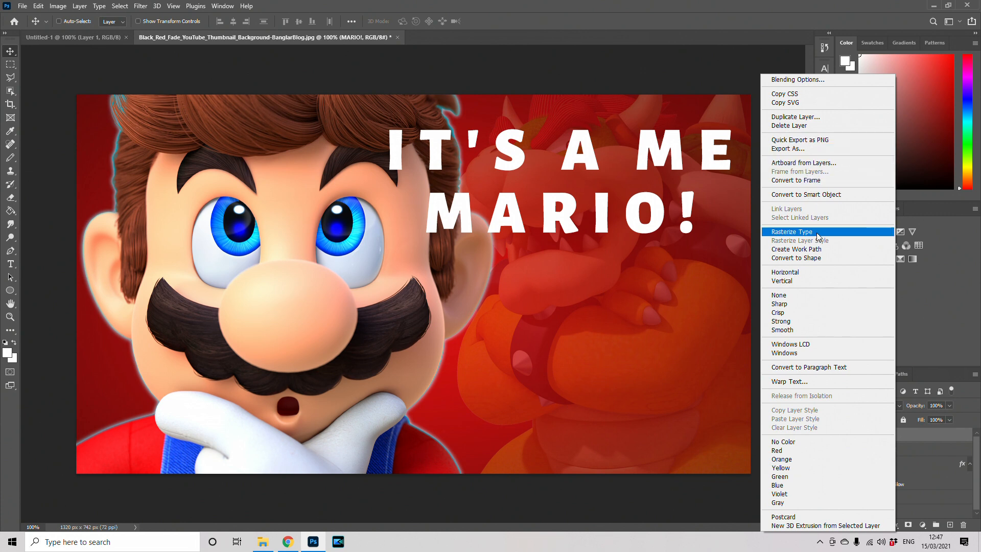
click(919, 402)
click(903, 450)
right_click(903, 451)
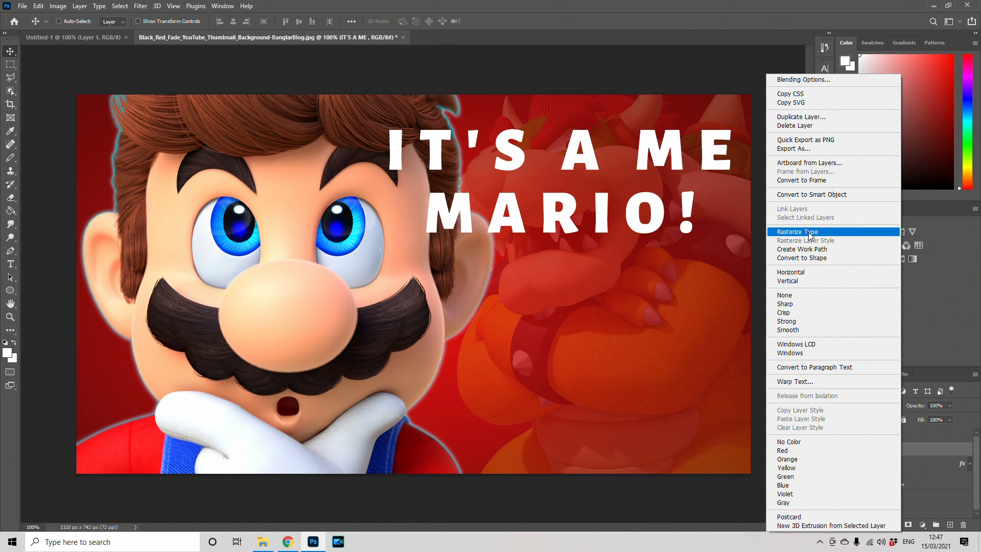
click(810, 233)
right_click(882, 448)
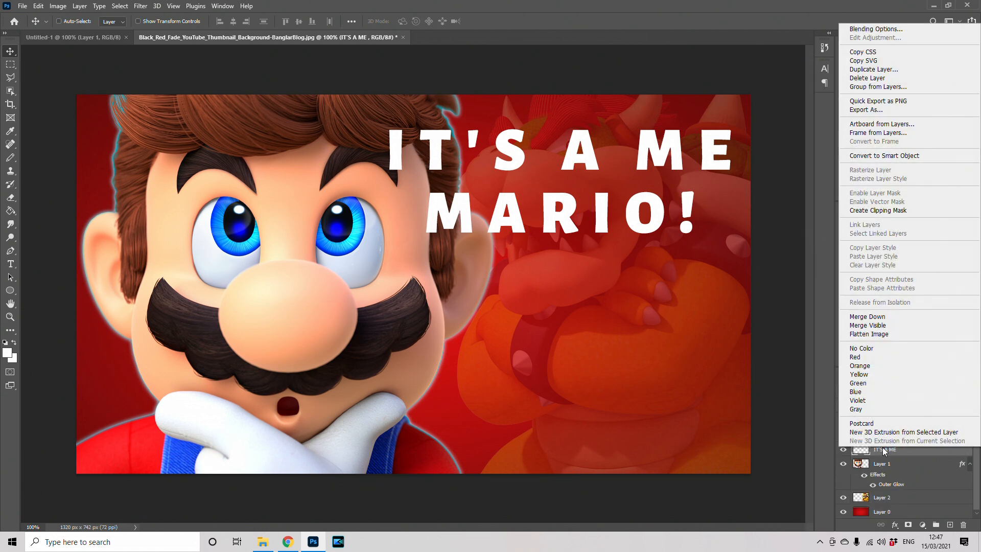
click(878, 86)
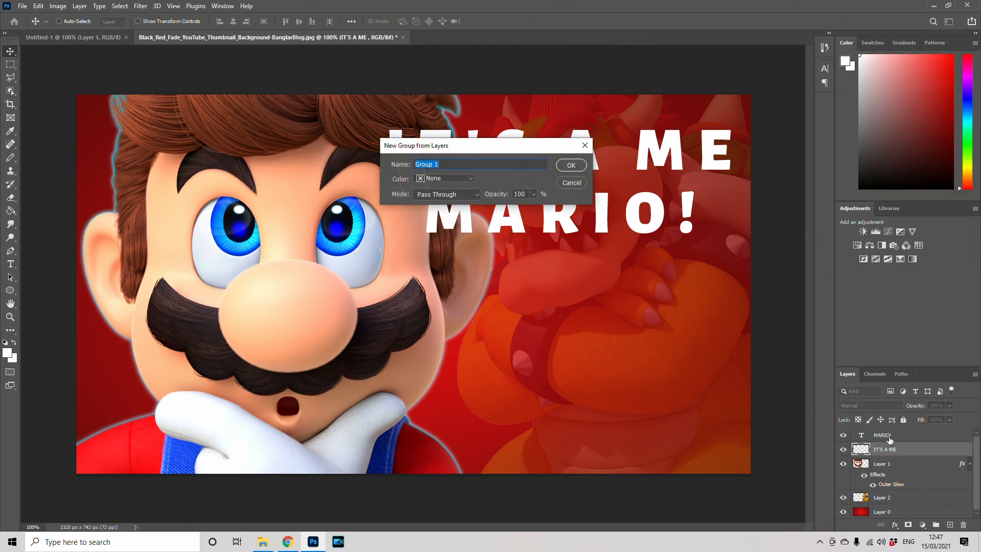
click(571, 165)
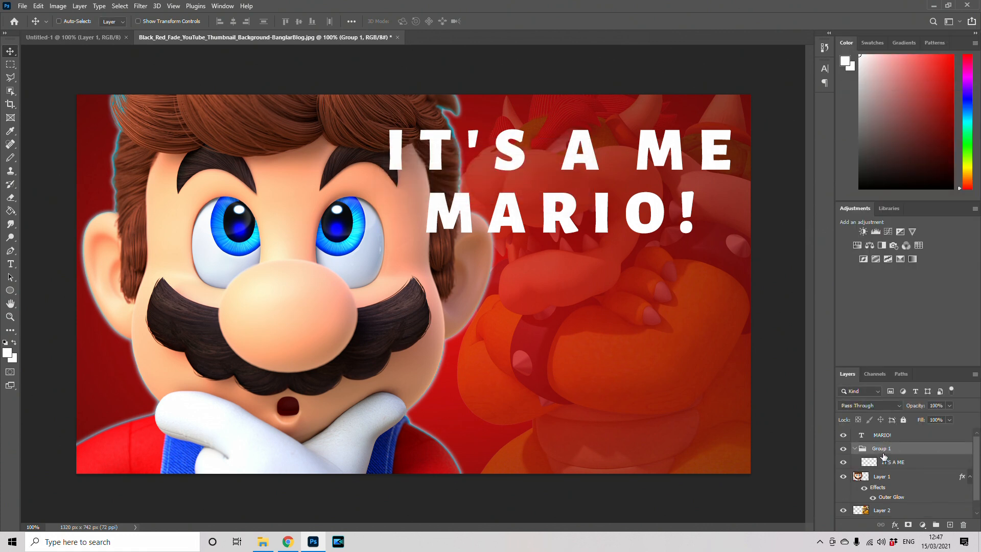
Rasterize the "MARIO!" text layer and move it into the group with "IT'S A ME".
right_click(887, 436)
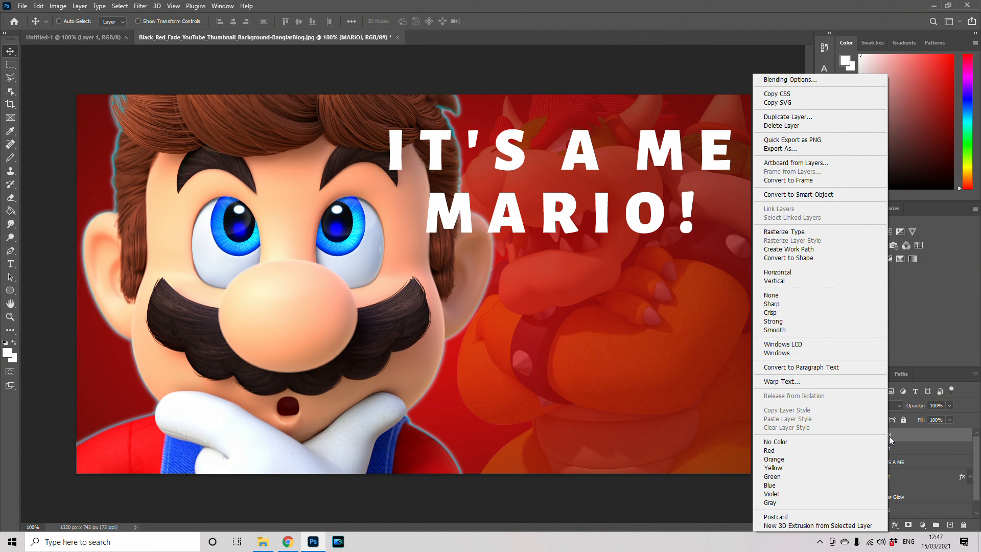
click(900, 434)
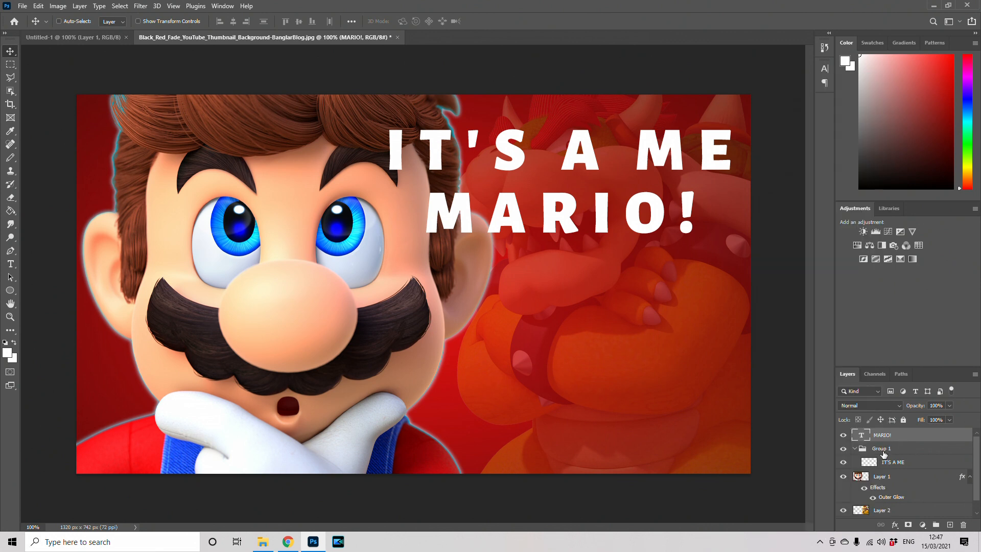
right_click(886, 437)
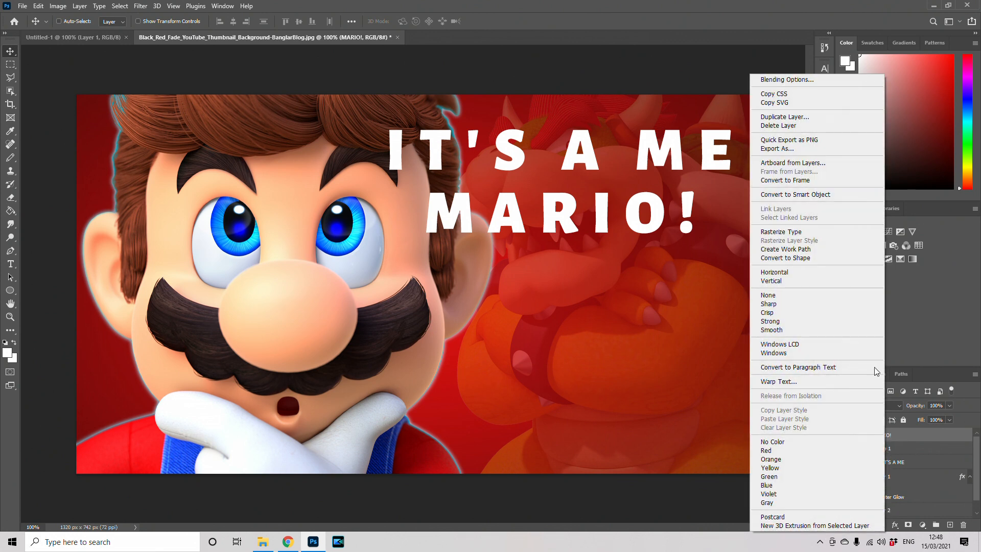
click(825, 234)
drag(900, 437, 913, 463)
click(888, 436)
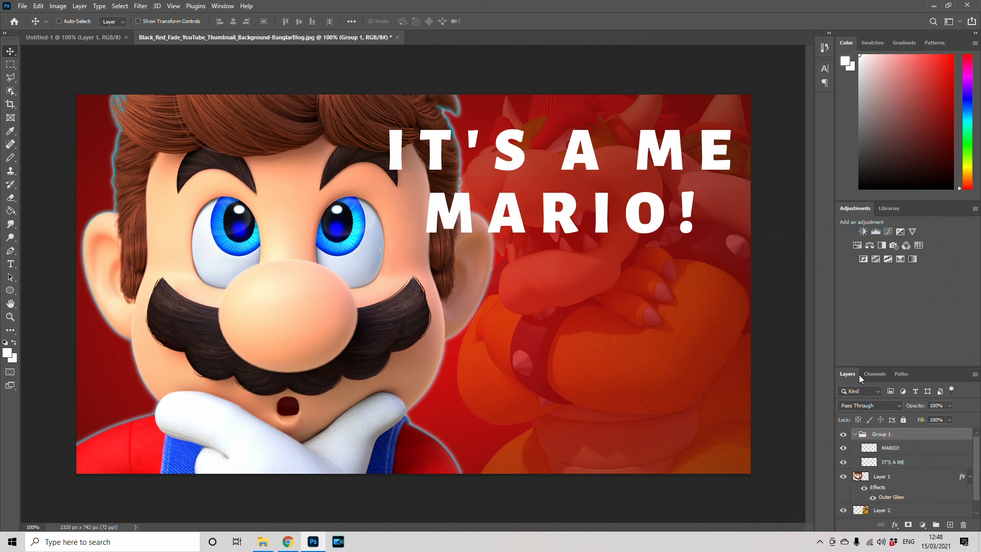
right_click(903, 438)
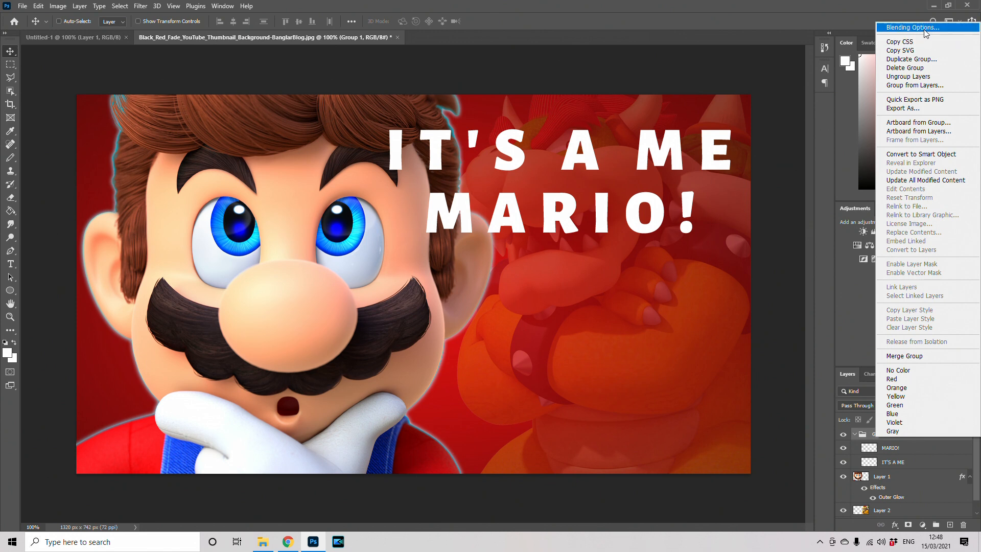
click(907, 453)
click(908, 454)
click(908, 462)
click(909, 450)
click(909, 463)
click(908, 450)
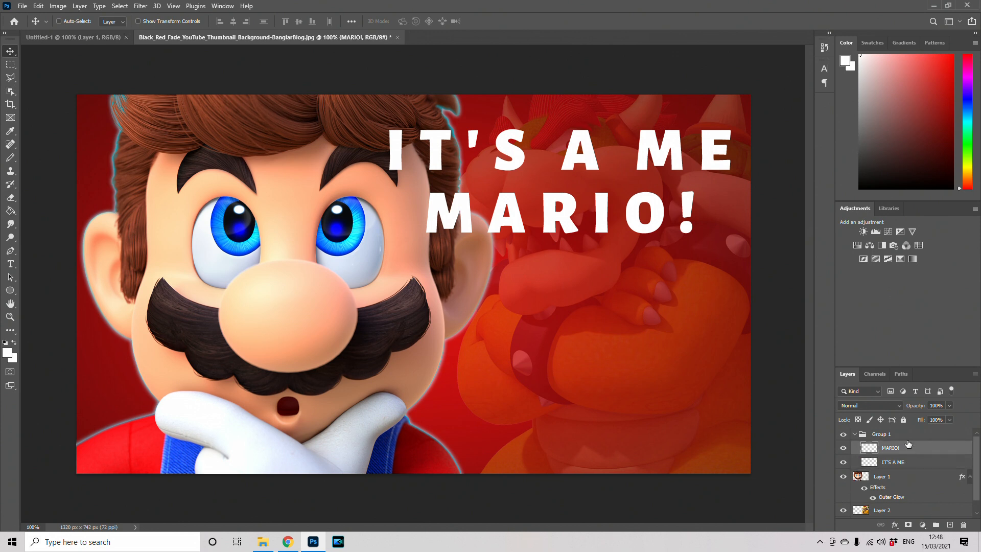
Add a black (000000) outside stroke of 4 px to the group holding the "IT'S A ME" and "MARIO!" layers.
click(907, 437)
right_click(907, 438)
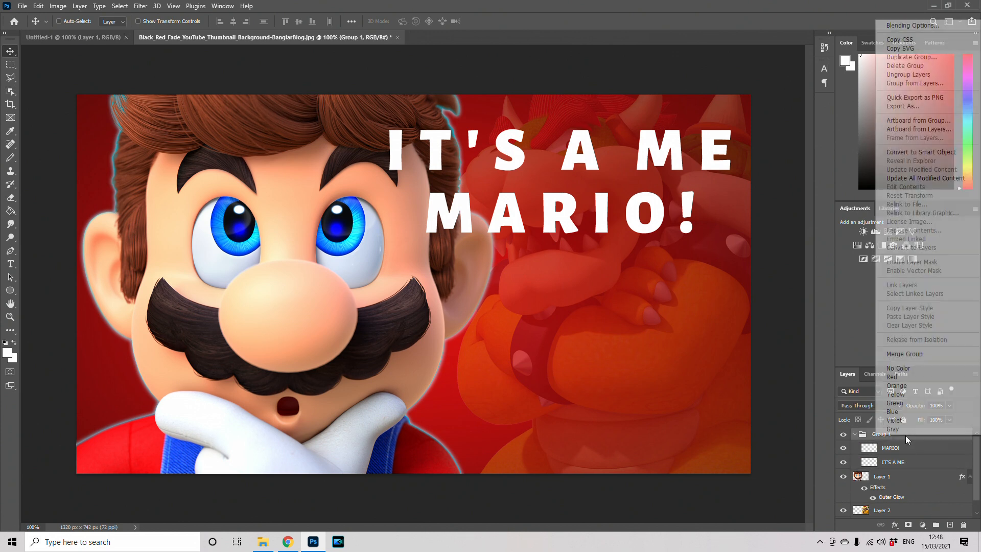
click(907, 25)
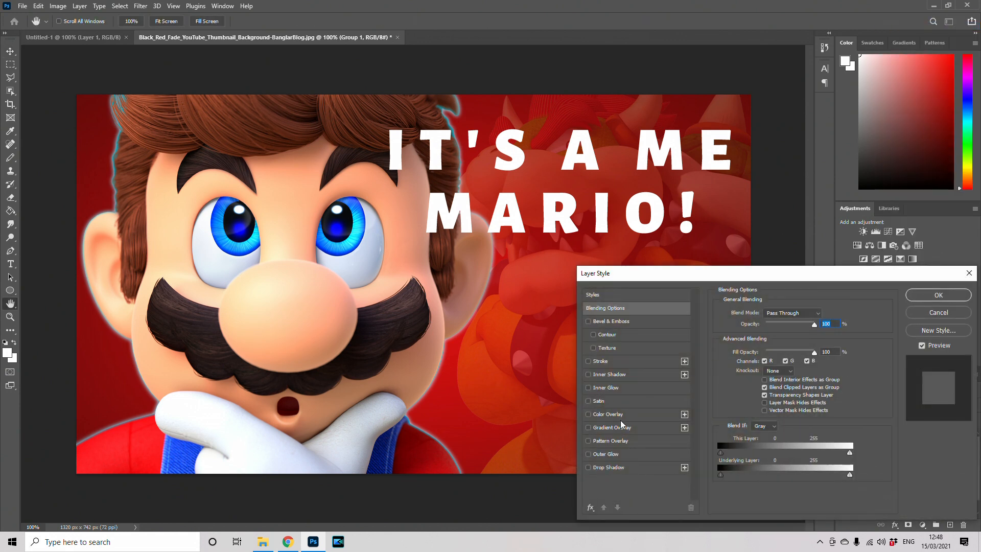
click(604, 362)
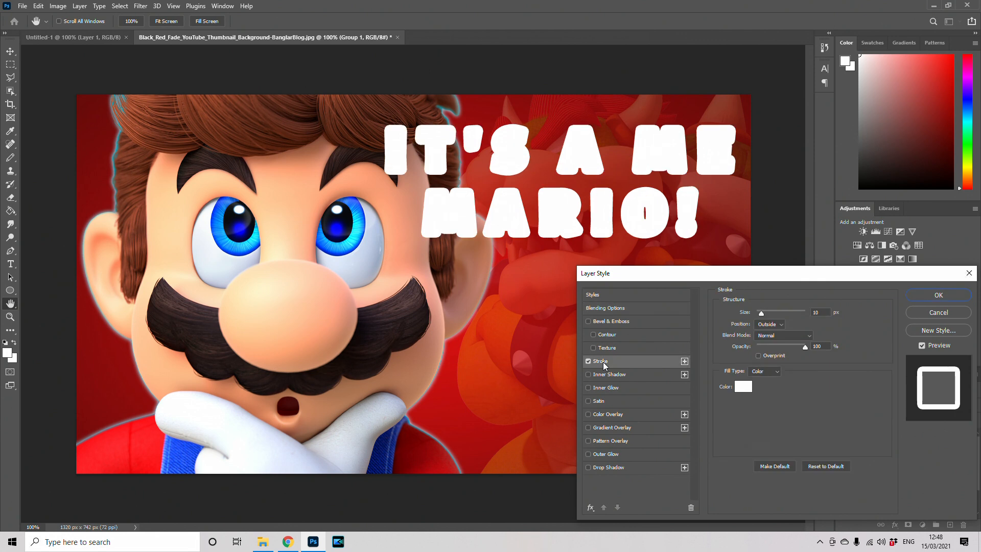
click(744, 387)
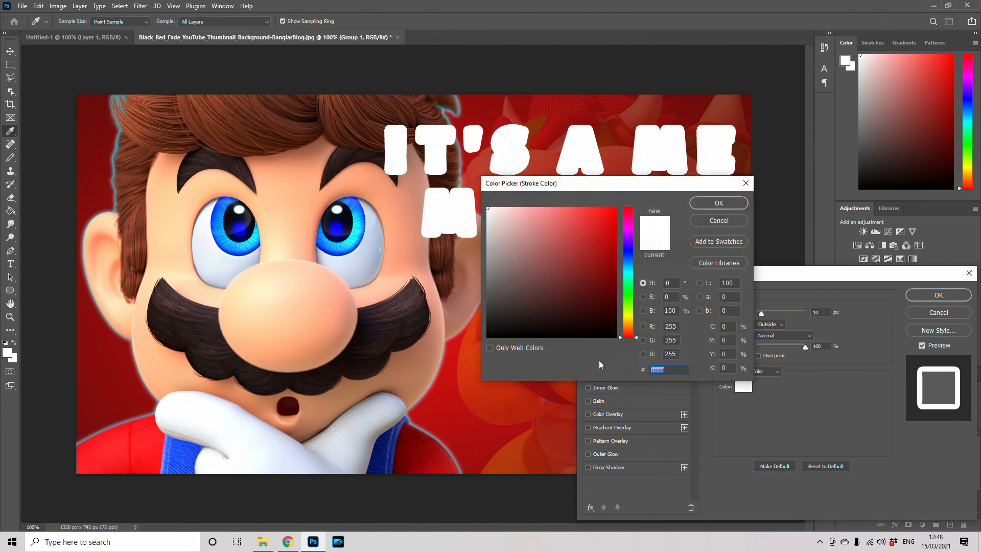
text(000000)
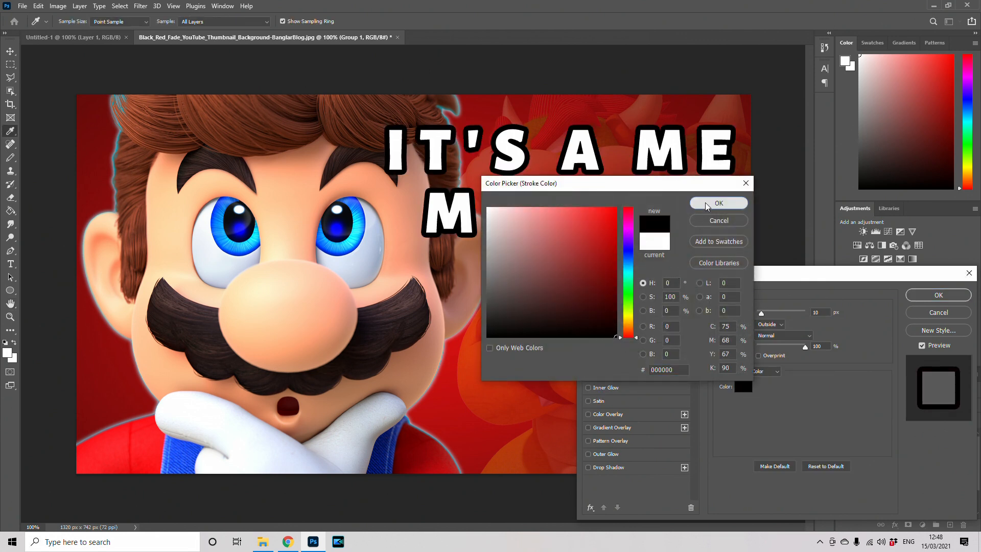
click(708, 205)
click(827, 312)
text(6)
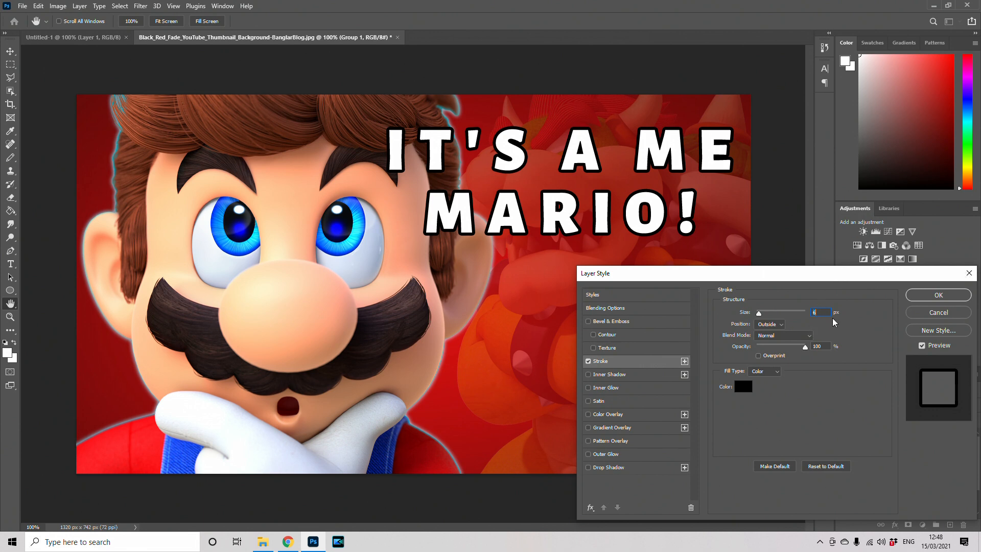
text(4)
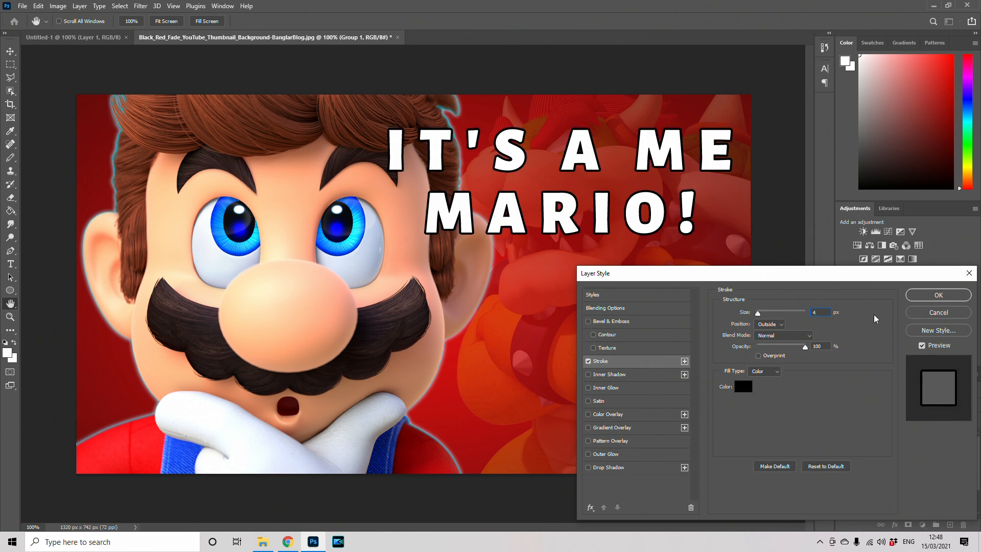
Add a black drop shadow to the title group with 78% opacity, a 135° angle and 10 px distance.
click(609, 469)
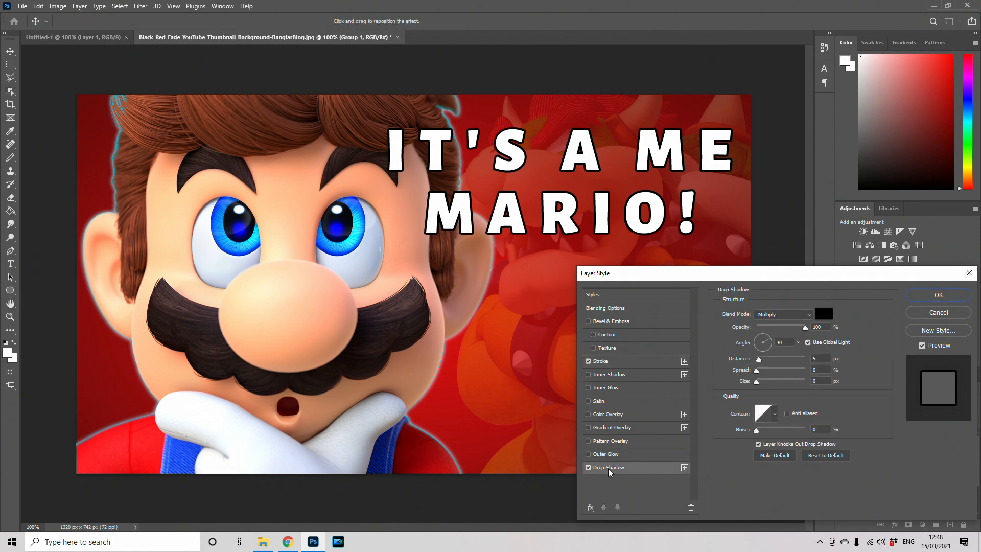
click(759, 340)
click(759, 384)
drag(759, 382, 764, 361)
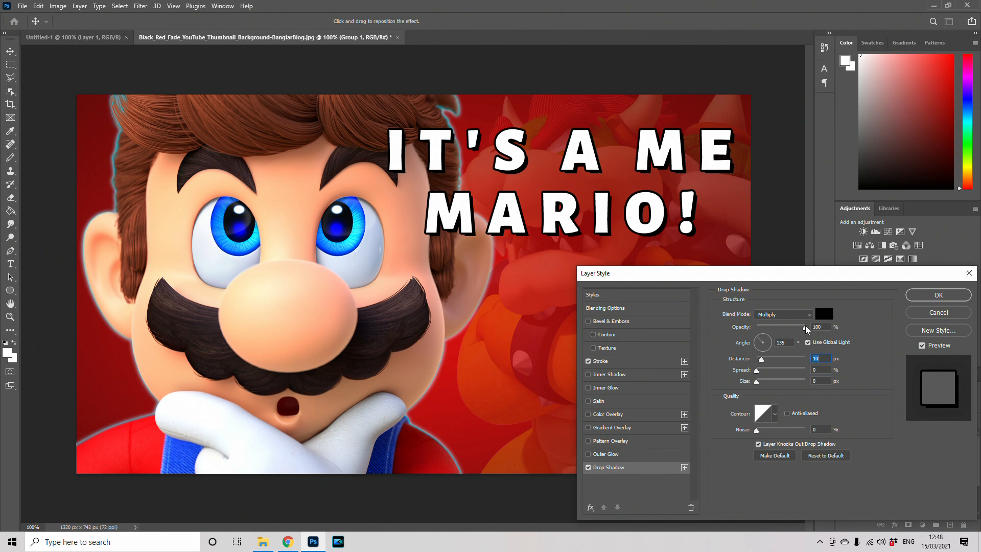
drag(805, 327, 796, 329)
click(951, 297)
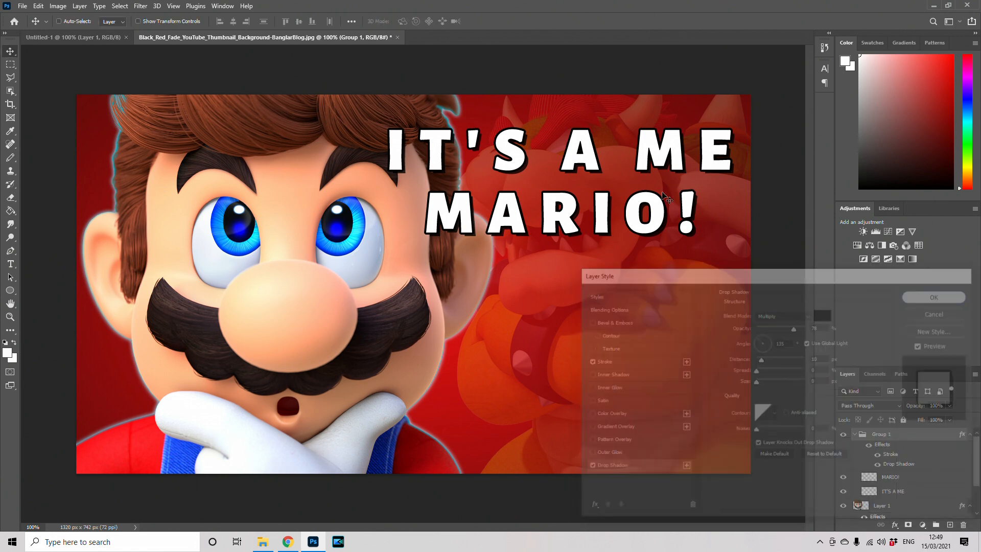
Move the styled title group slightly up towards the upper edge of the canvas.
mouse_move(578, 202)
mouse_down()
mouse_move(573, 414)
mouse_move(588, 313)
mouse_move(585, 355)
mouse_move(581, 184)
mouse_up()
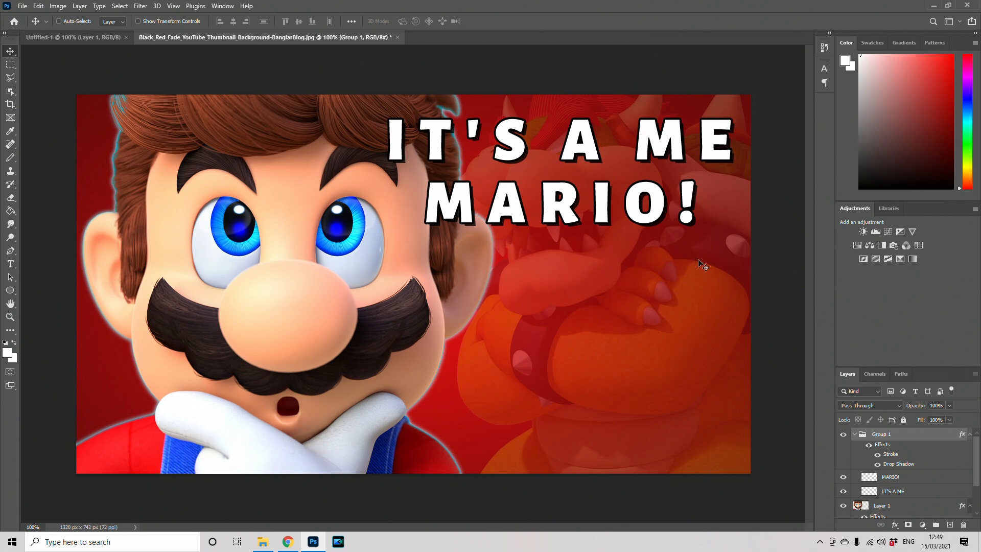
key(shift+Up)
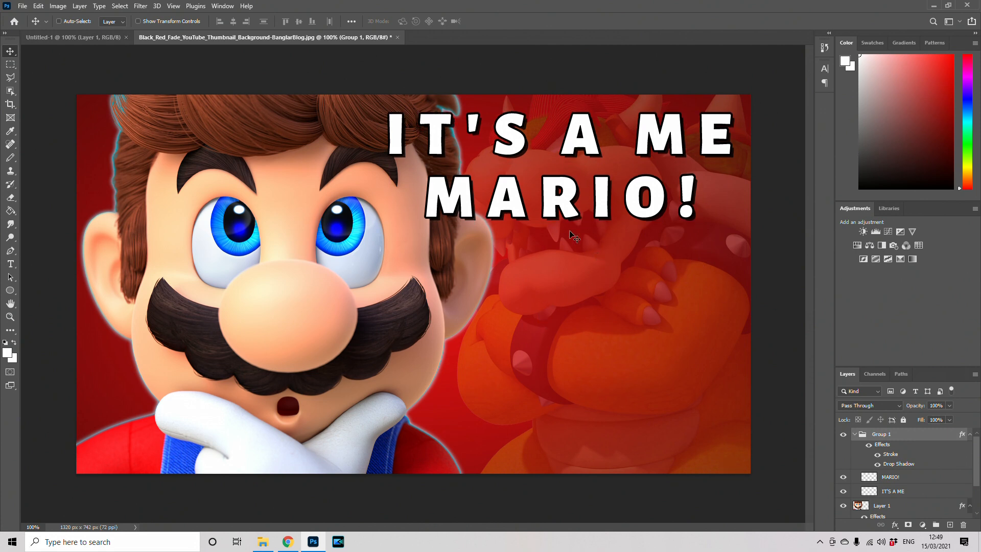
mouse_move(572, 185)
mouse_down()
mouse_move(569, 227)
mouse_move(571, 185)
mouse_up()
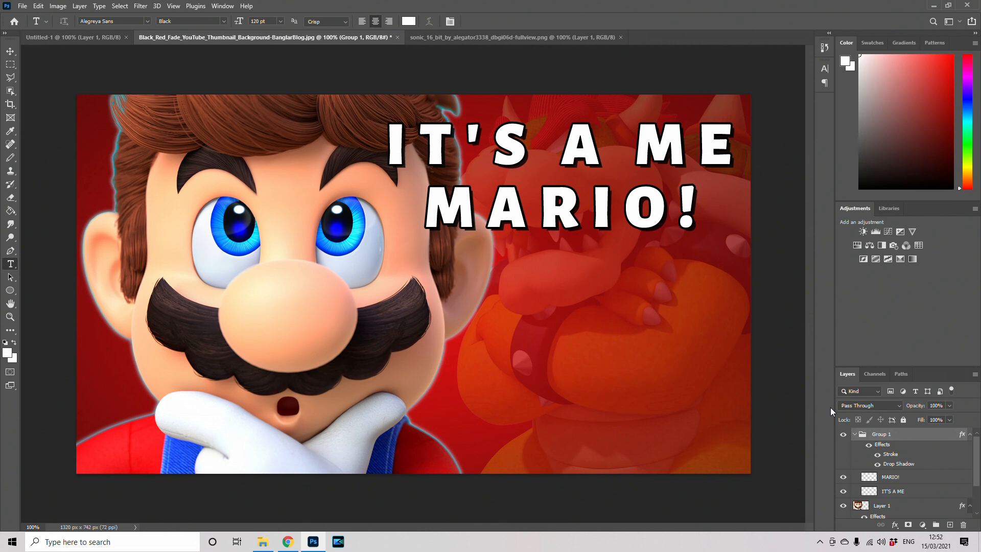
Hide the Mario layer, the title group and the Bowser layer so only the red background shows.
click(843, 507)
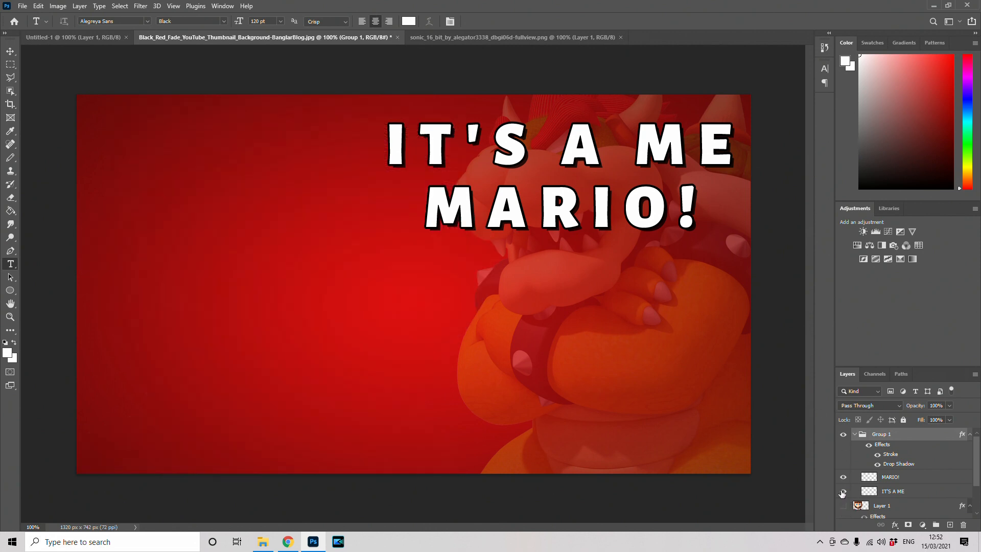
click(844, 435)
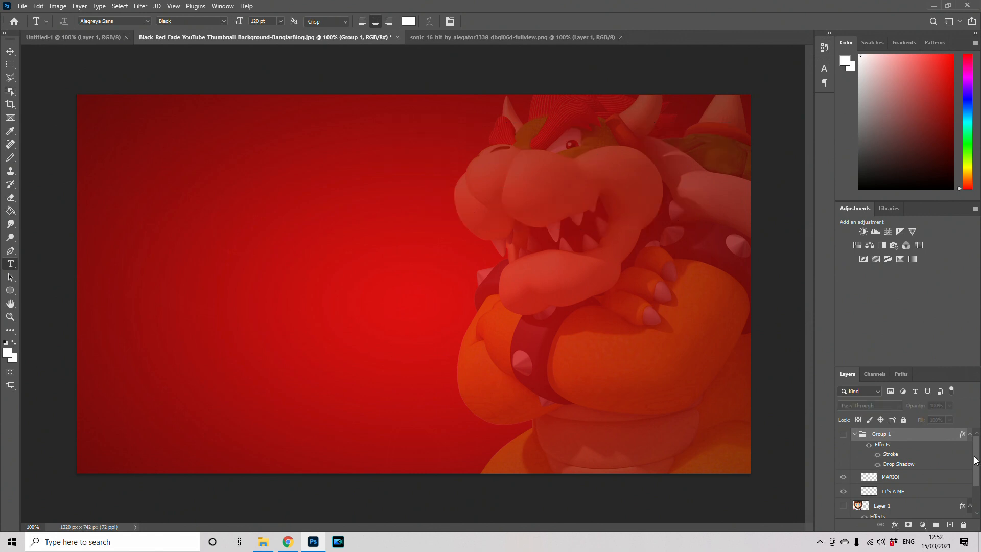
drag(976, 460, 980, 491)
click(844, 497)
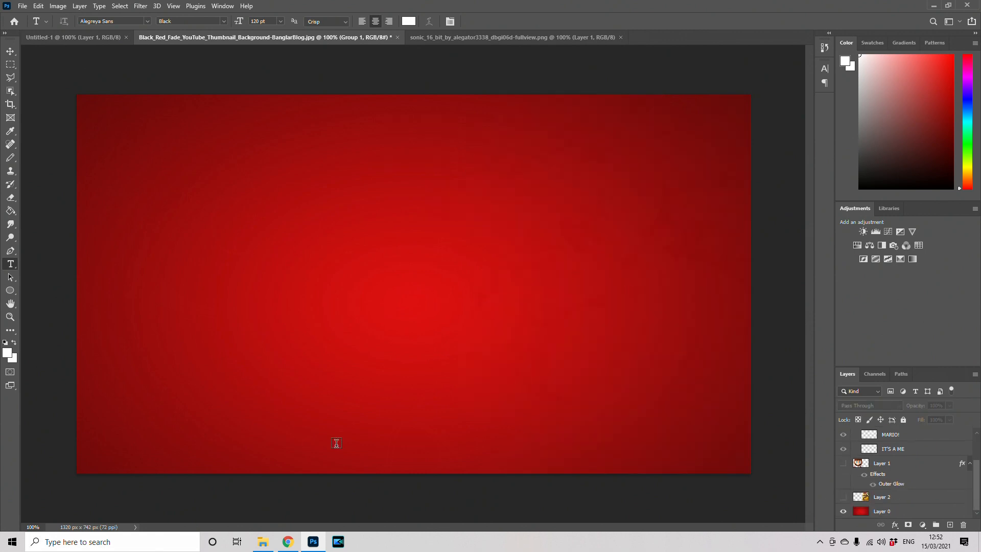
Place the Sonic image from the THUMBNAIL folder on the left side of the canvas and enlarge it to nearly the full canvas height.
click(263, 542)
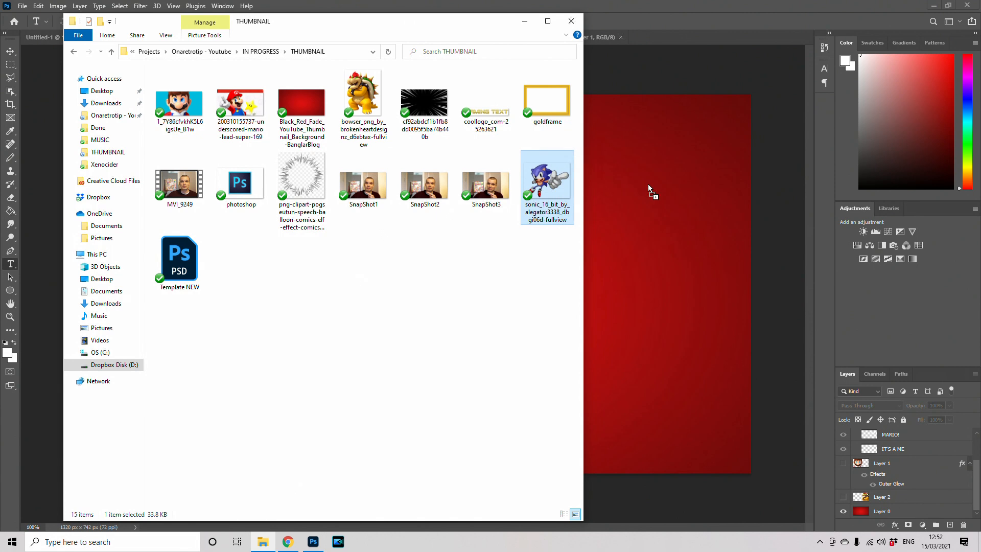
drag(648, 184, 648, 185)
drag(487, 307, 380, 318)
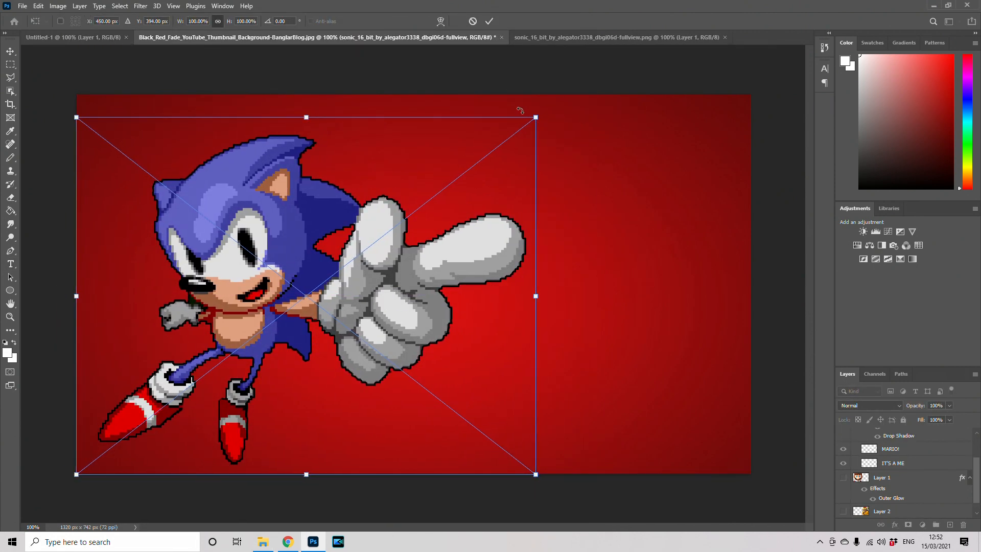
drag(537, 117, 576, 84)
key(Return)
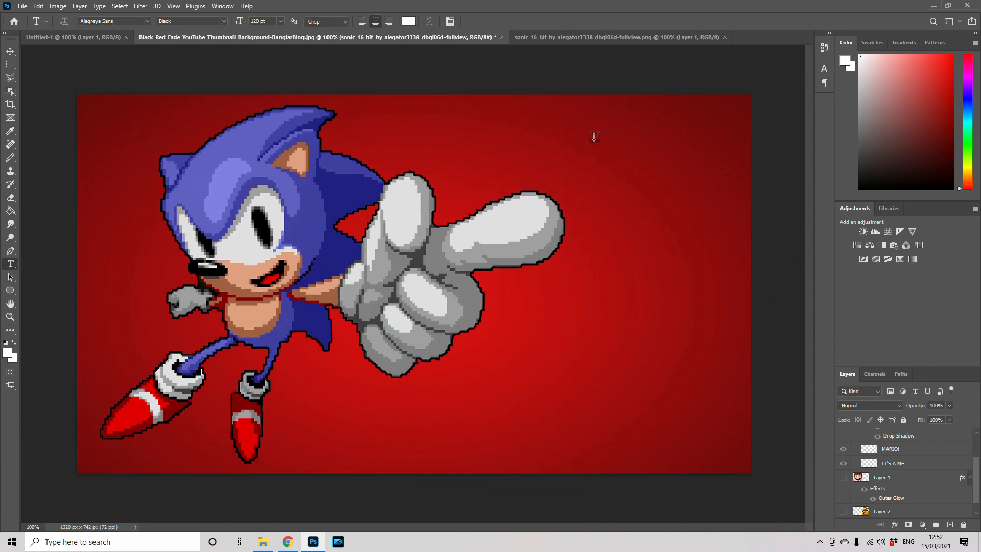
Add the white text "SONIC THUMBNAIL" on two lines over the Sonic image.
key(t)
click(520, 282)
text(SONIC )
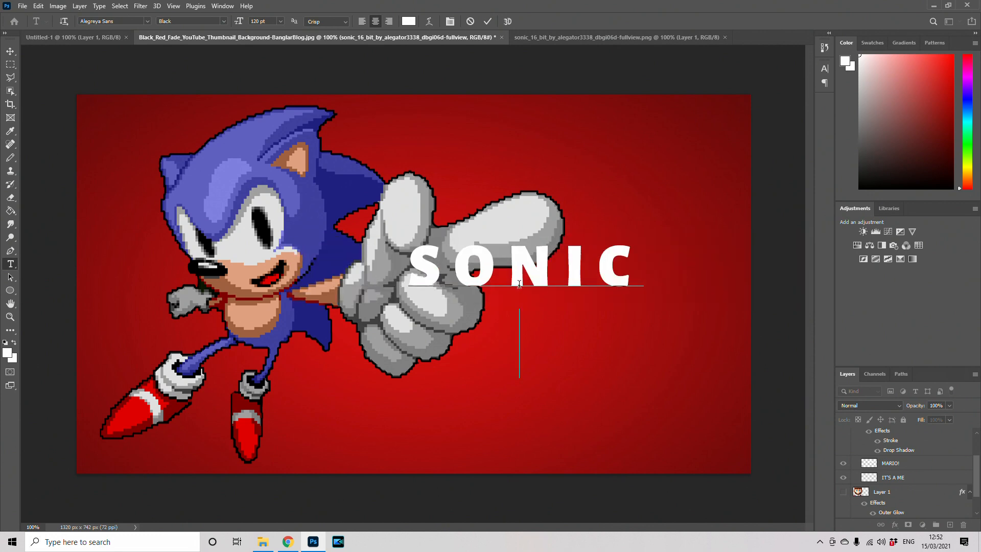
text(THUMBNA)
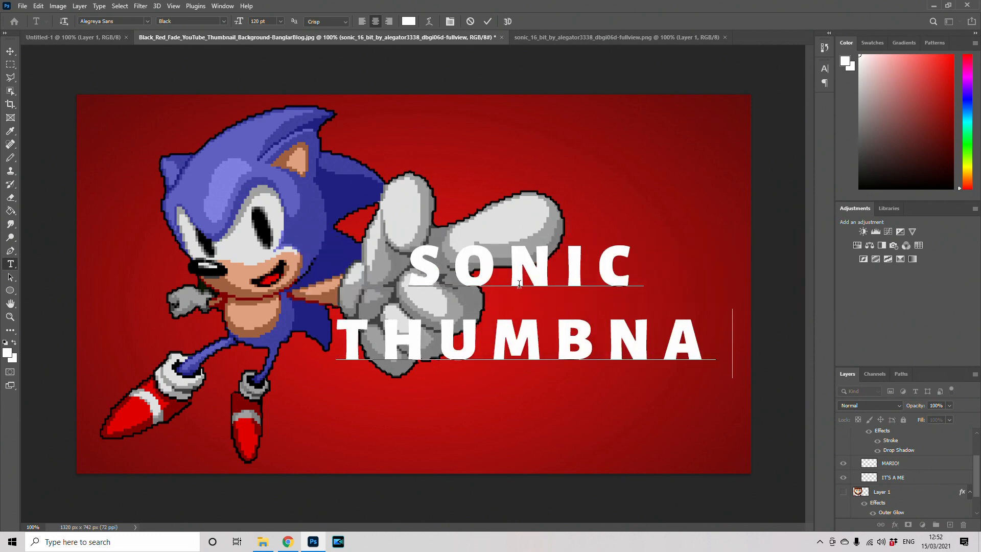
text(IL)
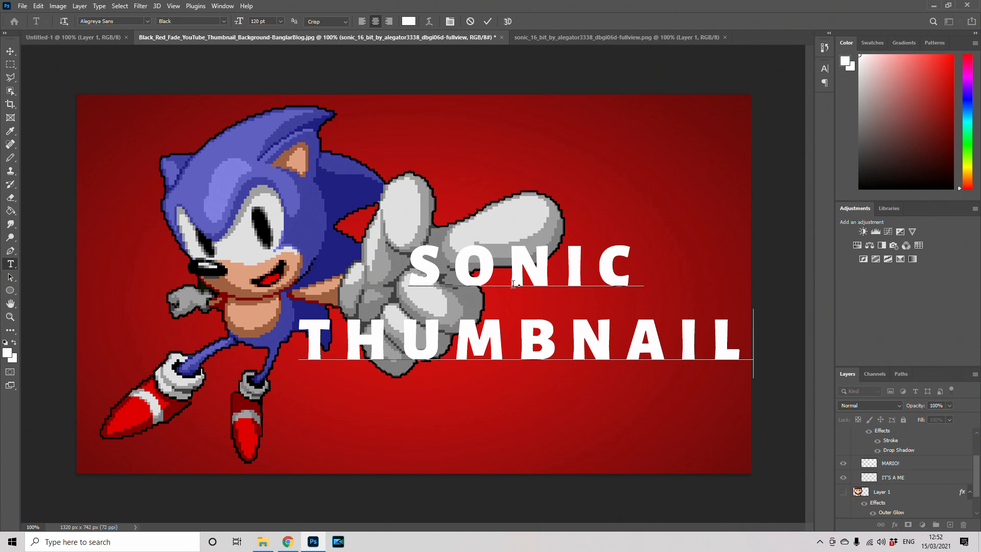
key(ctrl+a)
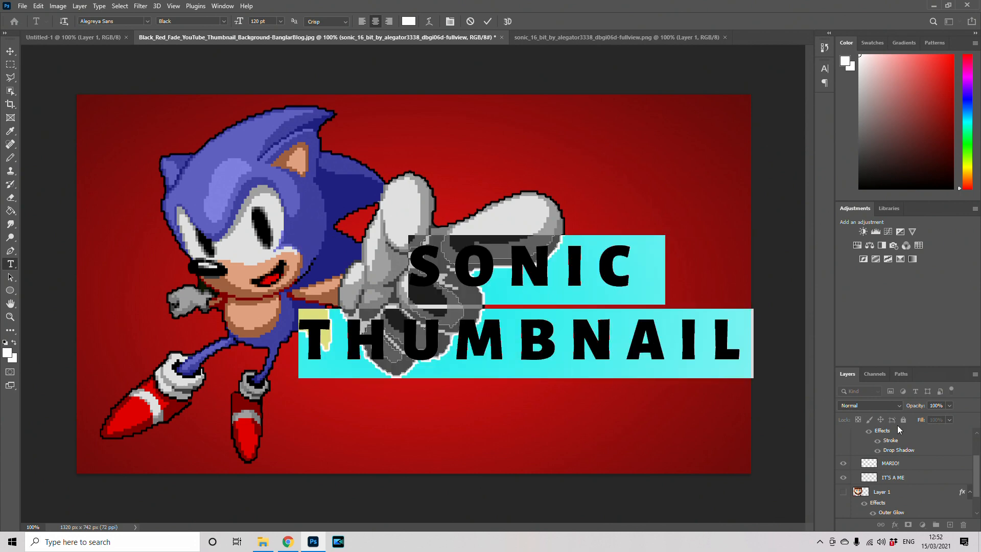
Apply a stroke and drop shadow with the current settings to the "SONIC THUMBNAIL" text and move it down near the canvas's lower edge.
drag(978, 473, 974, 441)
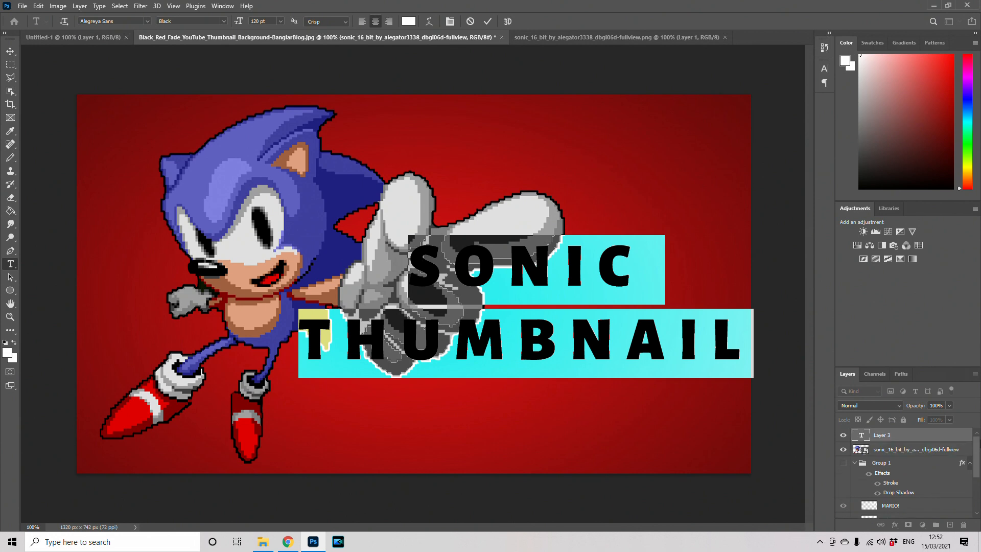
click(945, 438)
right_click(944, 439)
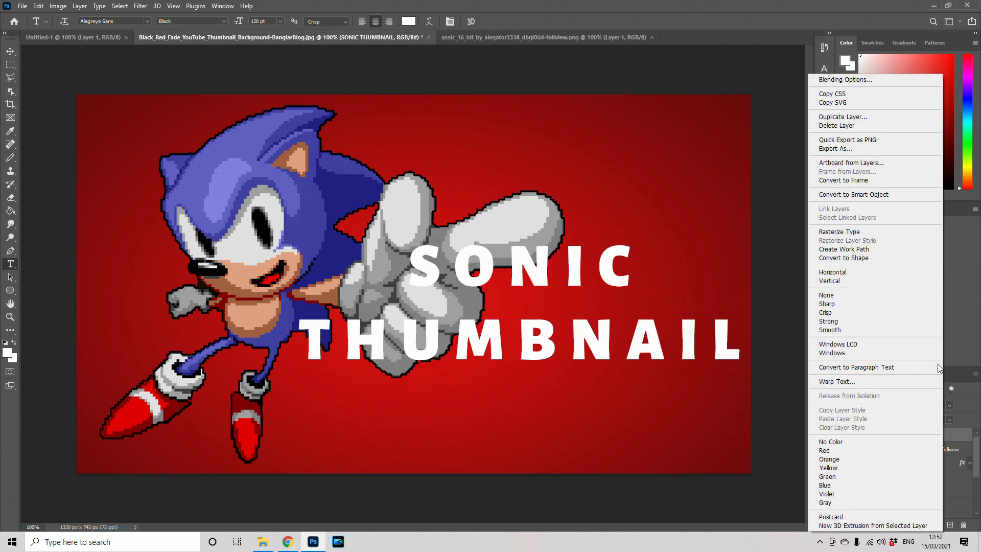
click(889, 79)
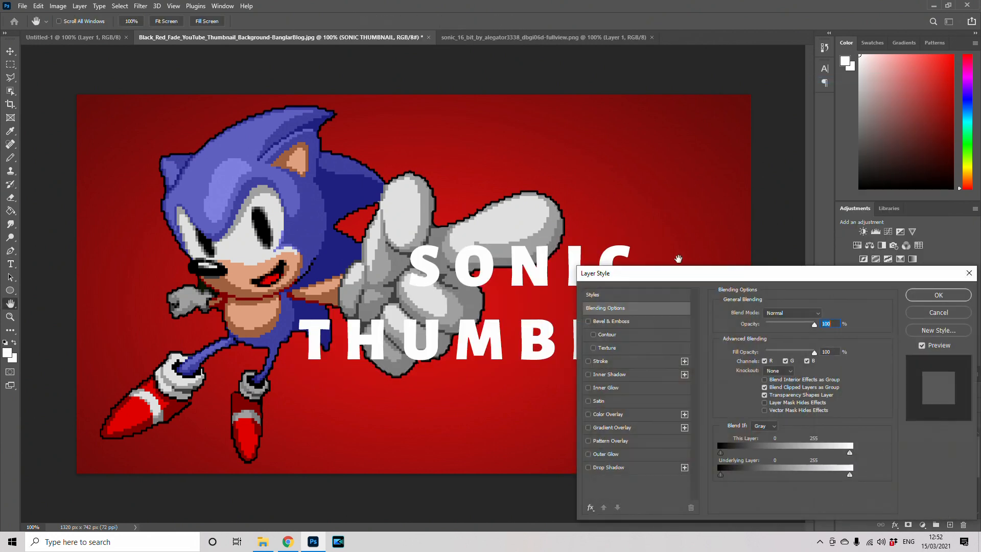
click(613, 361)
click(621, 468)
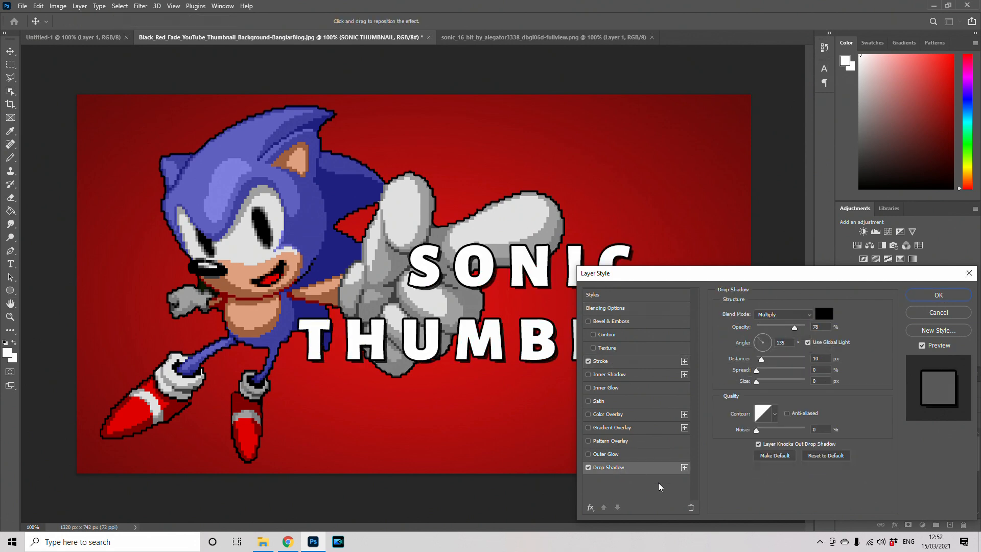
click(938, 295)
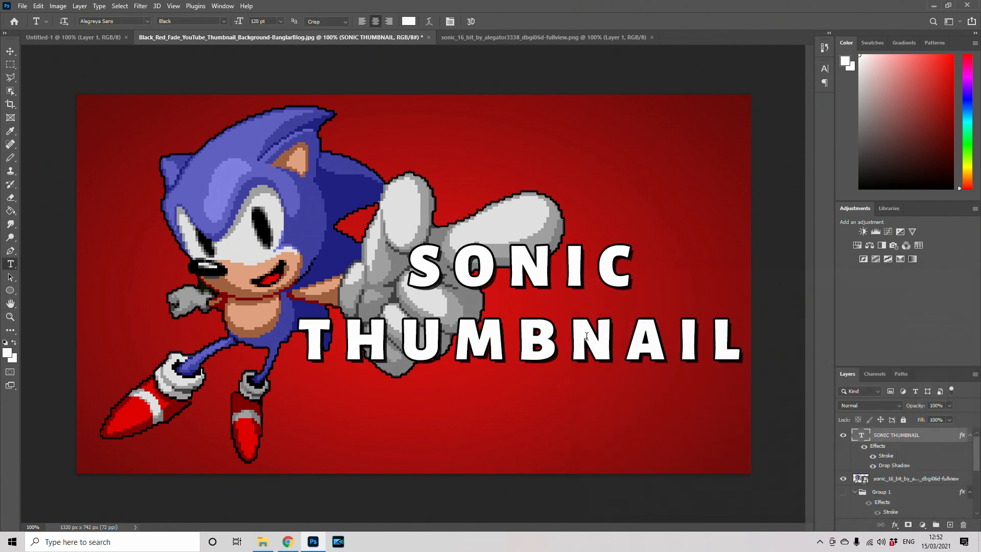
click(11, 51)
drag(530, 360, 532, 428)
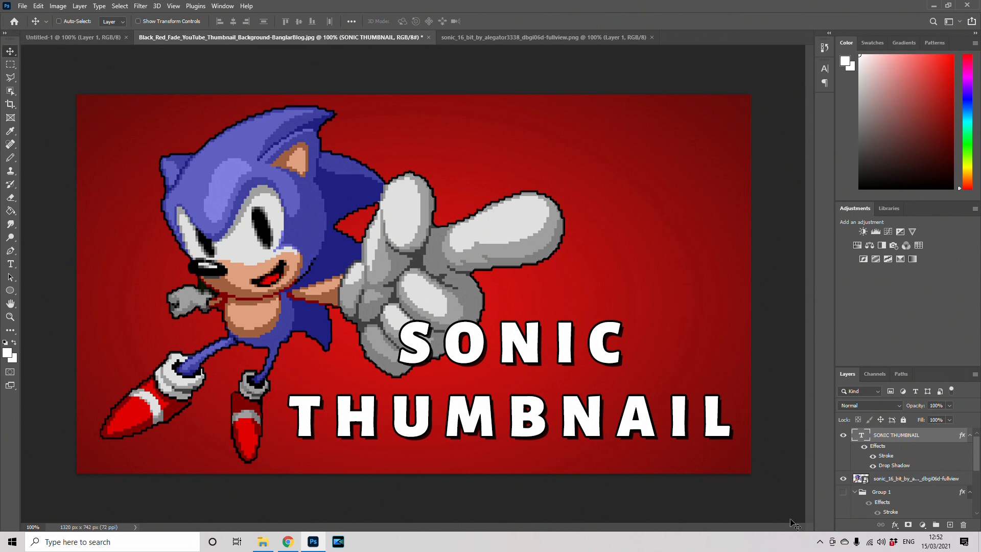
Hide the "SONIC THUMBNAIL" text and Sonic image layers, and close the separate Sonic image document.
click(848, 437)
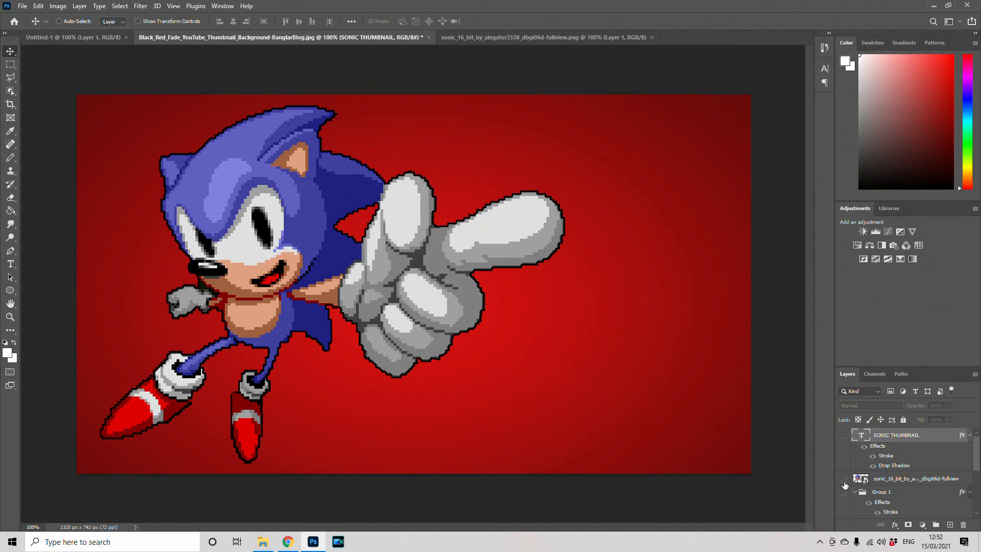
click(844, 479)
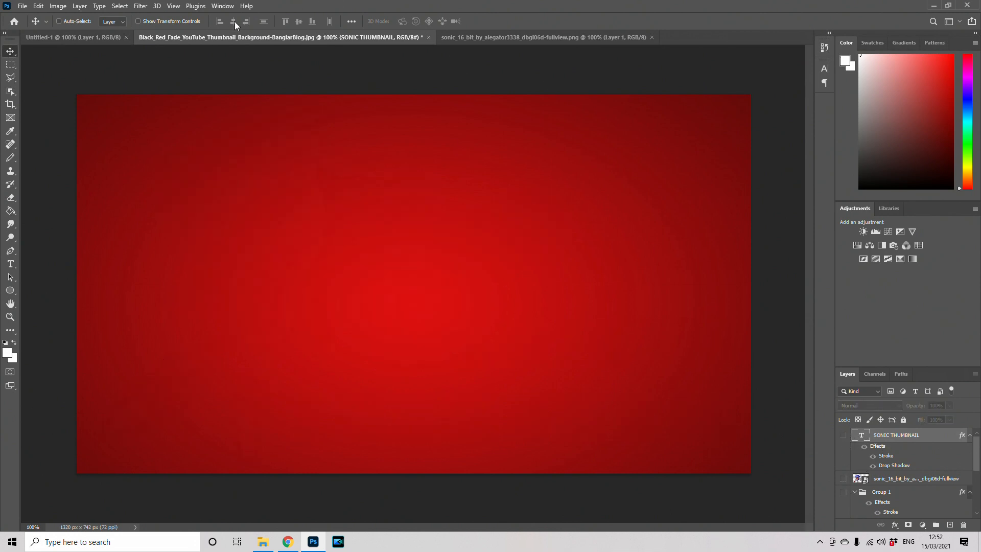
click(647, 36)
click(652, 38)
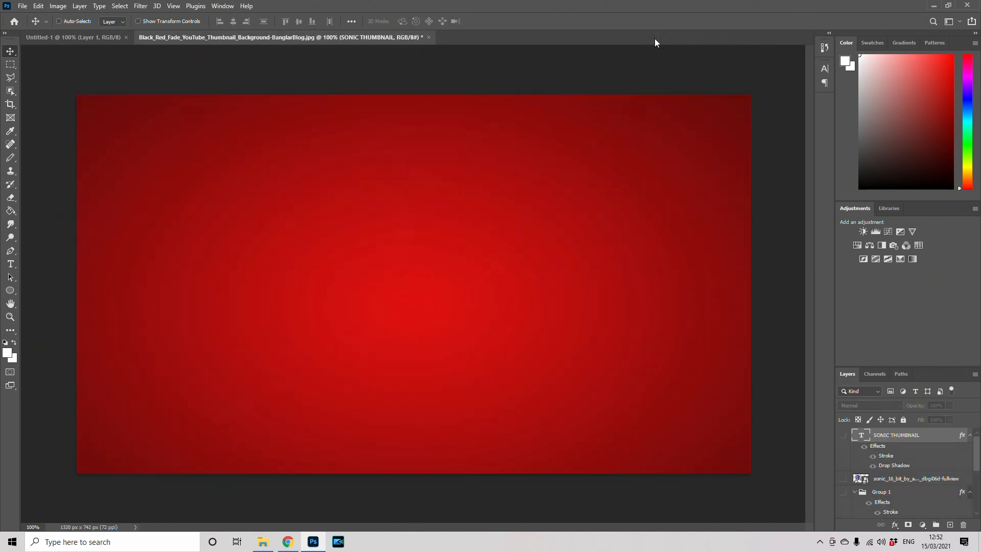
click(263, 542)
drag(250, 106, 637, 37)
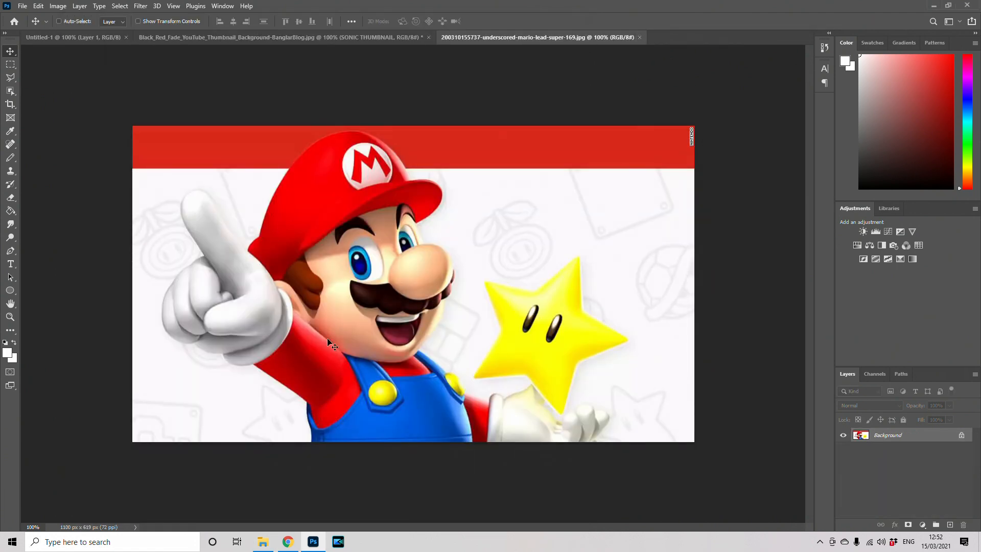
Try the Magic Eraser on the red band and on the white background at both sides of Mario, undoing each erasure.
right_click(10, 198)
click(57, 217)
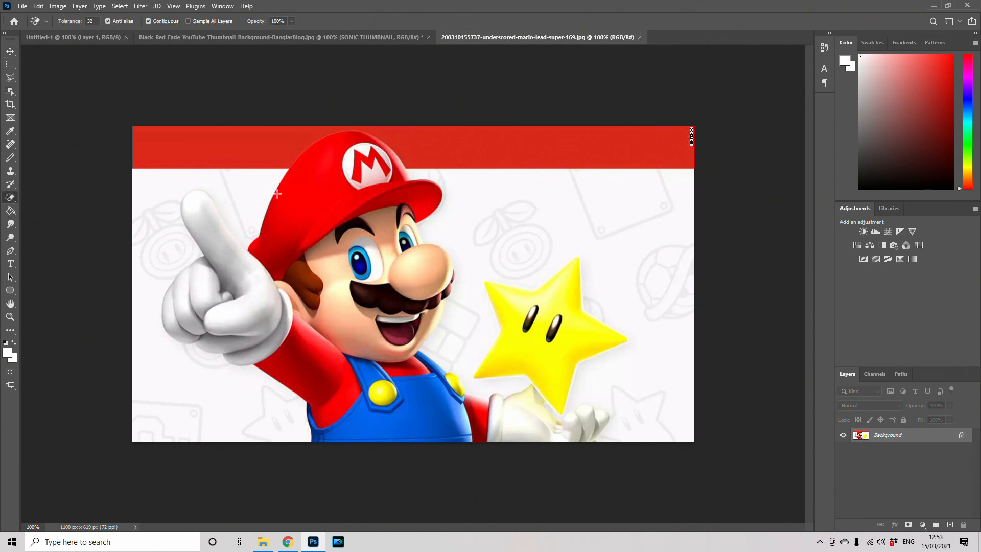
click(495, 147)
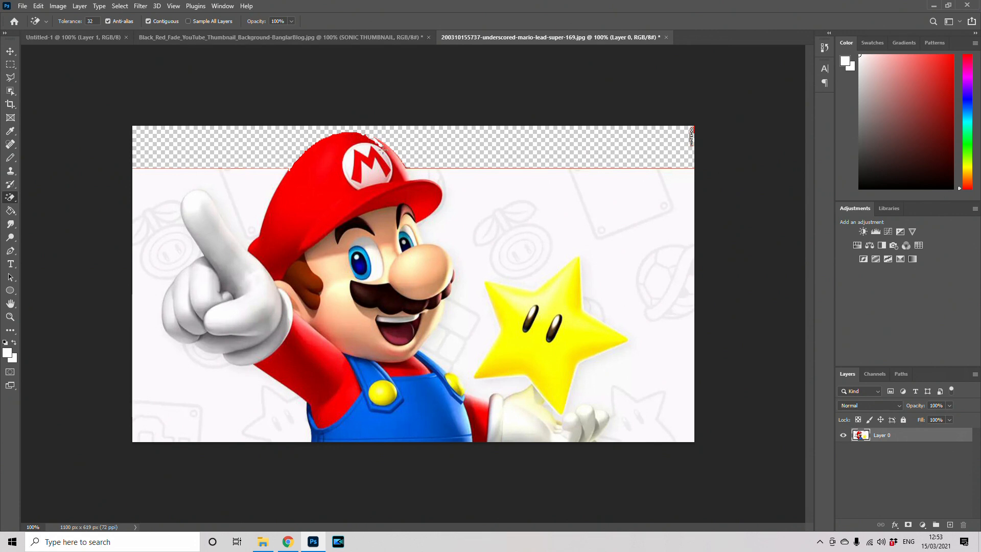
key(ctrl+z)
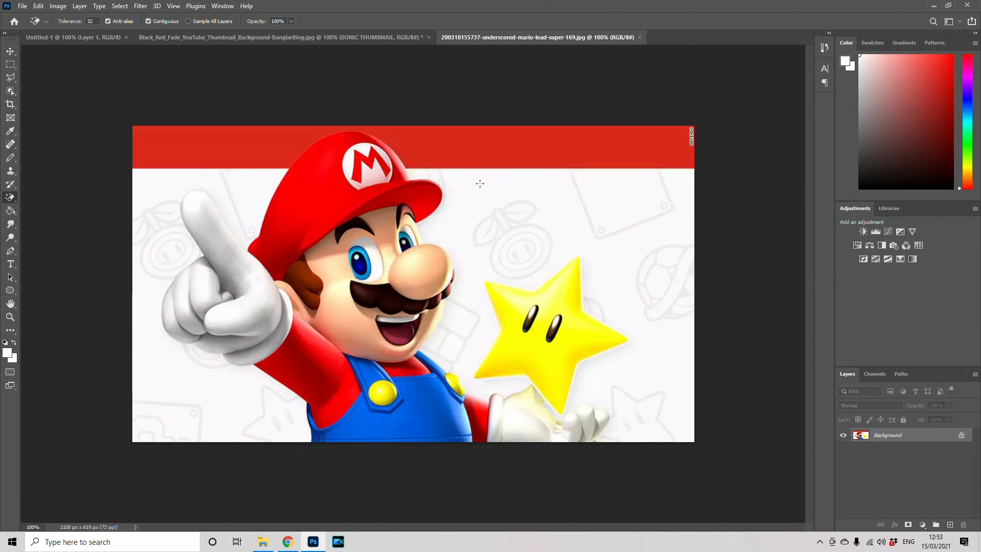
click(643, 390)
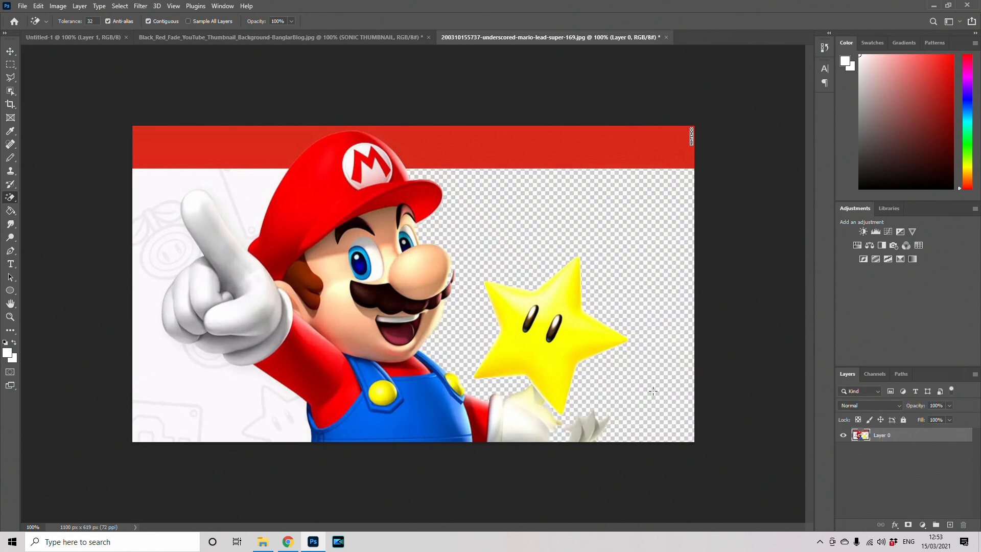
key(ctrl+z)
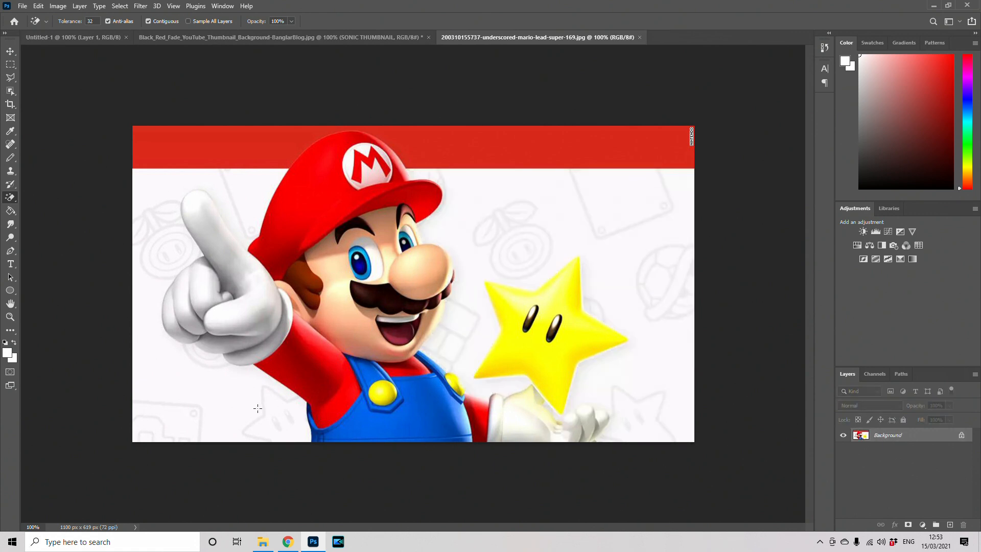
click(245, 413)
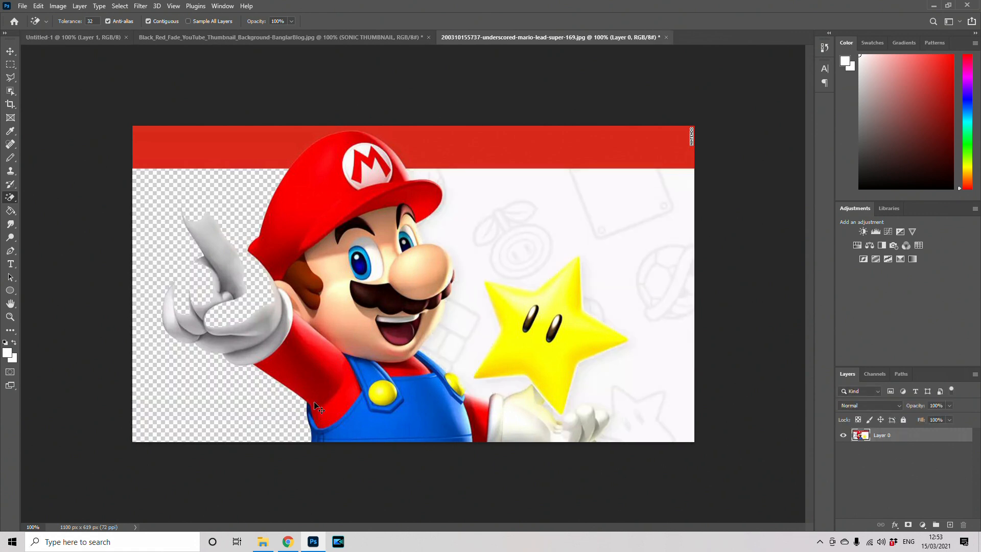
key(ctrl+z)
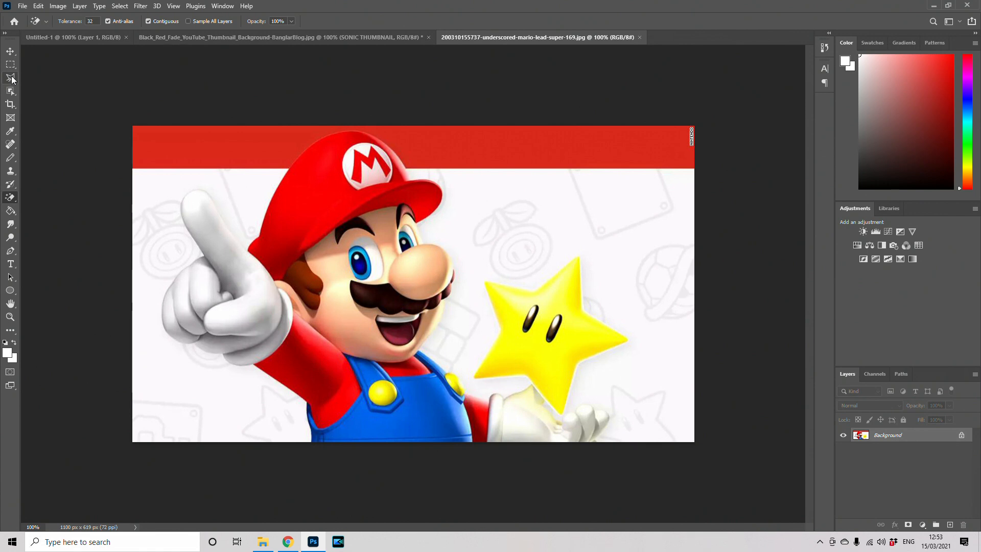
Outline Mario and the star with the Magnetic Lasso, cut them out of the image, and deselect.
click(12, 79)
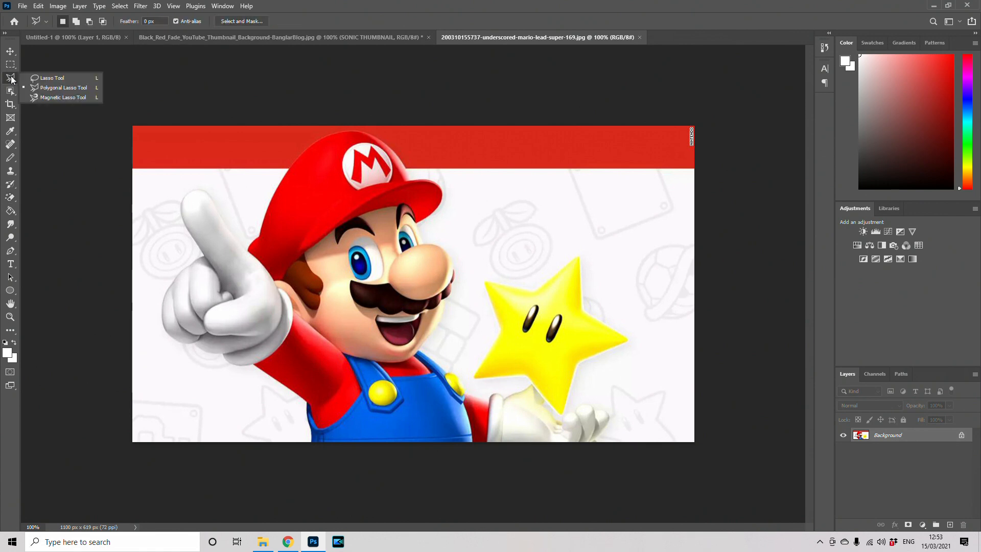
click(58, 99)
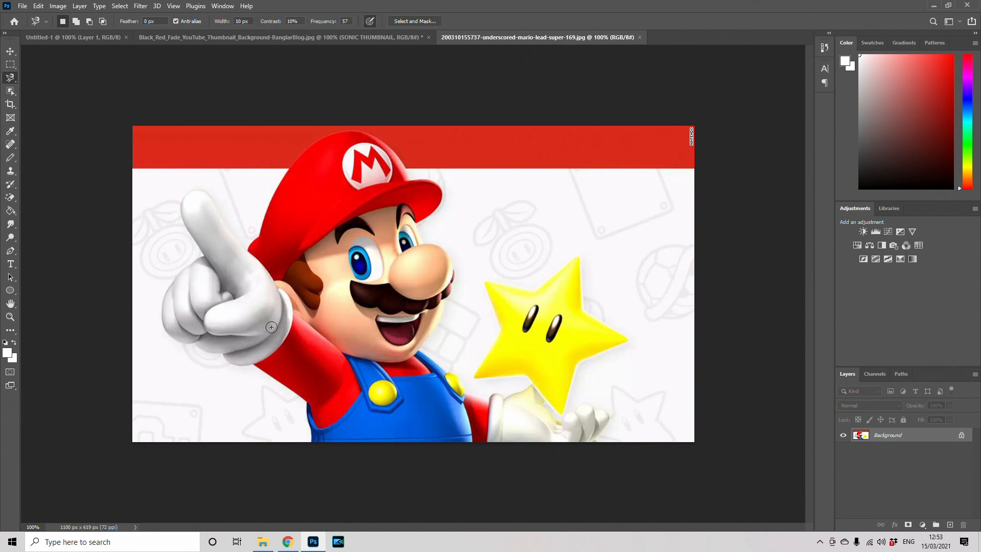
click(310, 440)
key(BackSpace)
key(ctrl+d)
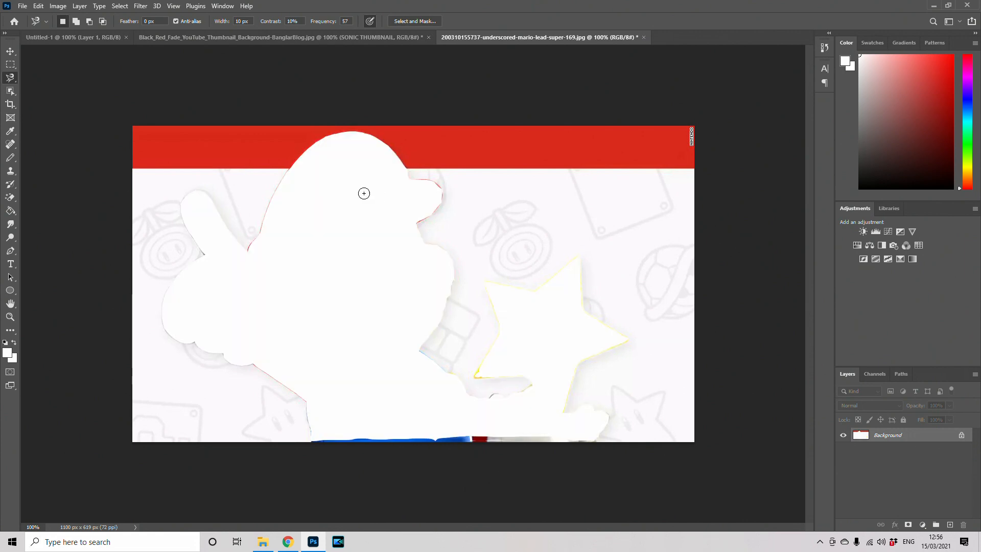
Paste the Mario cutout into the red background document and move it to the canvas's lower left, flush with the lower edge.
click(183, 37)
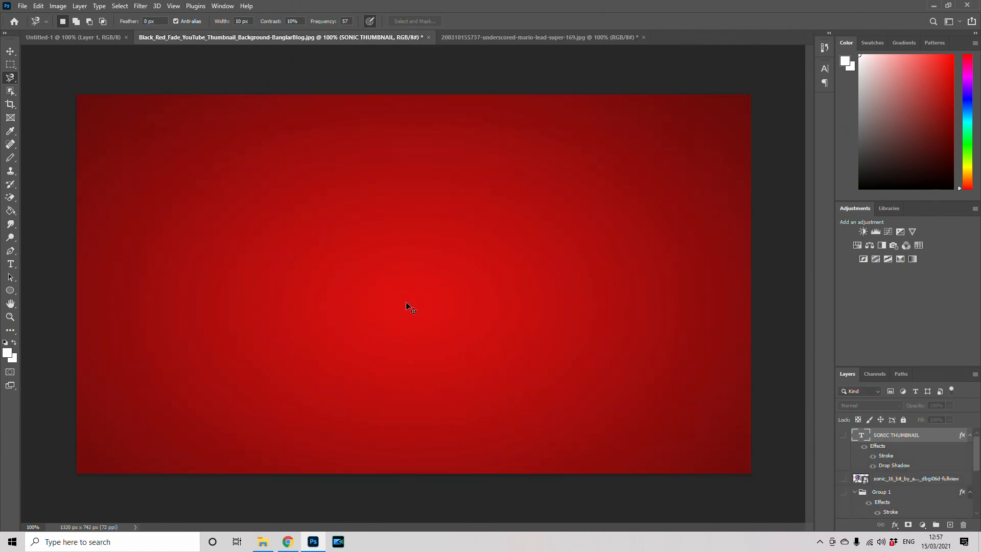
key(ctrl+v)
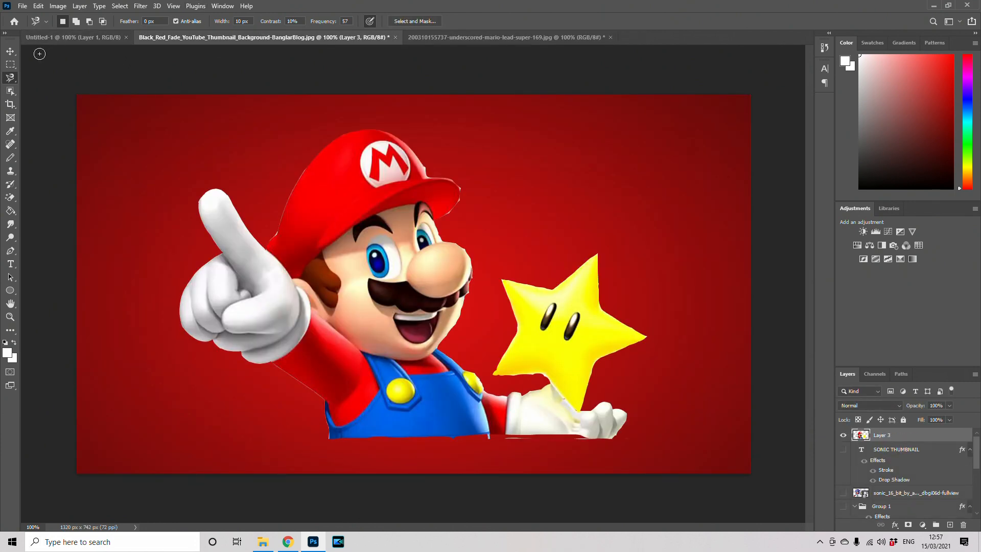
click(10, 51)
drag(432, 275, 352, 320)
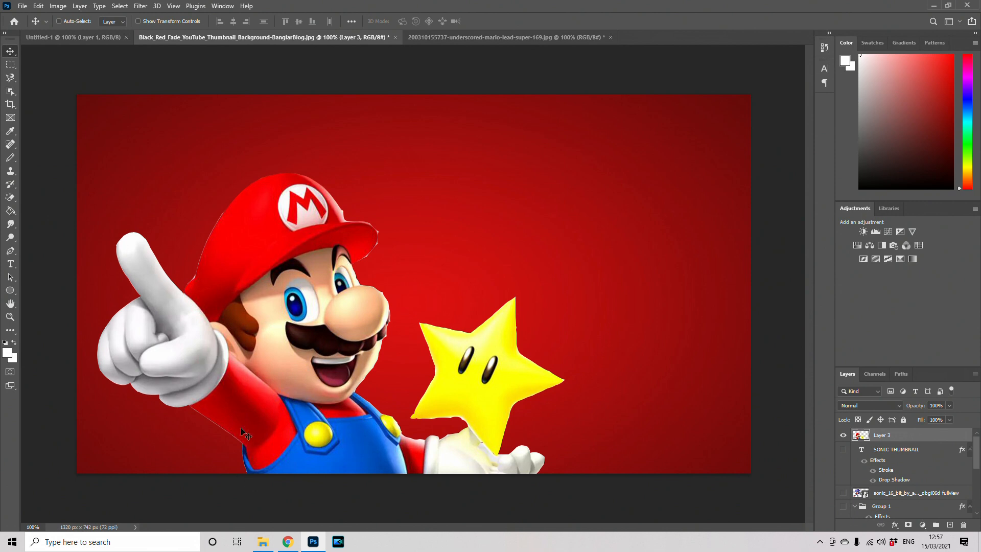
click(11, 77)
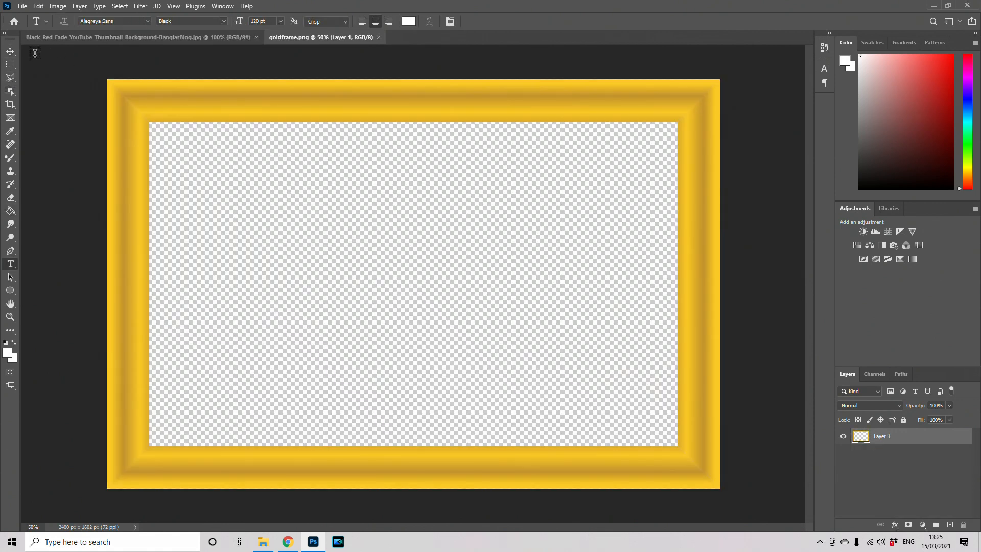
Copy the gold frame from goldframe.png into the red background document as a new layer.
click(11, 53)
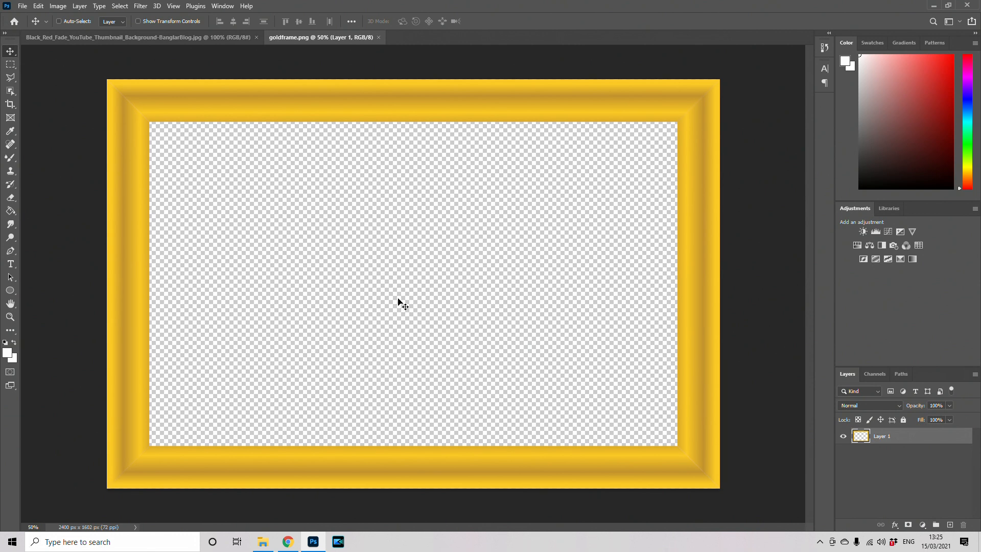
drag(402, 299, 309, 257)
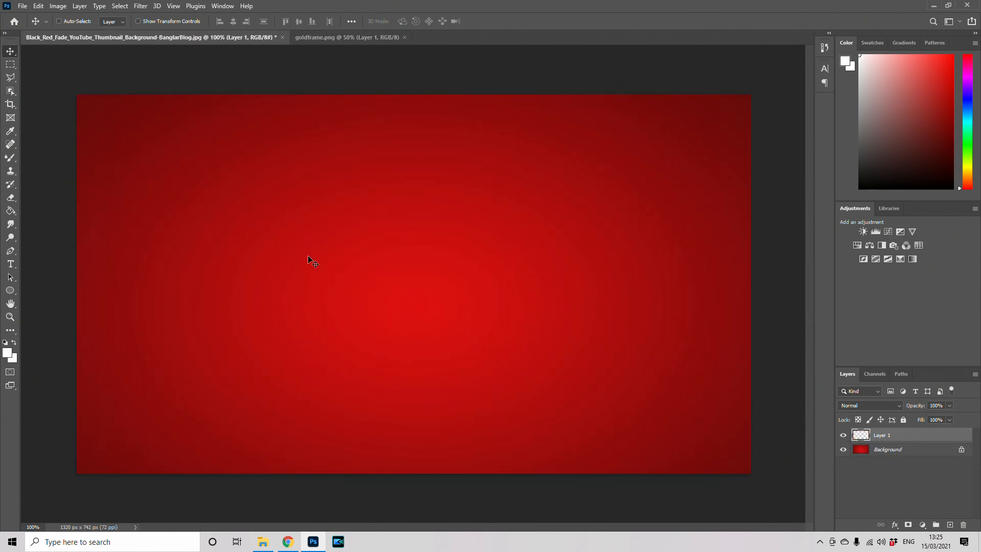
drag(252, 204, 389, 274)
drag(358, 391, 708, 454)
Scale and stretch the gold frame so it borders all four edges of the red canvas evenly.
key(ctrl+t)
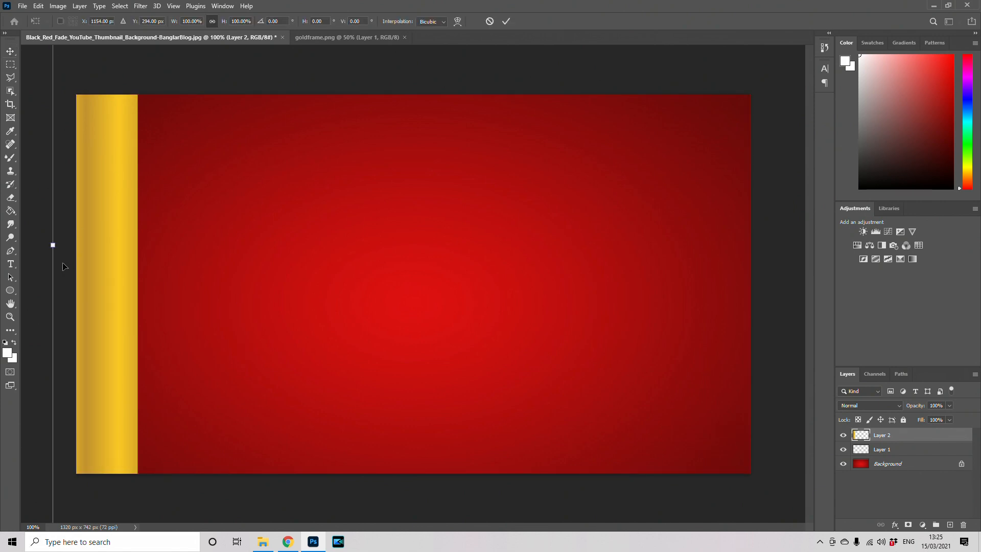
drag(54, 245, 646, 244)
drag(718, 267, 170, 278)
drag(708, 51, 784, 67)
drag(78, 470, 44, 494)
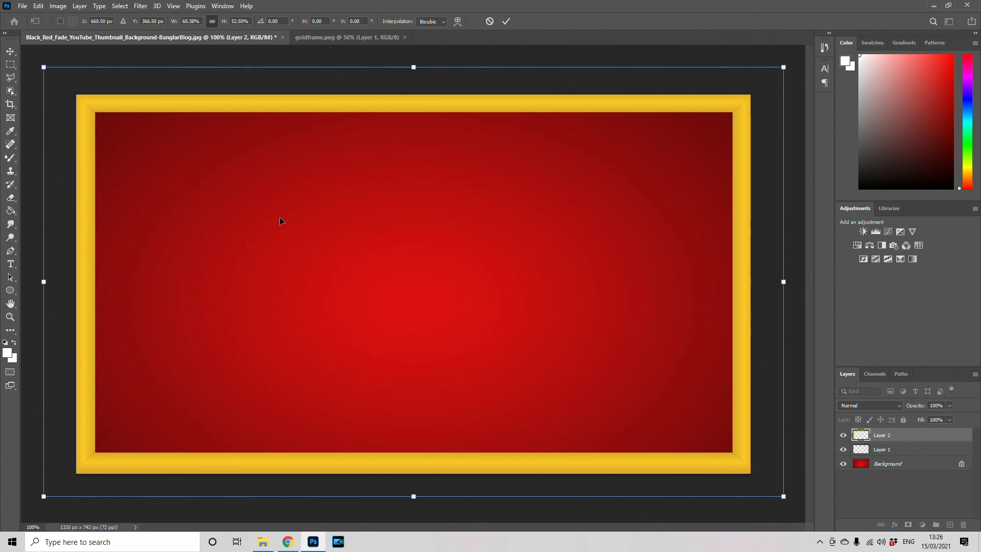
drag(417, 62, 418, 64)
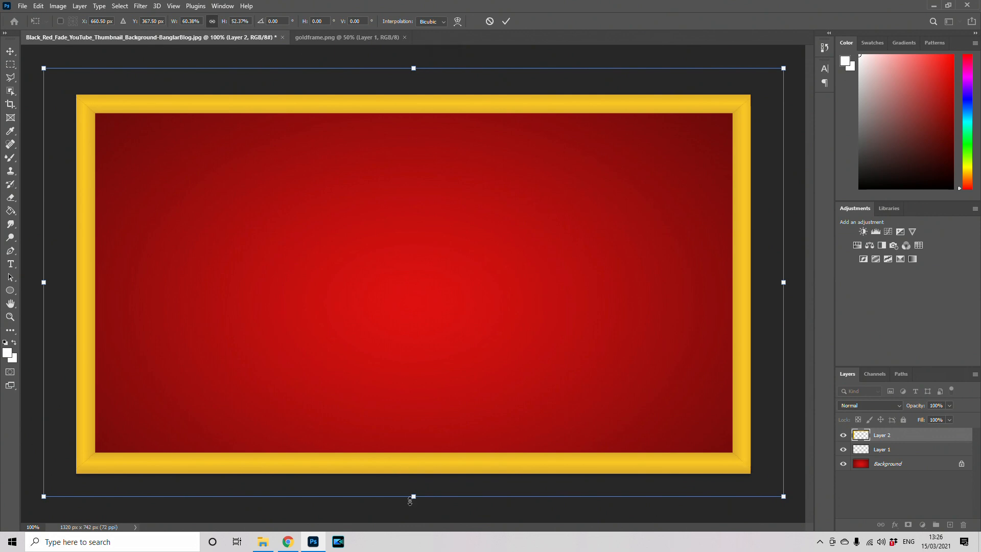
drag(417, 500, 417, 503)
key(Return)
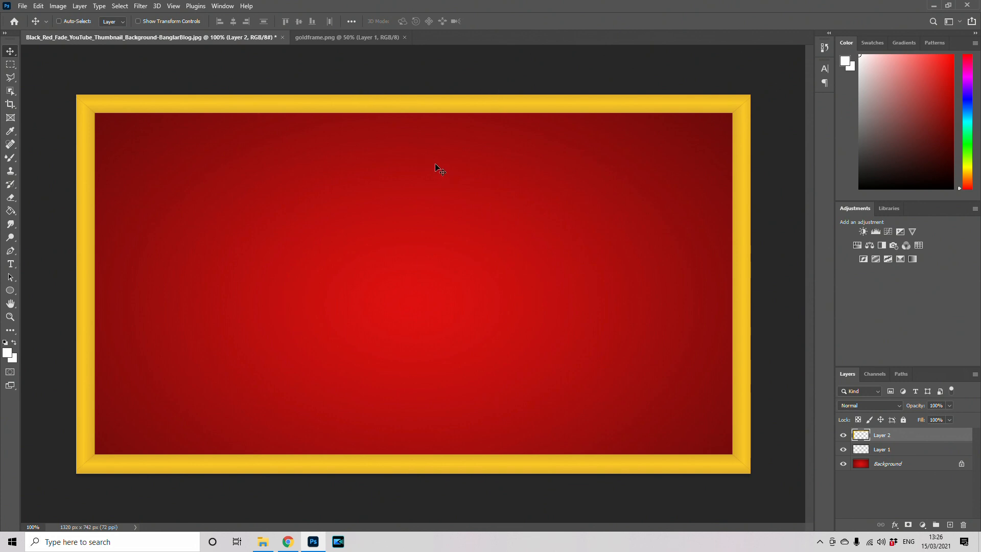
Open the Bowser PNG from the THUMBNAIL folder, place it over the right side of the framed background, and shrink it to about 99%.
click(261, 546)
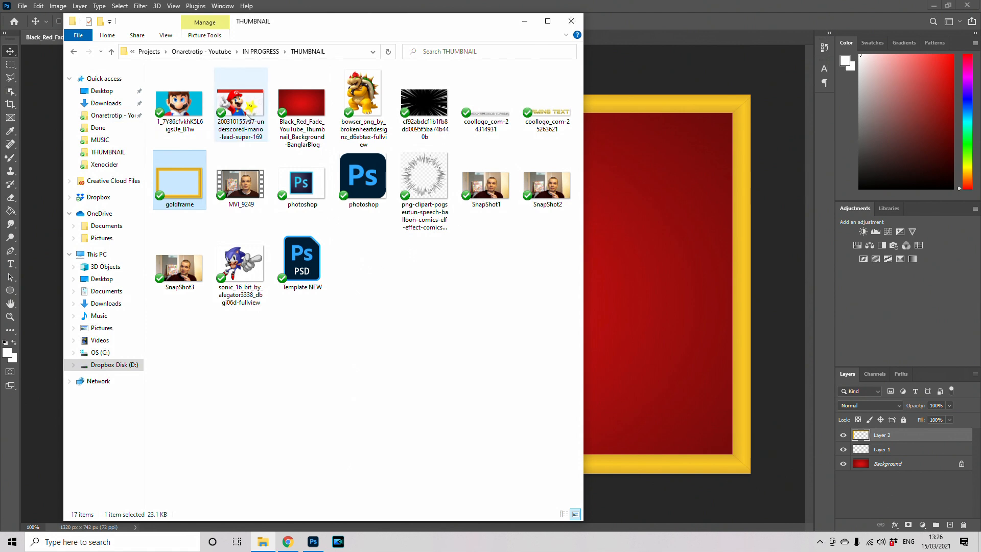
drag(360, 100, 666, 40)
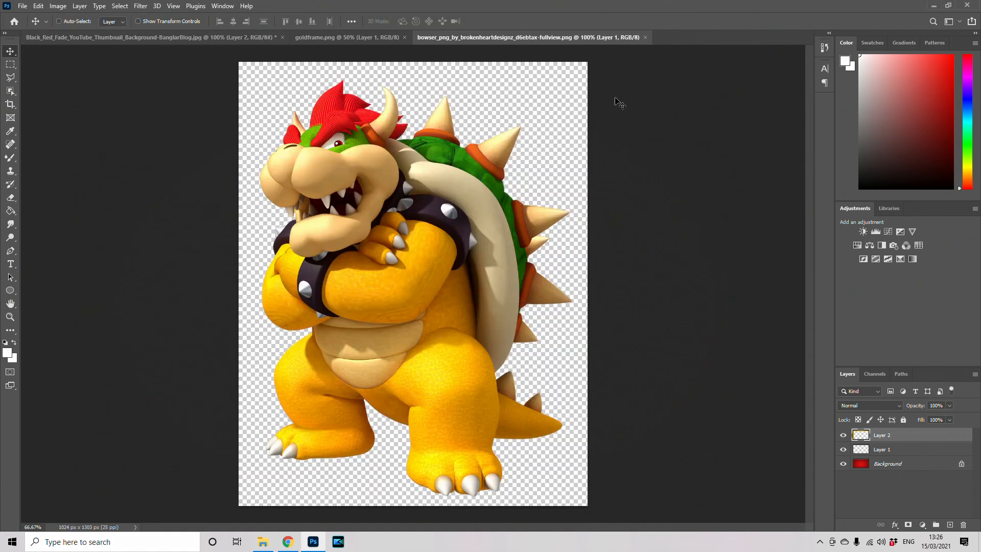
drag(469, 278, 571, 410)
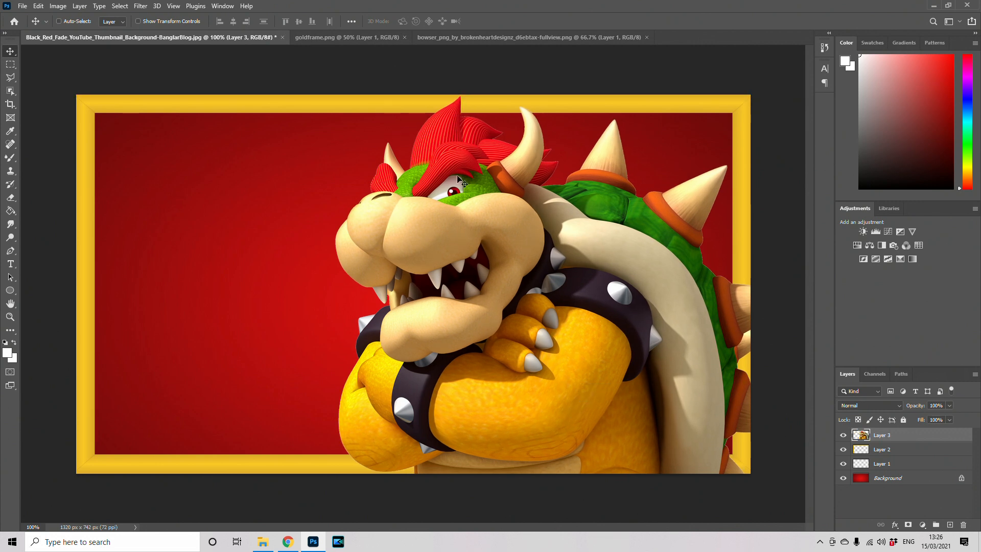
key(ctrl+t)
drag(331, 93, 333, 96)
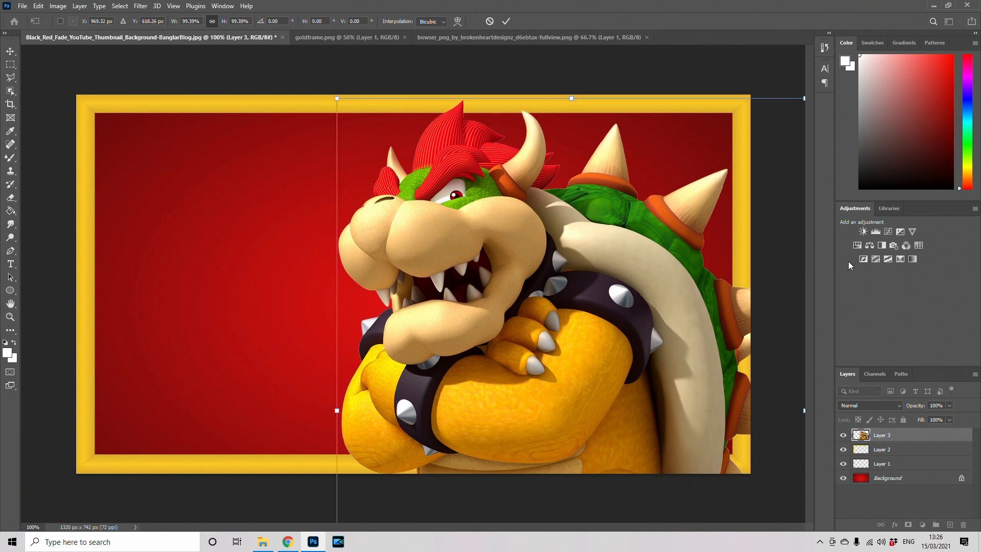
key(Return)
Add a drop shadow to the Bowser layer and slightly increase the shadow's distance.
right_click(895, 438)
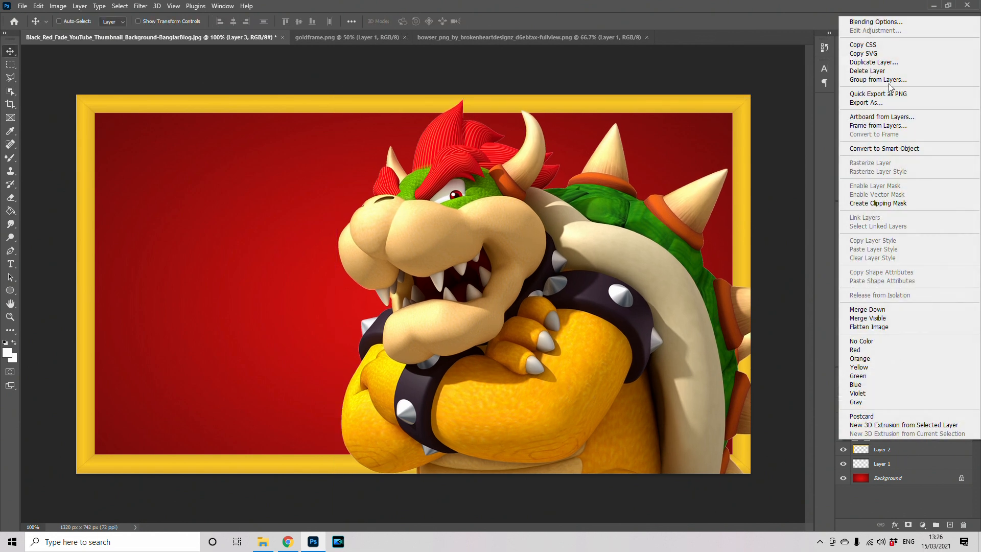
click(888, 23)
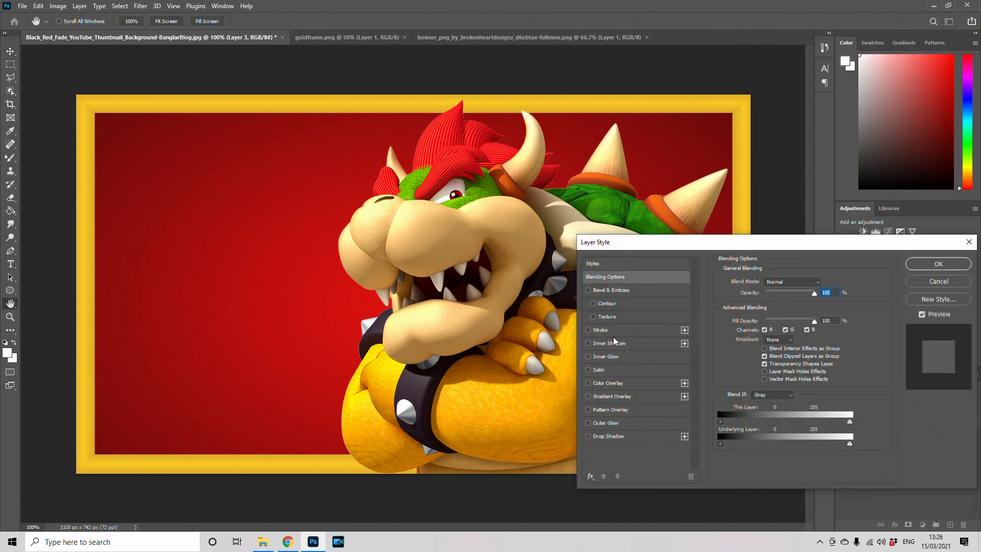
click(607, 440)
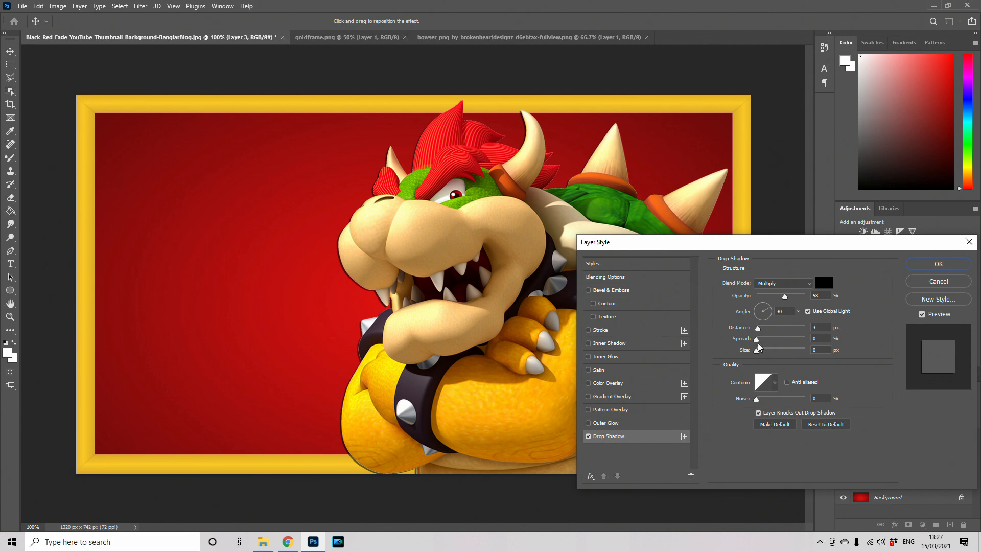
drag(758, 331, 760, 329)
click(939, 264)
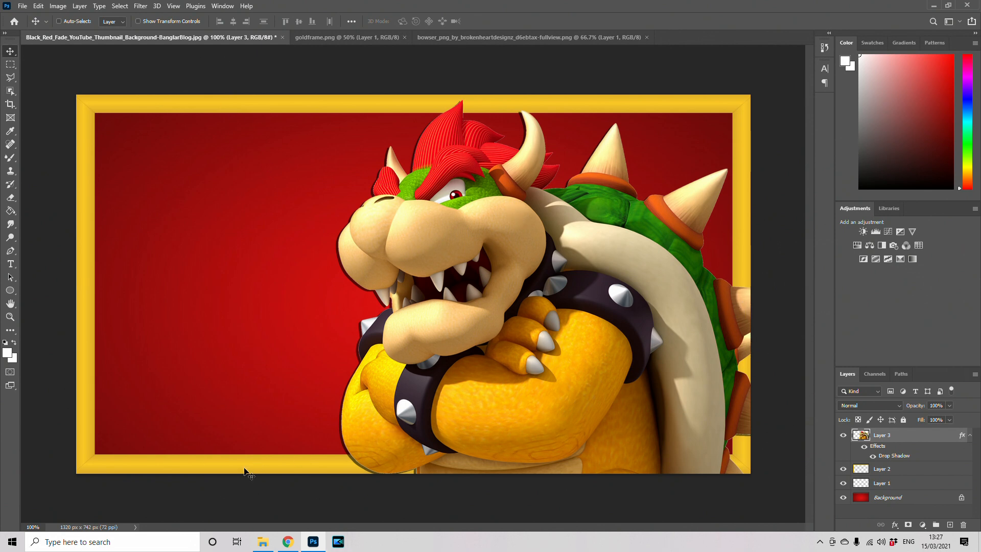
Open the speech-balloon comics burst PNG from the THUMBNAIL folder as a separate document.
click(264, 542)
drag(424, 179, 714, 42)
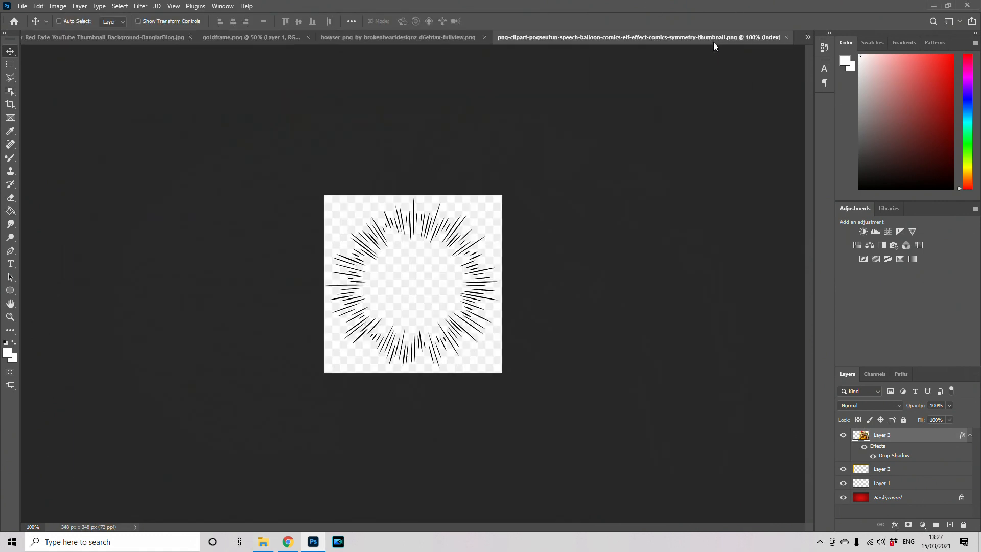
Try to erase the centre of the burst image with the Magic Eraser.
click(12, 201)
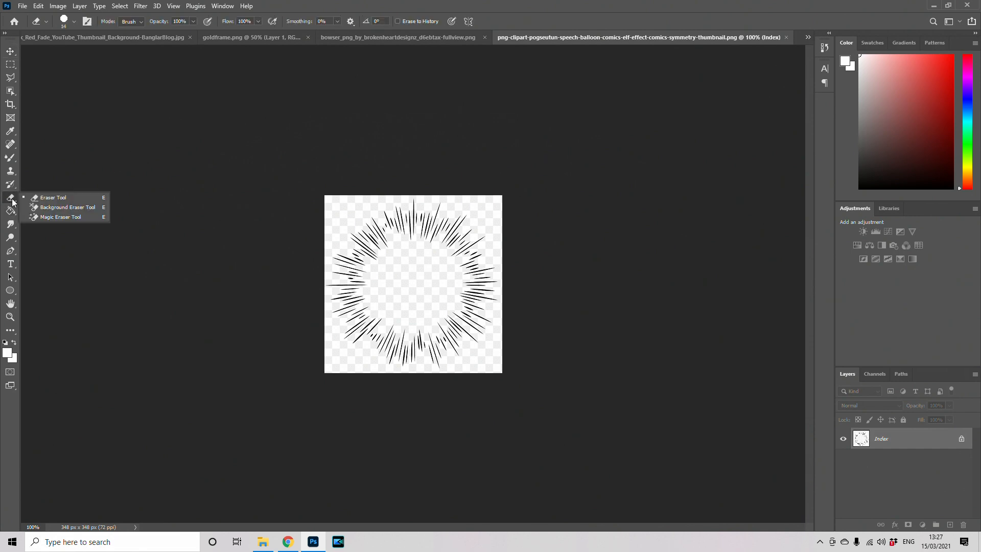
click(54, 219)
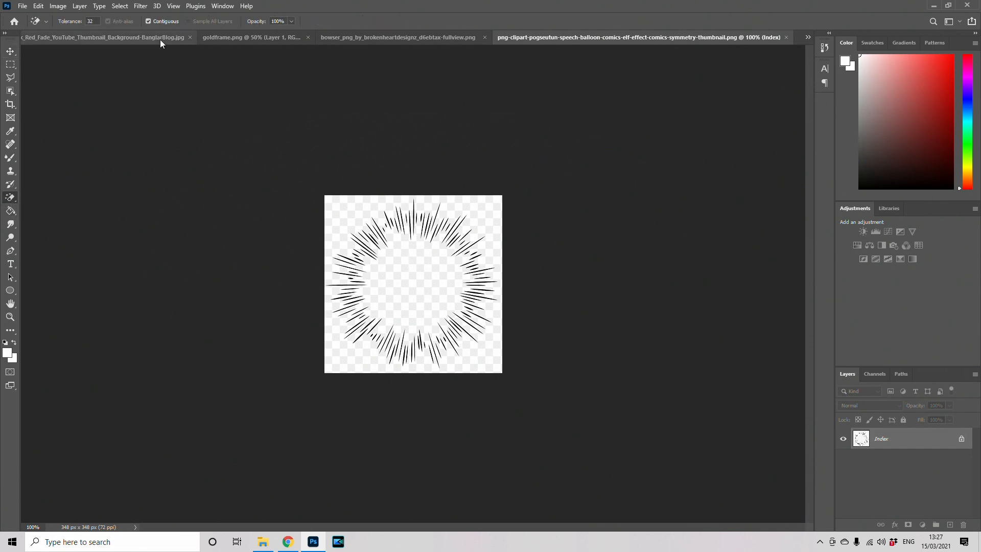
click(411, 284)
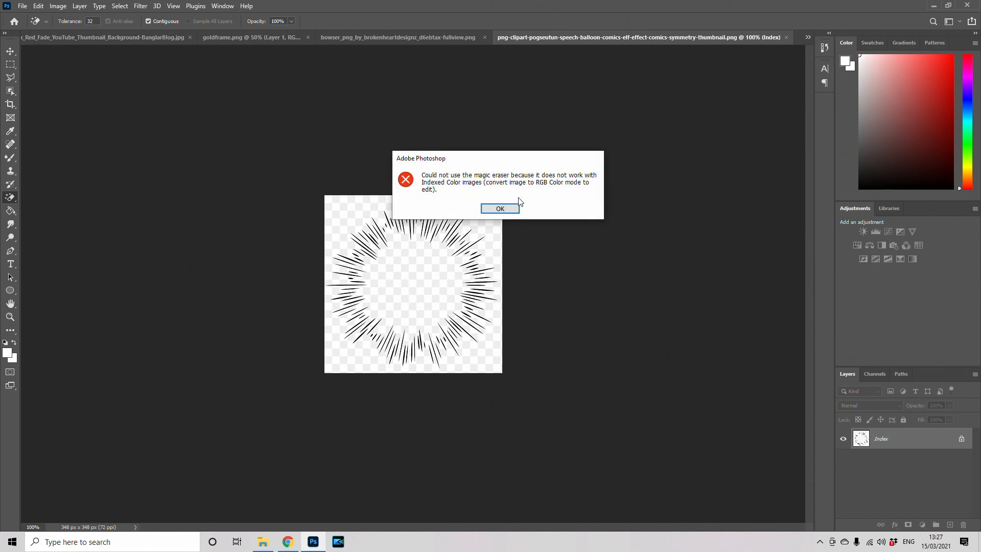
click(500, 209)
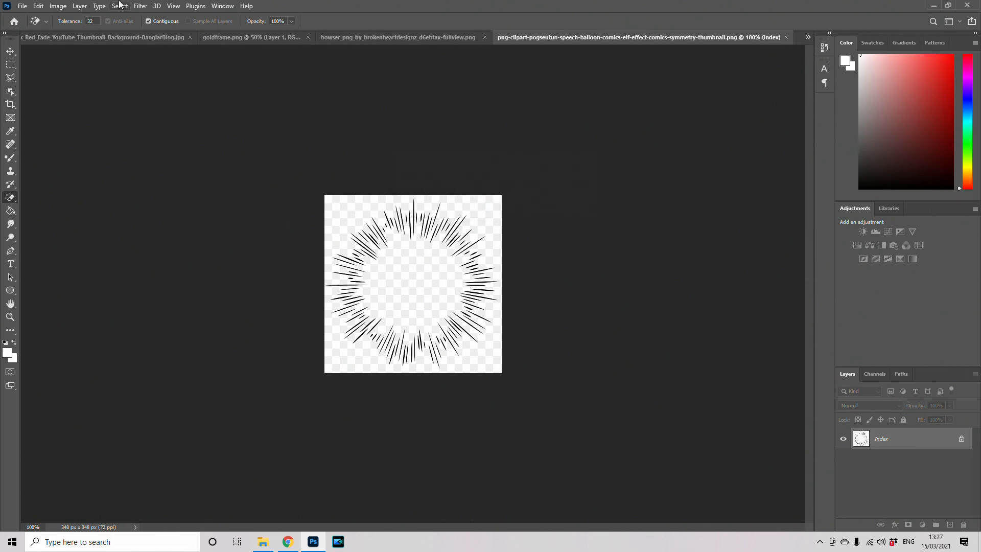
Convert the comics burst image to RGB Color and erase its centre and background with the Magic Eraser.
click(58, 6)
mouse_move(69, 17)
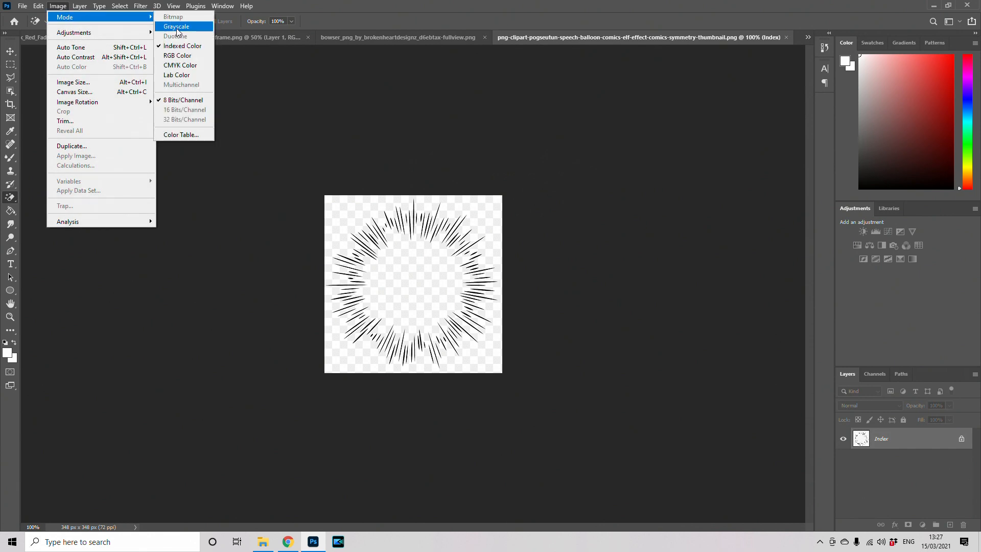
click(192, 60)
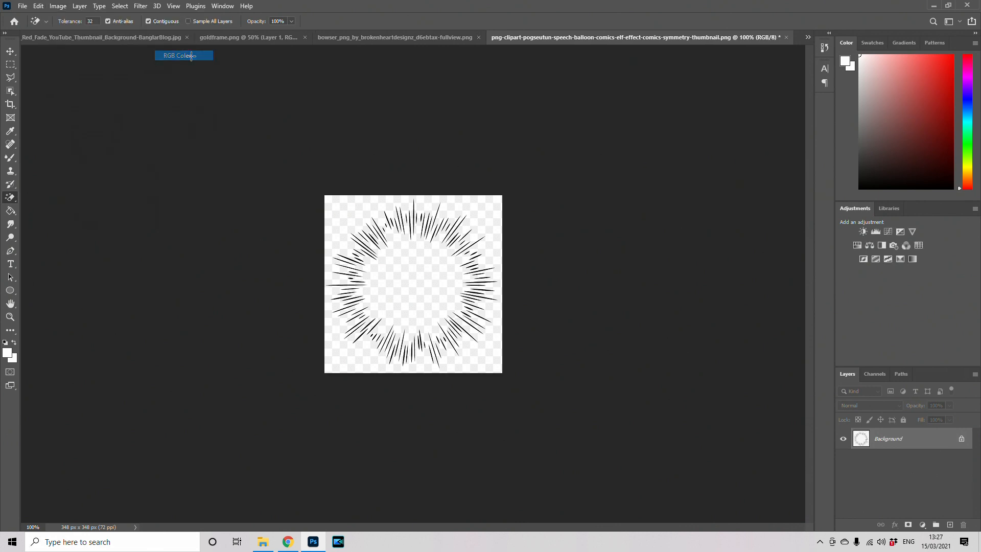
click(412, 296)
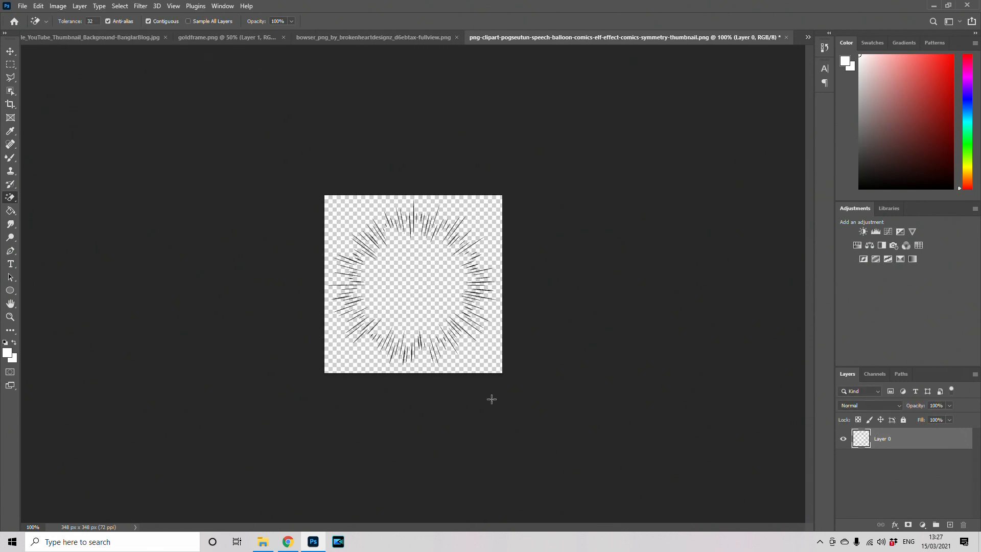
Move the burst into the red Bowser thumbnail, place it on the empty area beside Bowser, and hide its layer.
click(10, 51)
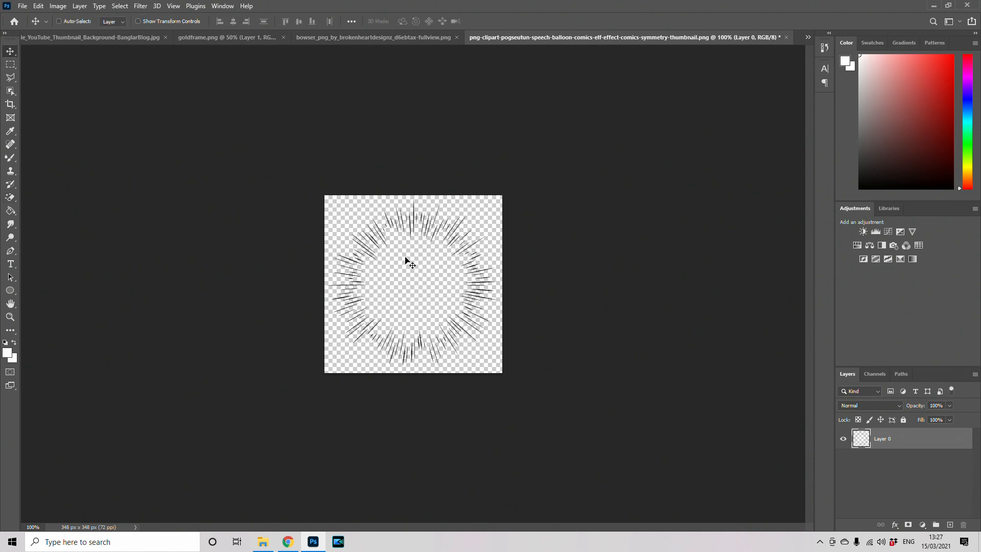
drag(411, 263, 195, 39)
drag(111, 39, 229, 284)
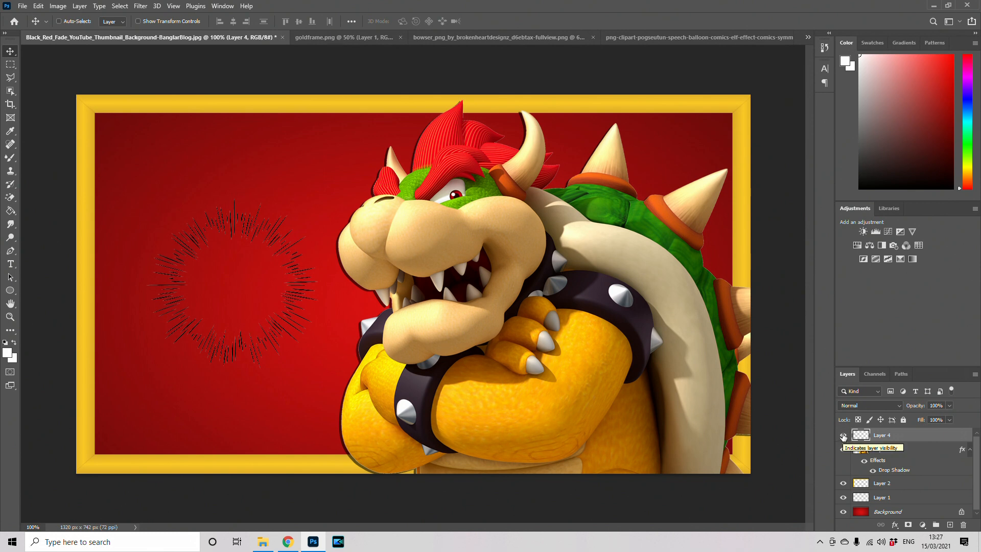
click(843, 436)
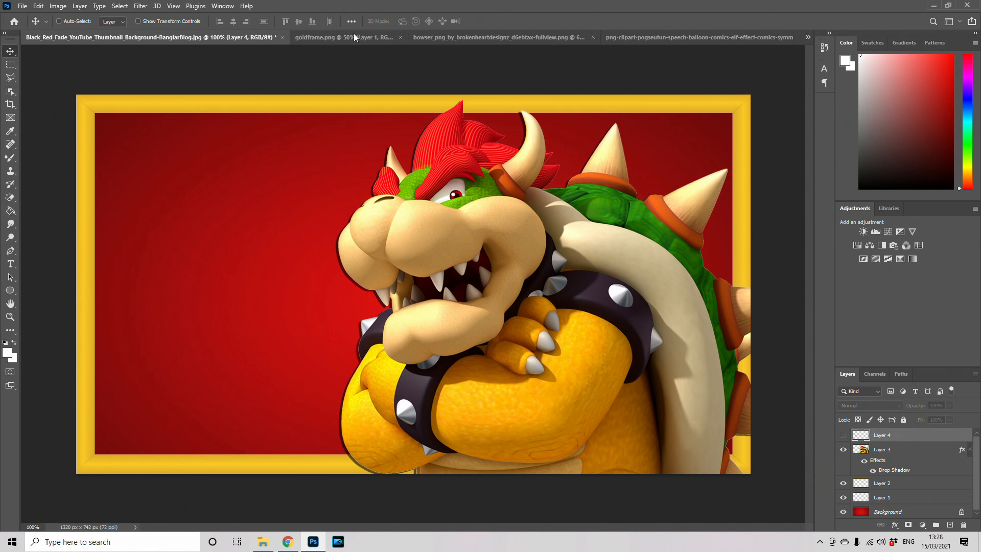
Add the white text "ADD YOUR TEXT HERE" with one word per line and position it in the empty area beside Bowser.
click(10, 264)
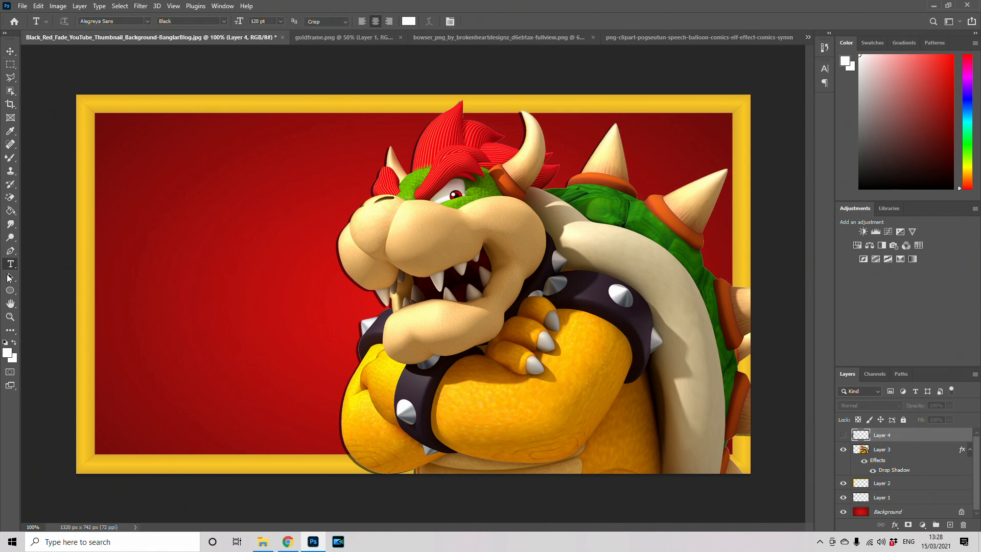
click(163, 232)
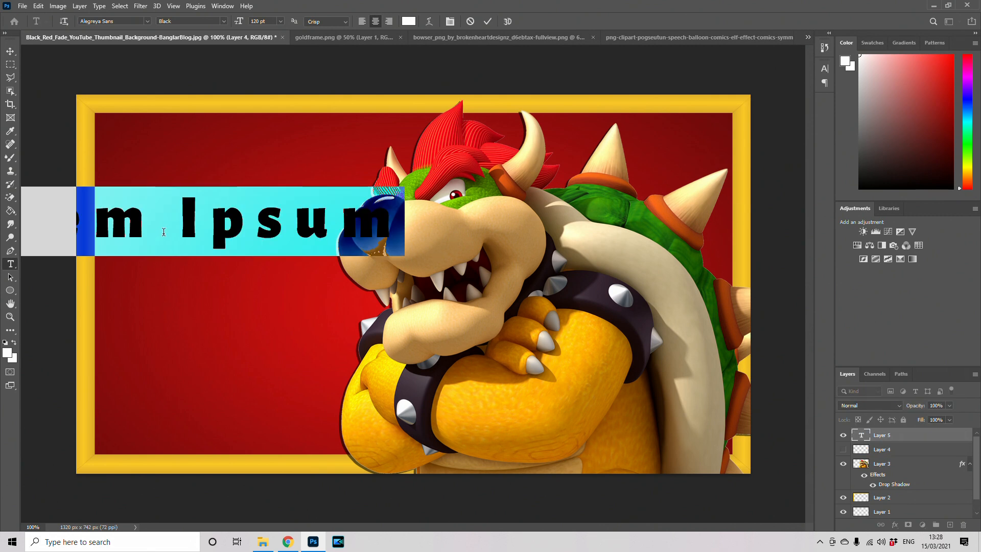
text(ADD )
text(YT)
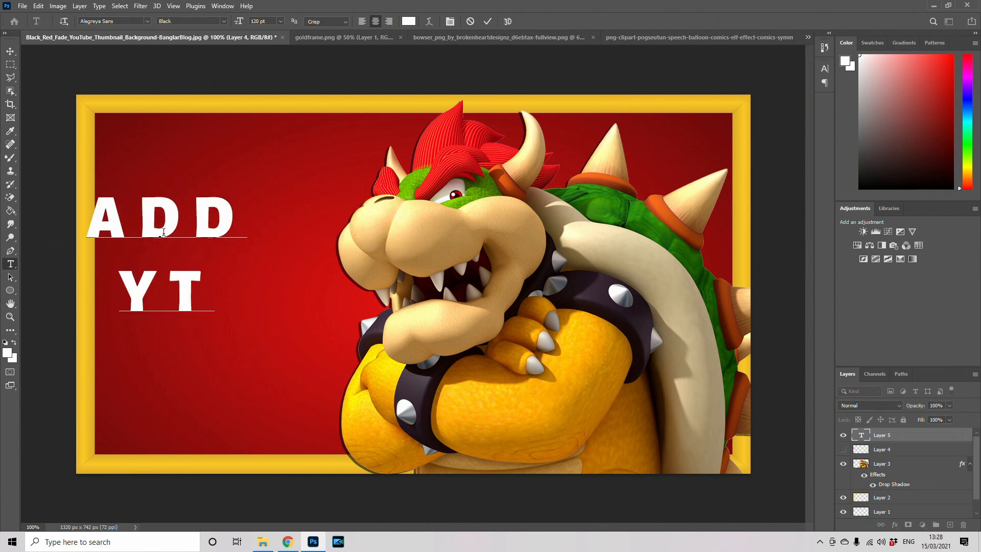
key(BackSpace)
text(OU)
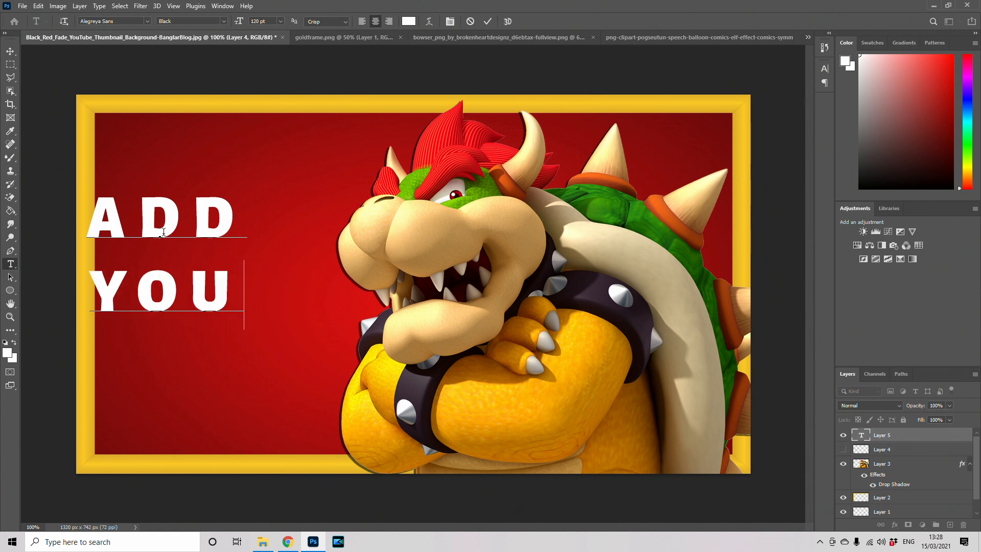
text(R TEX)
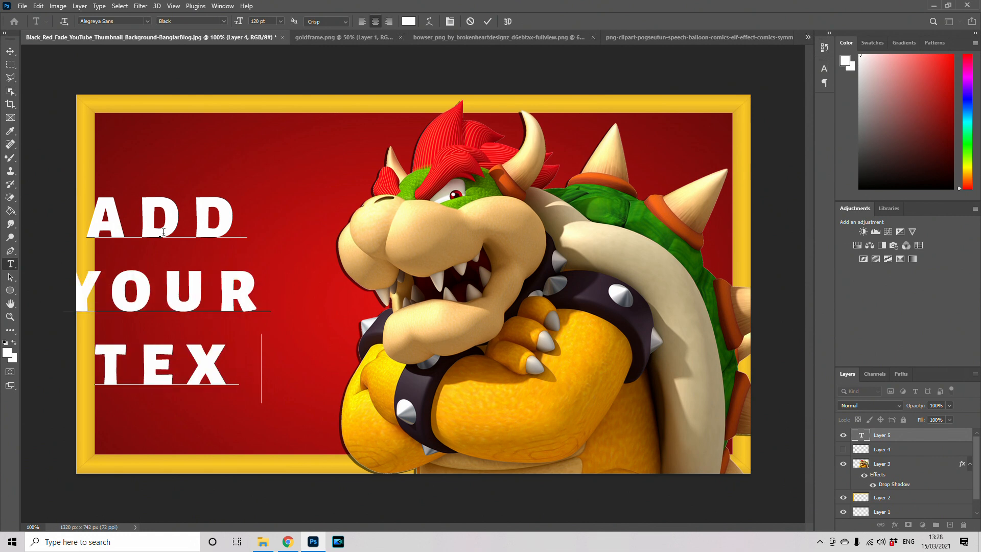
text(T HERE)
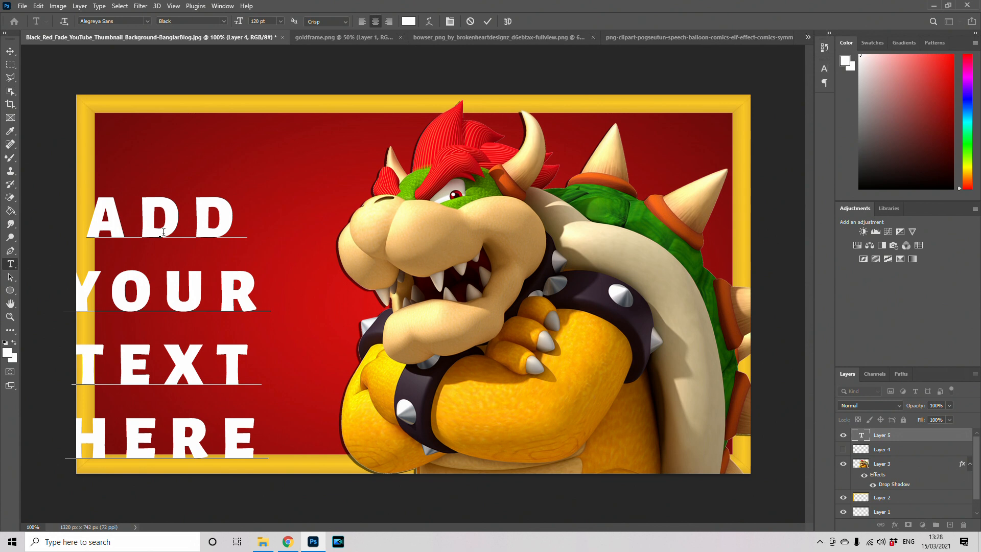
click(10, 51)
drag(175, 301, 233, 262)
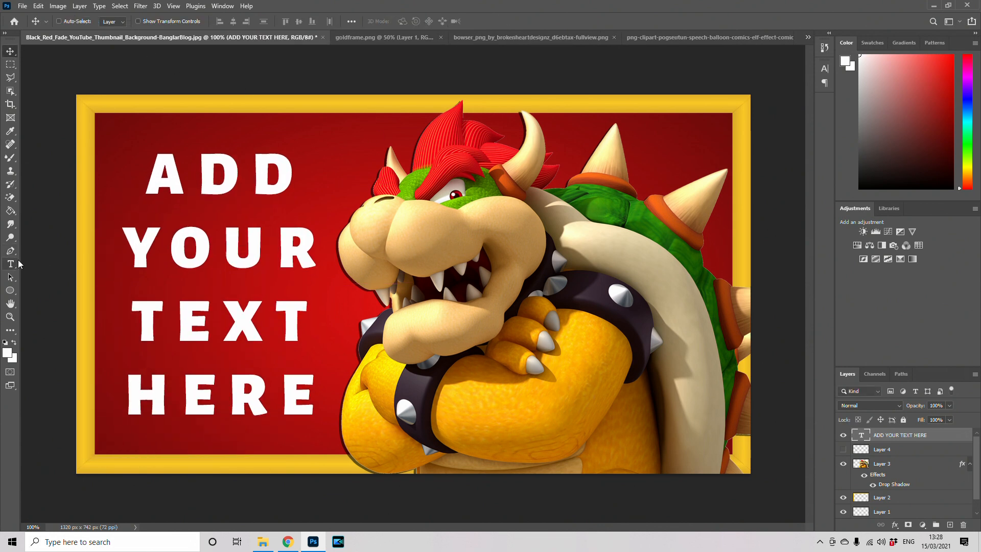
Add a black (000000) outside stroke of 4 px to the "ADD YOUR TEXT HERE" text layer.
click(10, 264)
right_click(907, 436)
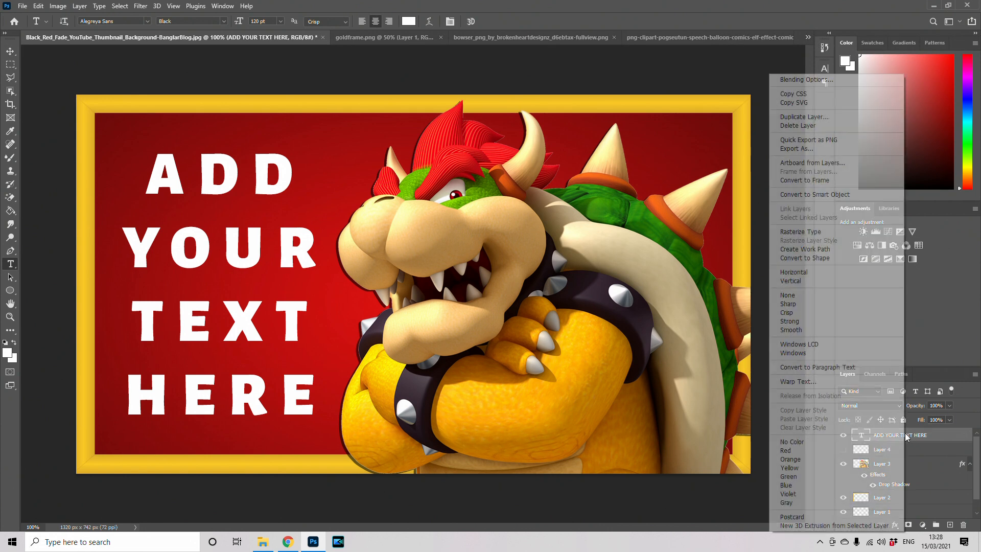
click(777, 83)
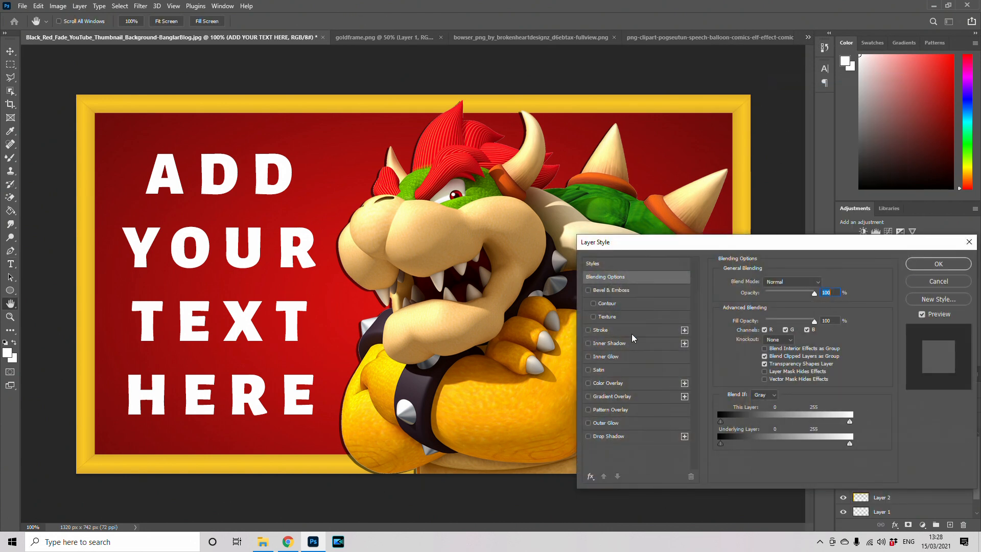
click(626, 332)
click(743, 356)
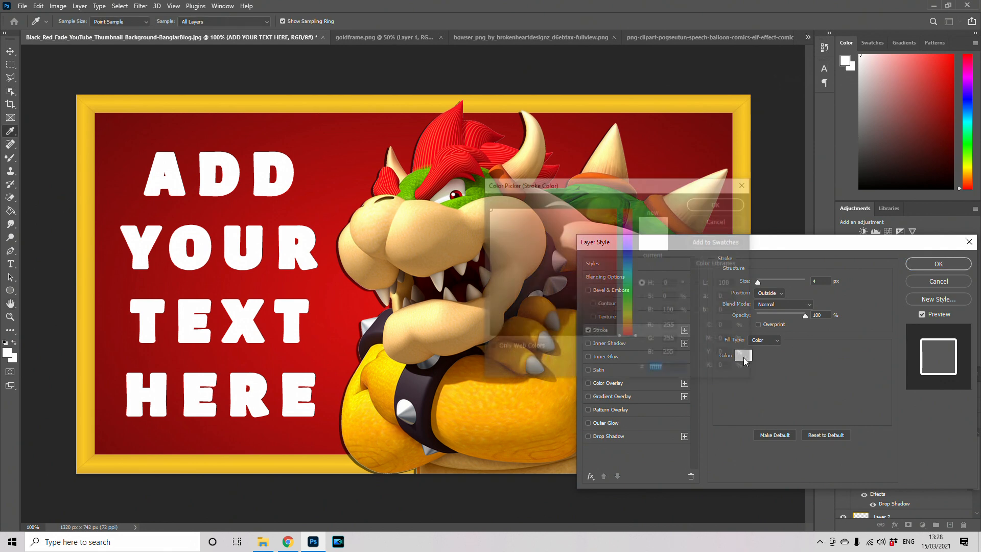
drag(606, 329, 617, 338)
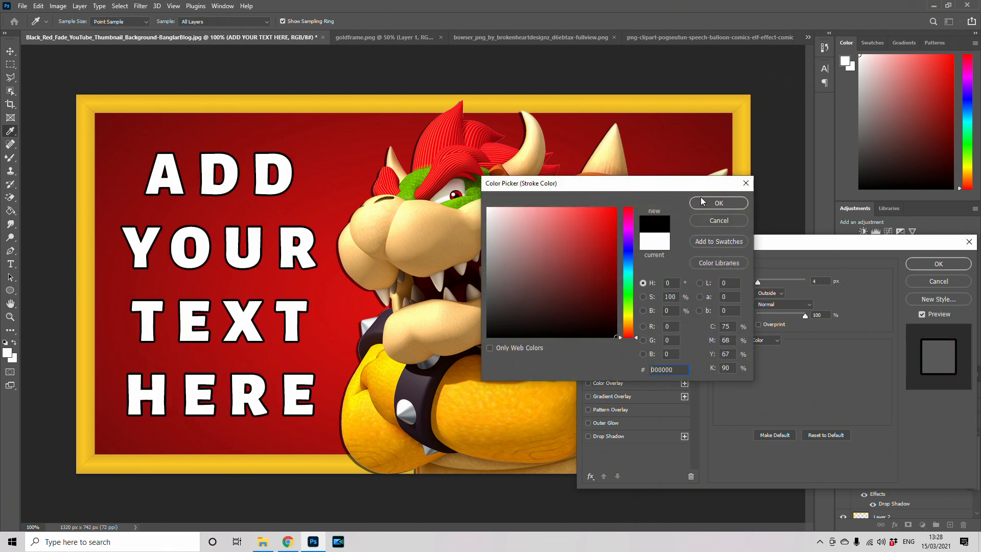
click(704, 201)
Add a drop shadow to the text at a 135° angle and 12 px distance, and nudge the text slightly.
click(625, 437)
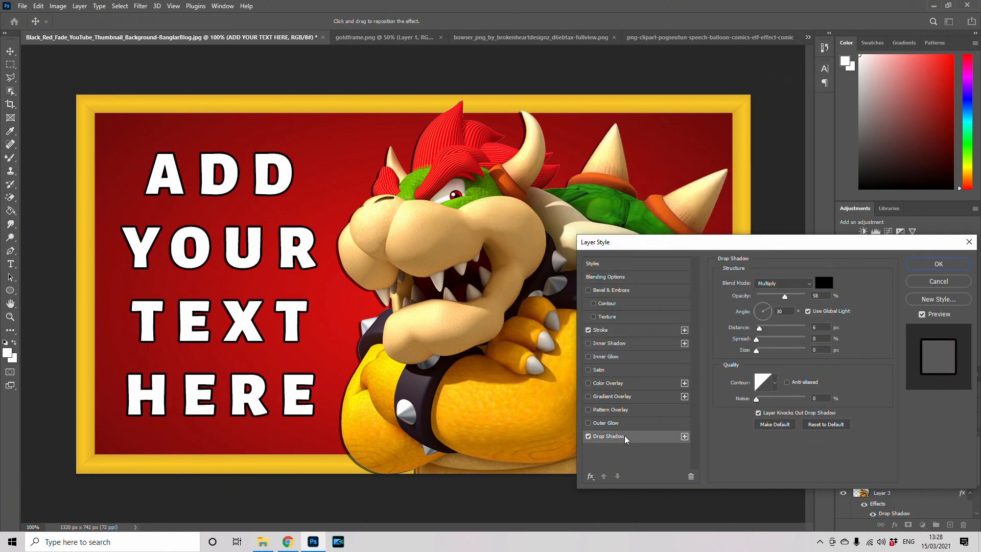
drag(760, 309, 764, 331)
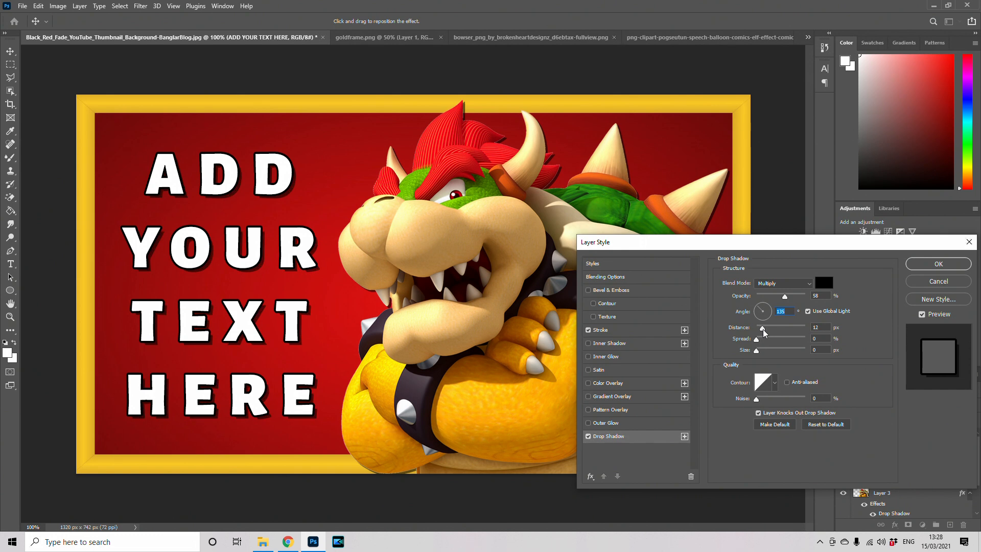
click(933, 264)
click(11, 52)
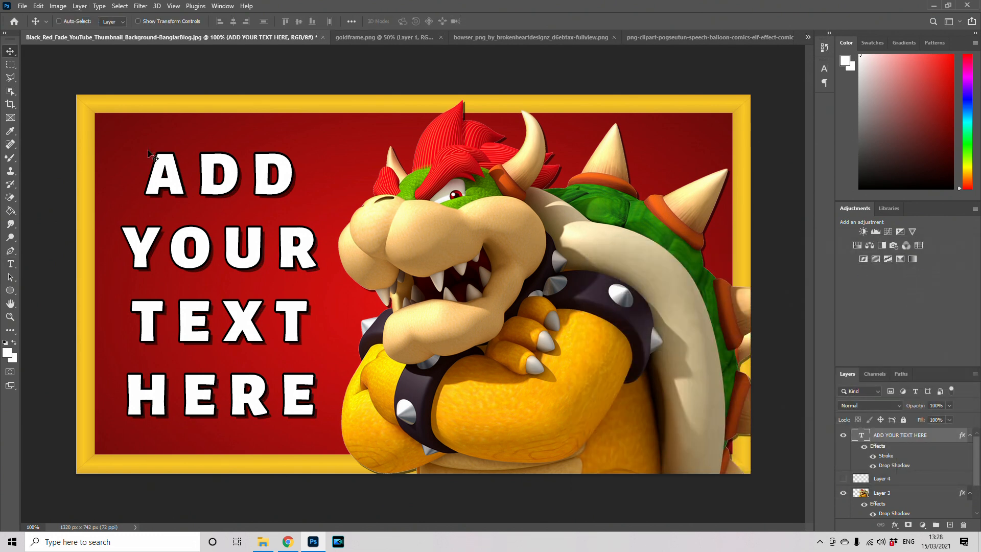
drag(228, 286, 228, 282)
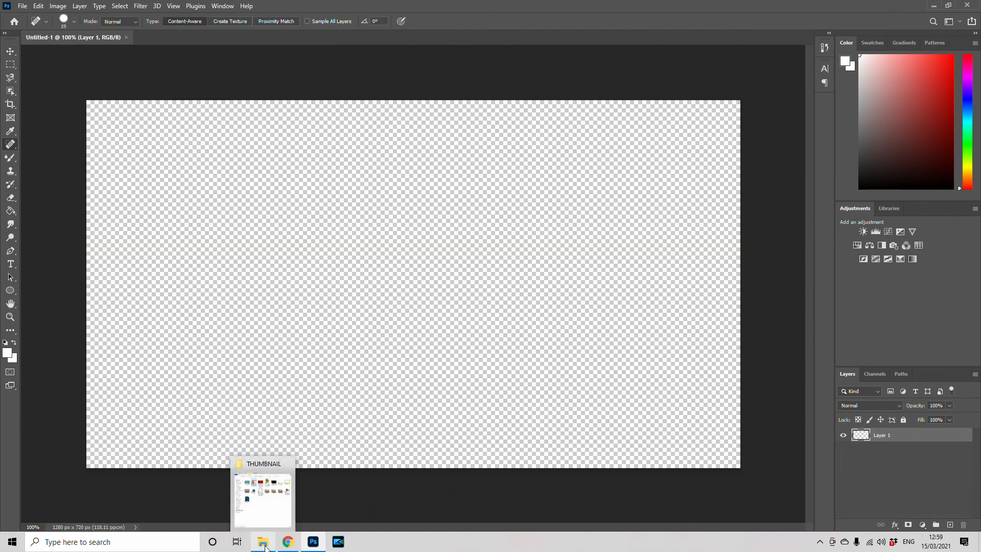
Open Template NEW.psd from the THUMBNAIL folder and place the coollogo "FLAMING TEXT" image on its blue background.
click(276, 491)
double_click(179, 256)
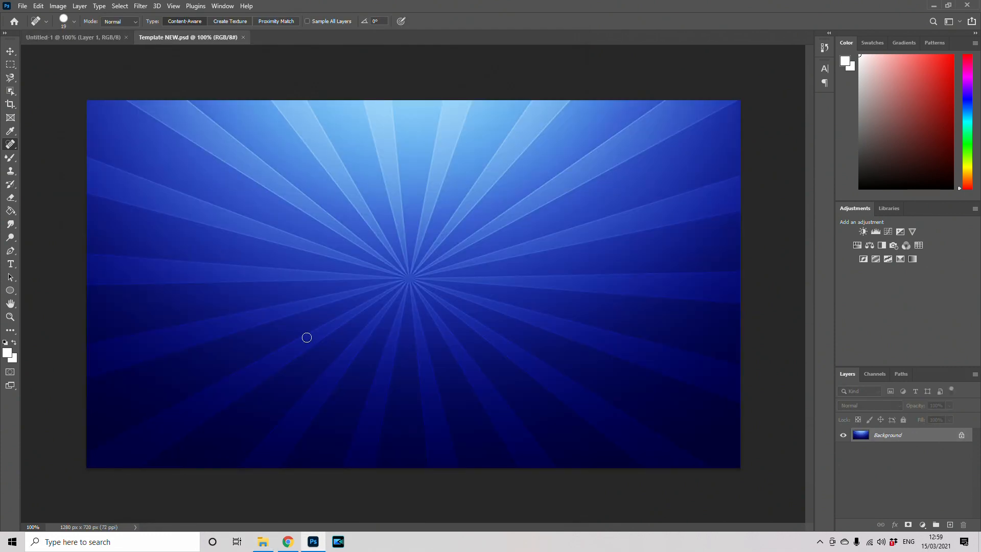
click(262, 545)
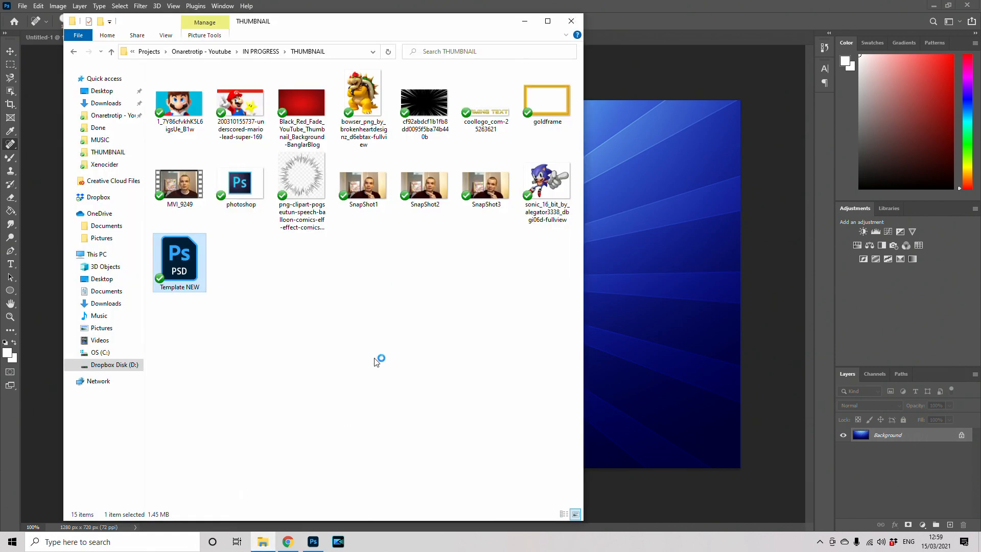
click(477, 115)
drag(626, 210, 623, 214)
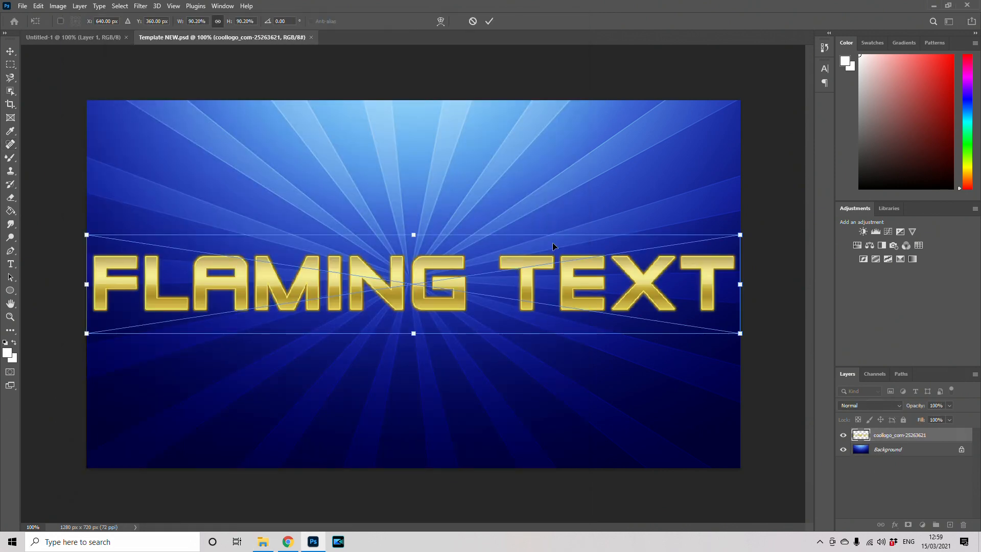
key(Return)
key(j)
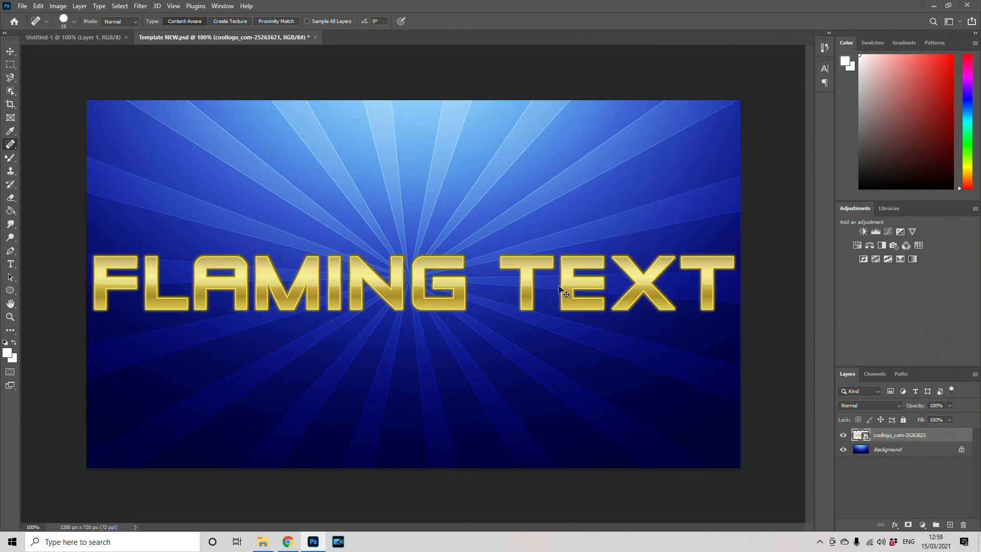
Scale the FLAMING TEXT logo down to 56.94% and move it to the upper middle of the blue background.
key(ctrl+t)
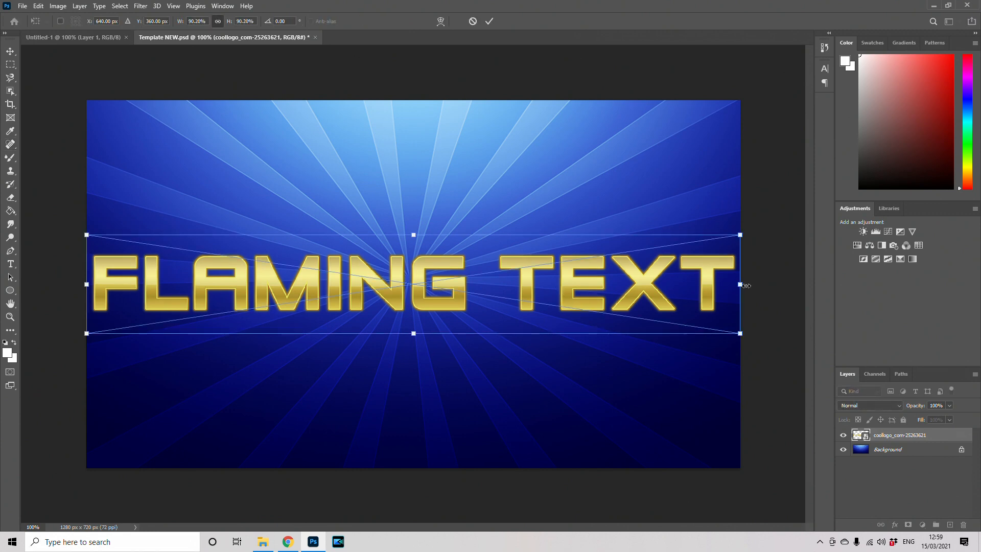
drag(743, 284, 499, 279)
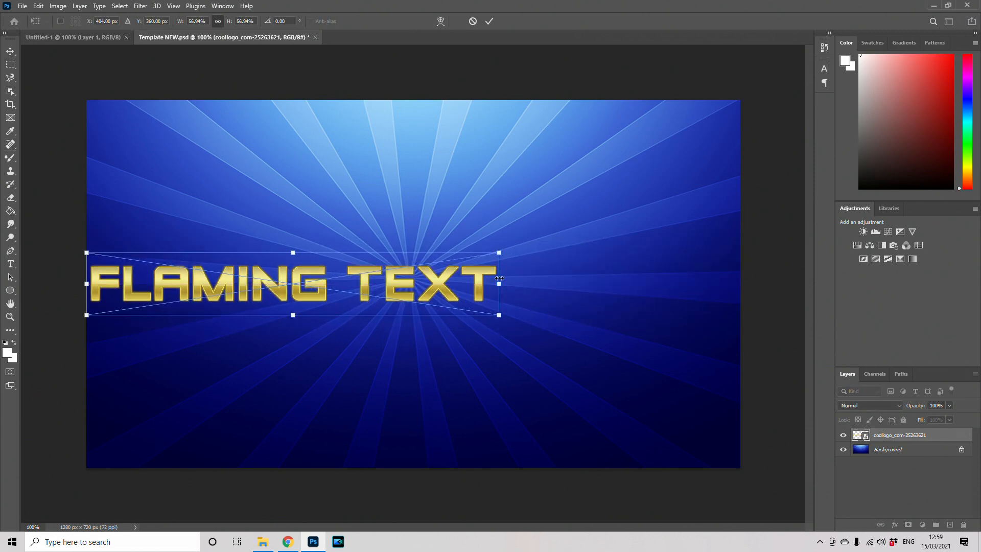
key(Return)
key(j)
click(10, 51)
drag(201, 298, 316, 189)
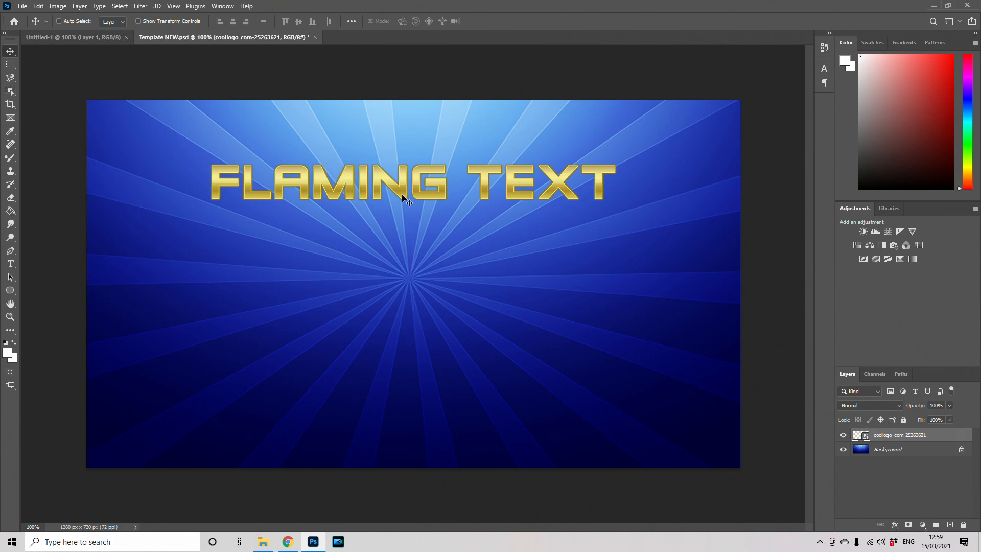
mouse_move(403, 196)
mouse_down()
mouse_move(412, 215)
mouse_move(395, 394)
mouse_move(423, 189)
mouse_move(389, 191)
mouse_up()
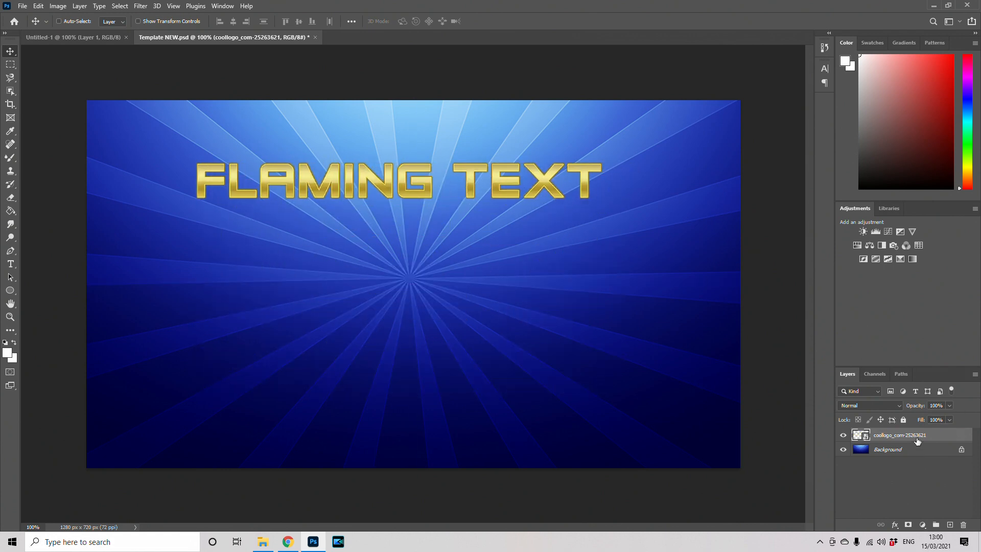
Try a 1 px black stroke on the FLAMING TEXT logo layer, turn it off, and apply a drop shadow instead.
right_click(917, 441)
click(800, 93)
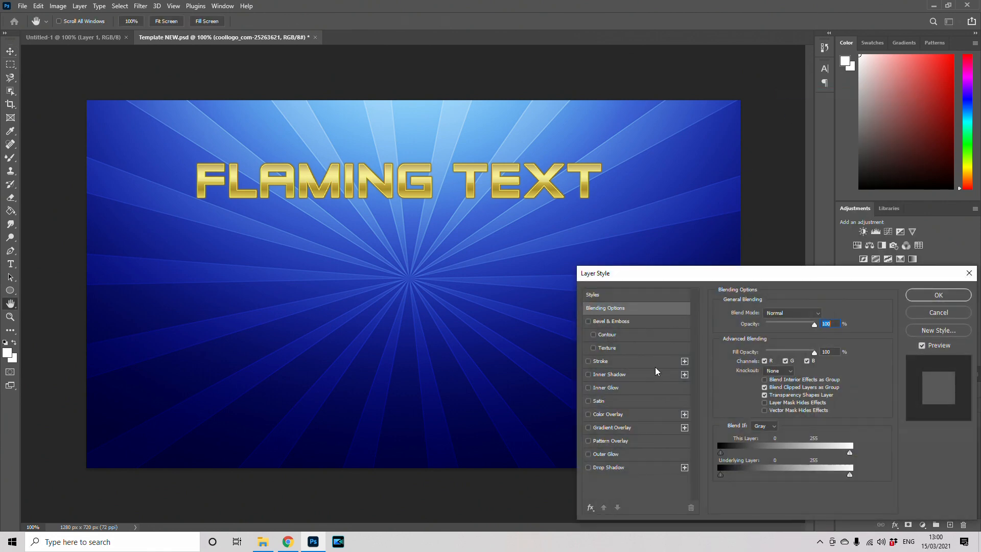
click(616, 362)
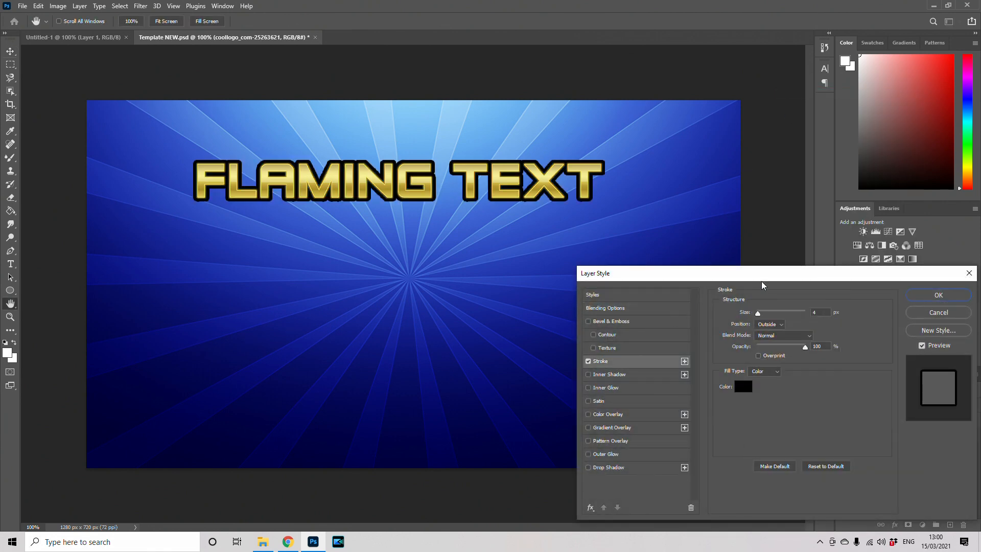
click(822, 312)
text(1)
click(588, 362)
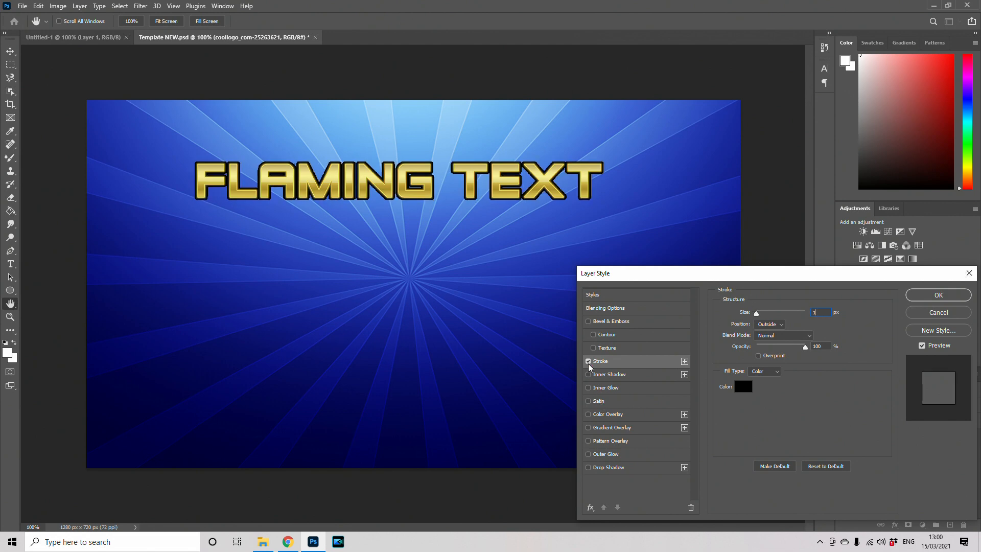
click(589, 467)
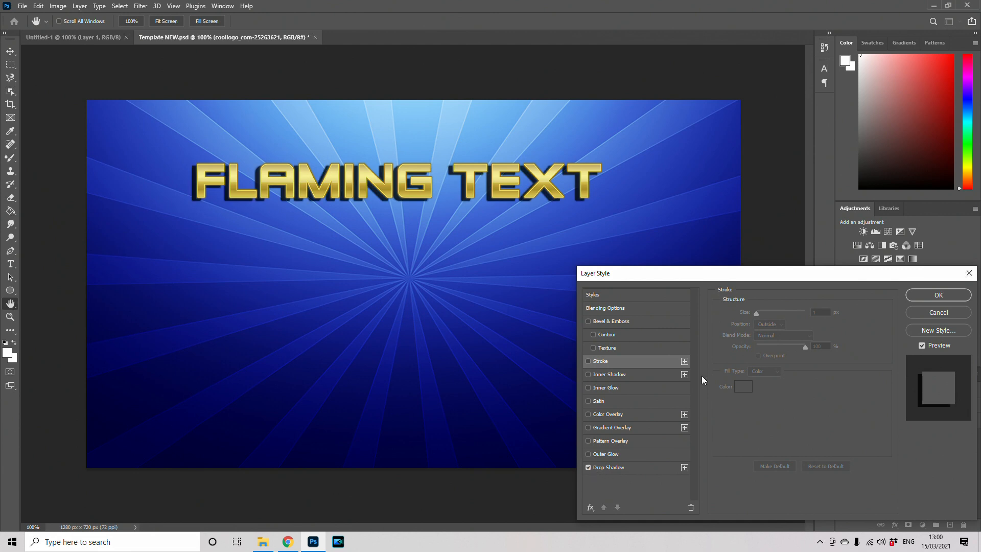
click(916, 298)
Move the FLAMING TEXT logo to the lower middle of the blue background and hide its layer.
key(v)
drag(426, 191, 441, 421)
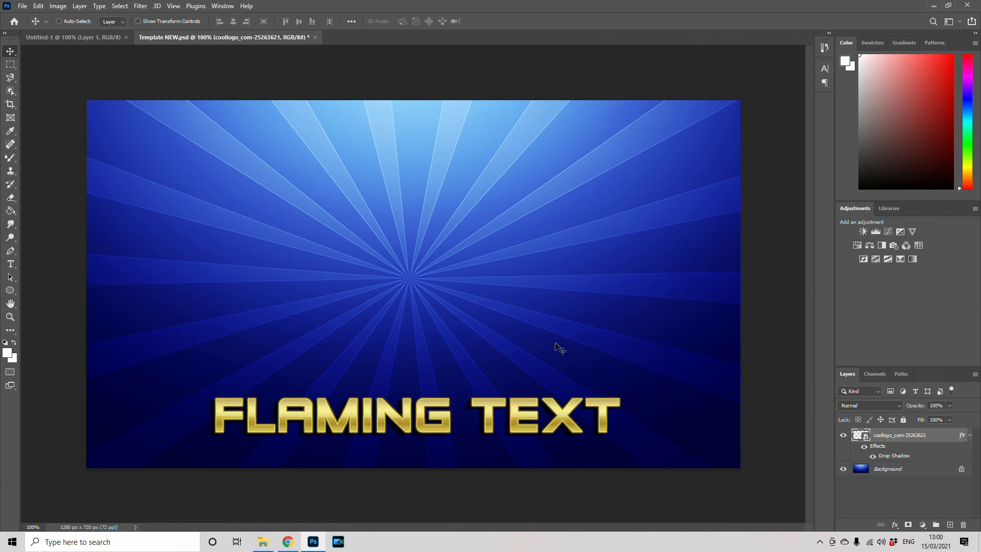
click(843, 437)
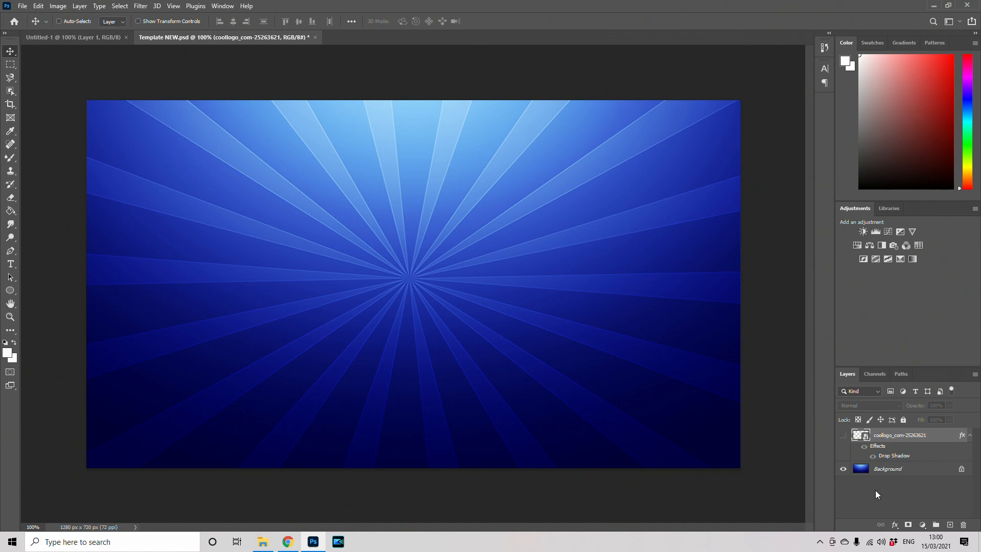
Delete the hidden coollogo FLAMING TEXT layer from the blue template.
right_click(909, 440)
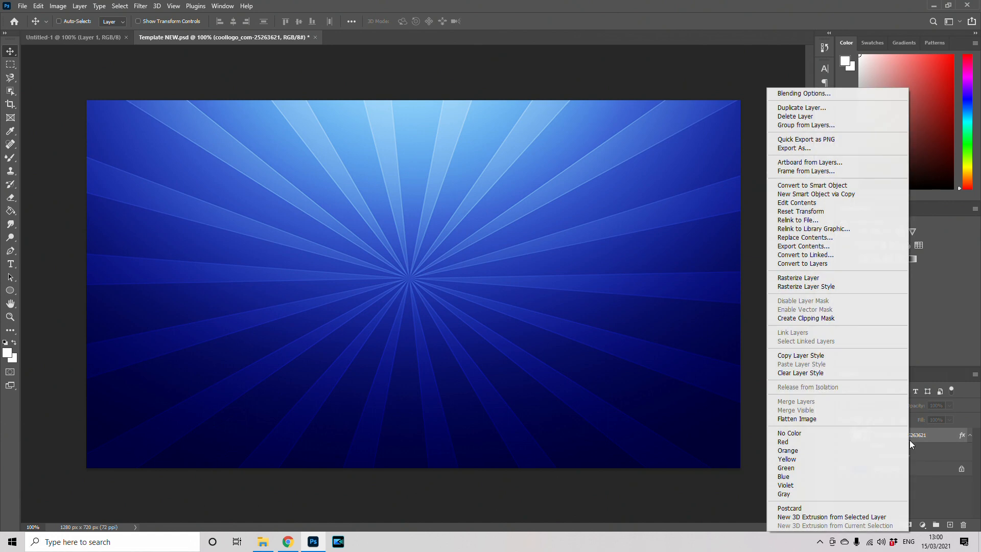
click(811, 115)
click(443, 201)
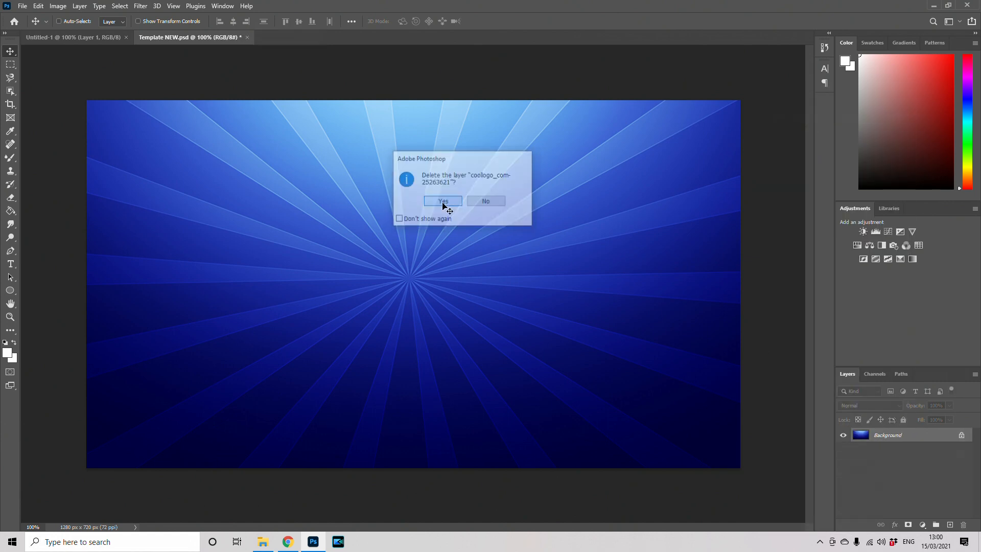
Preview the SnapShot1, SnapShot2 and SnapShot3 photos in the THUMBNAIL folder to compare the poses.
click(263, 542)
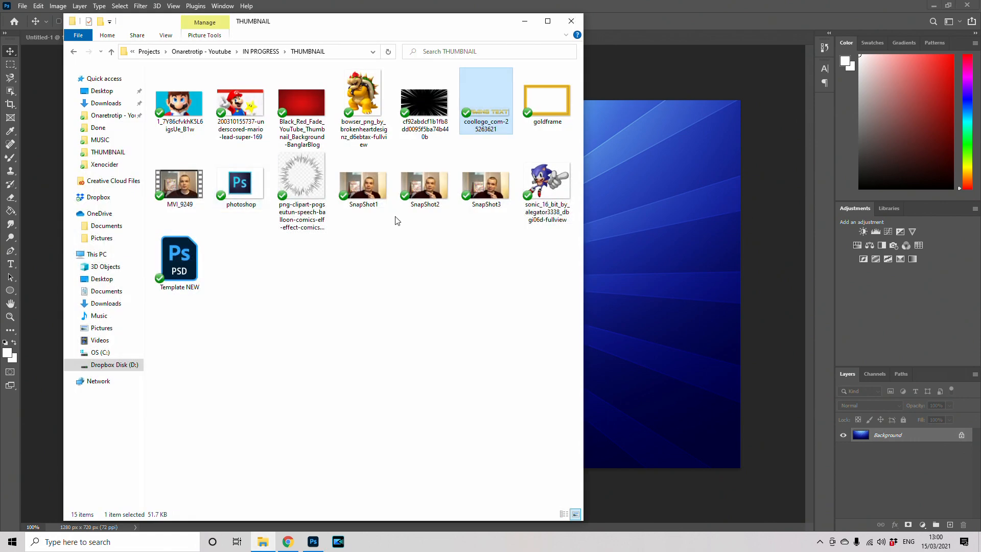
double_click(363, 180)
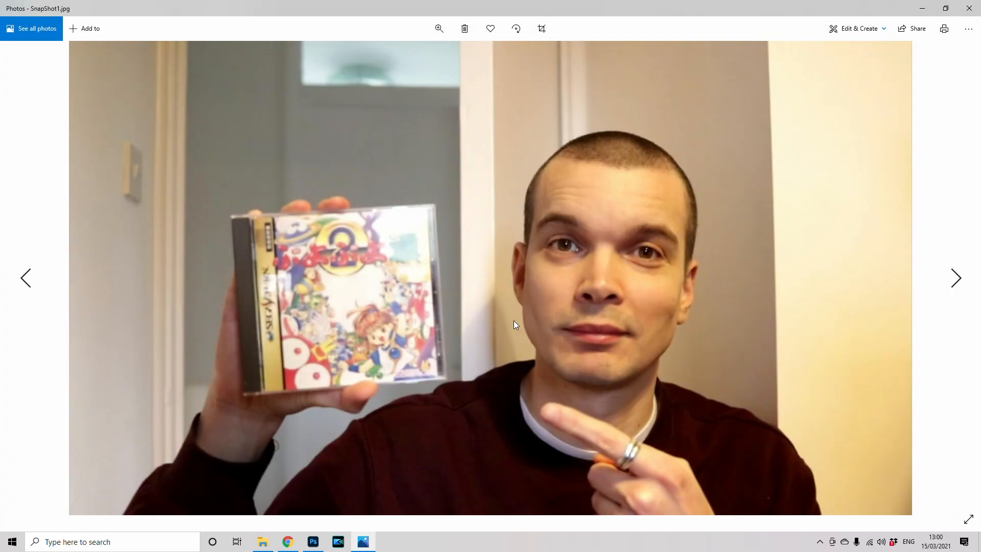
click(960, 278)
click(960, 279)
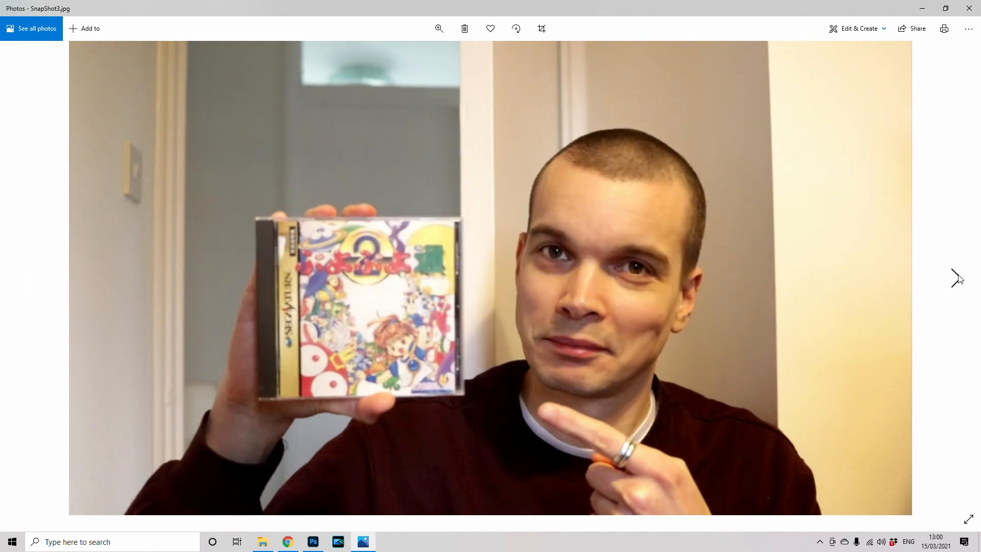
click(27, 282)
click(27, 283)
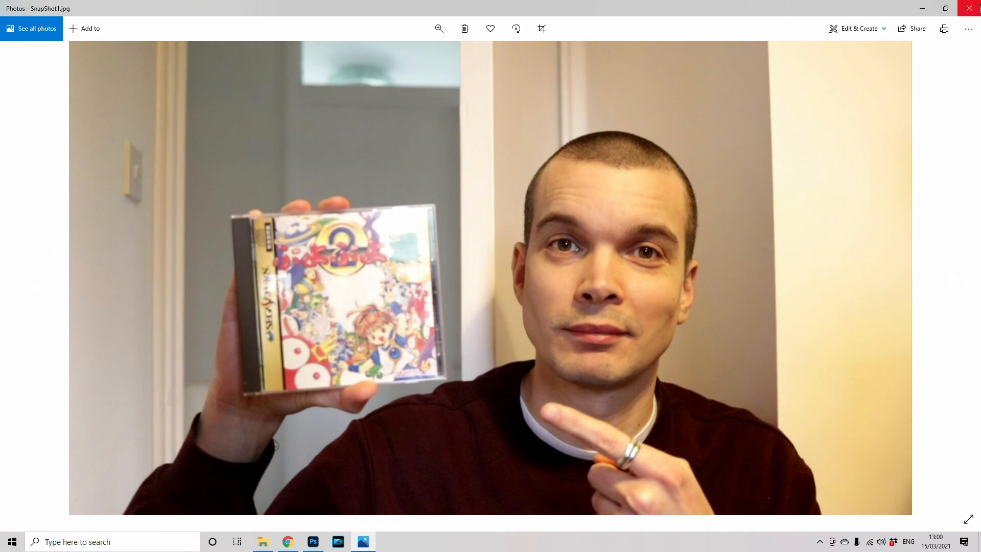
click(970, 8)
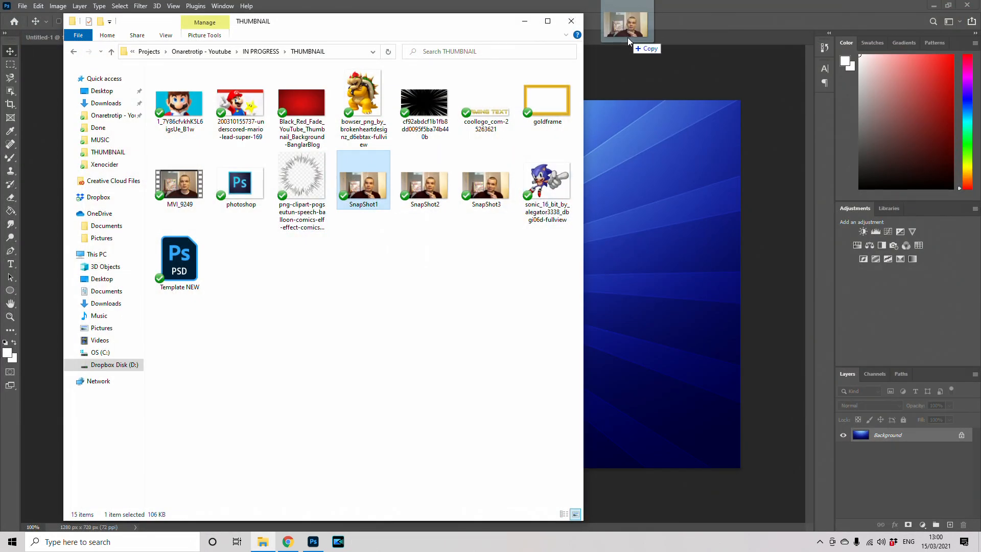
Open SnapShot1 as its own document and erase the bright wall on the photo's right side with the Magic Eraser.
drag(627, 38, 629, 38)
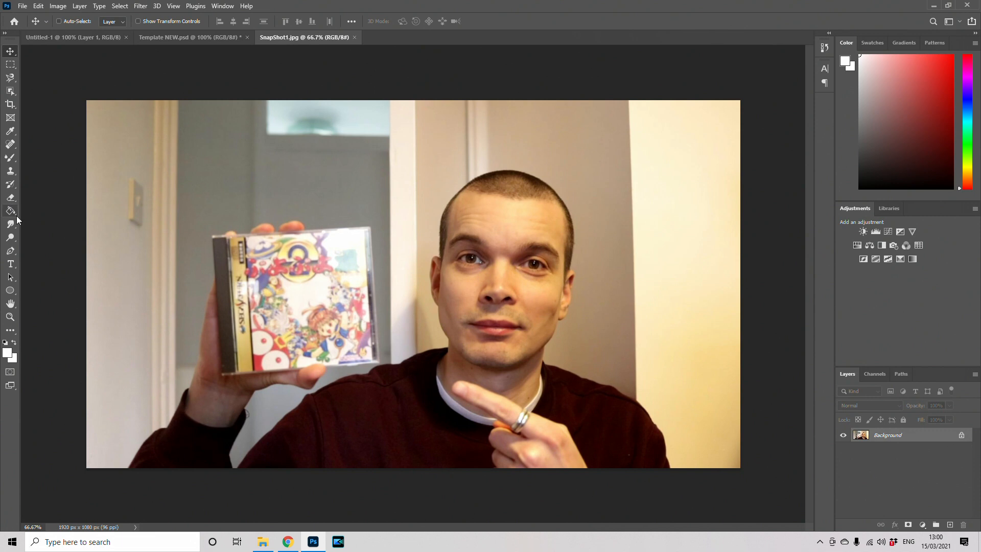
click(15, 199)
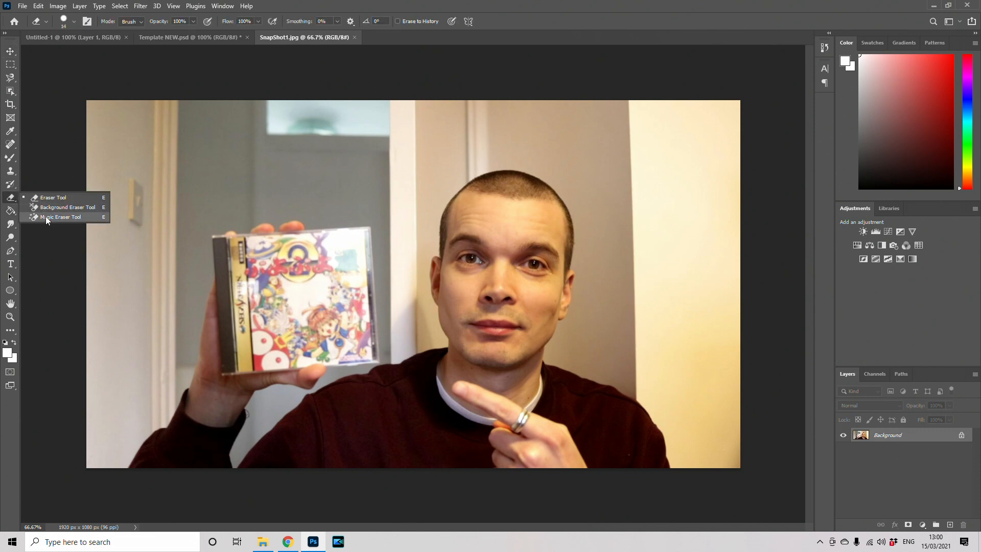
click(51, 217)
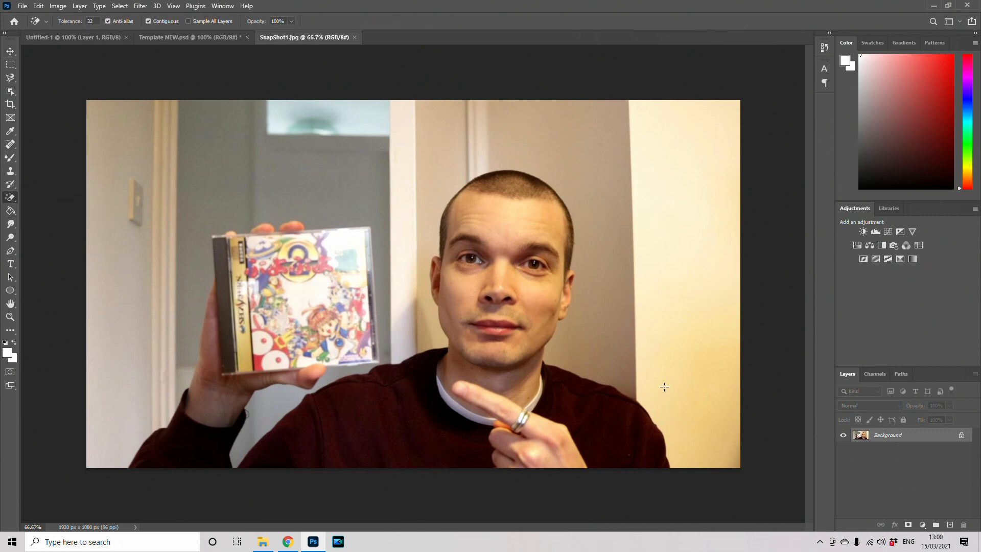
click(684, 403)
click(714, 453)
click(680, 303)
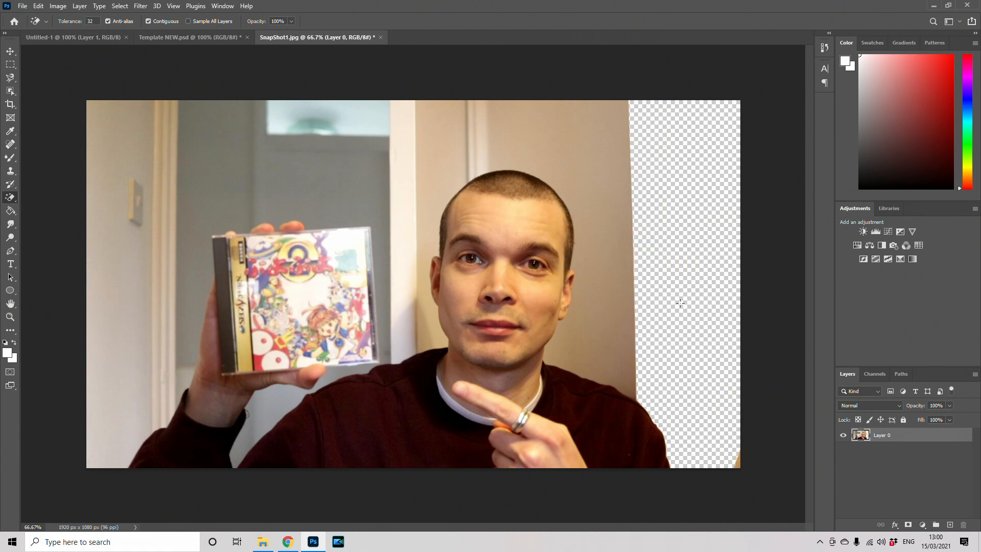
click(738, 462)
Magic-erase the pale door frame between the game case and head plus the lower left wall, undoing the erasure that eats around the case.
click(410, 321)
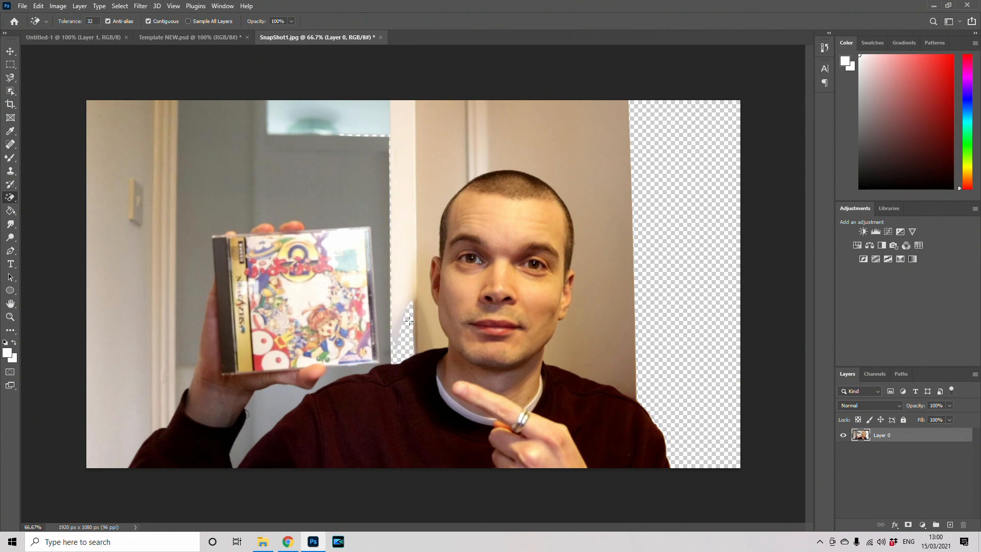
click(396, 314)
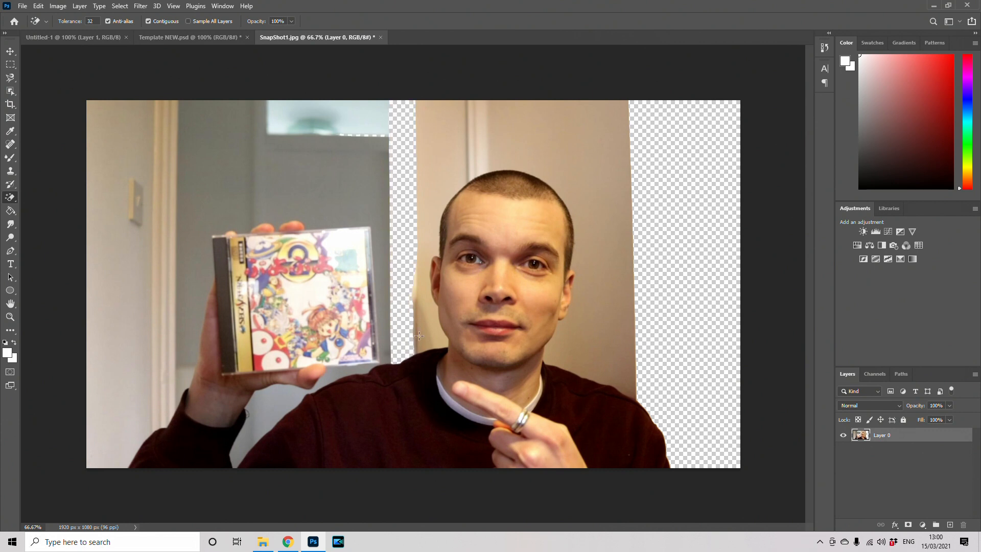
click(129, 416)
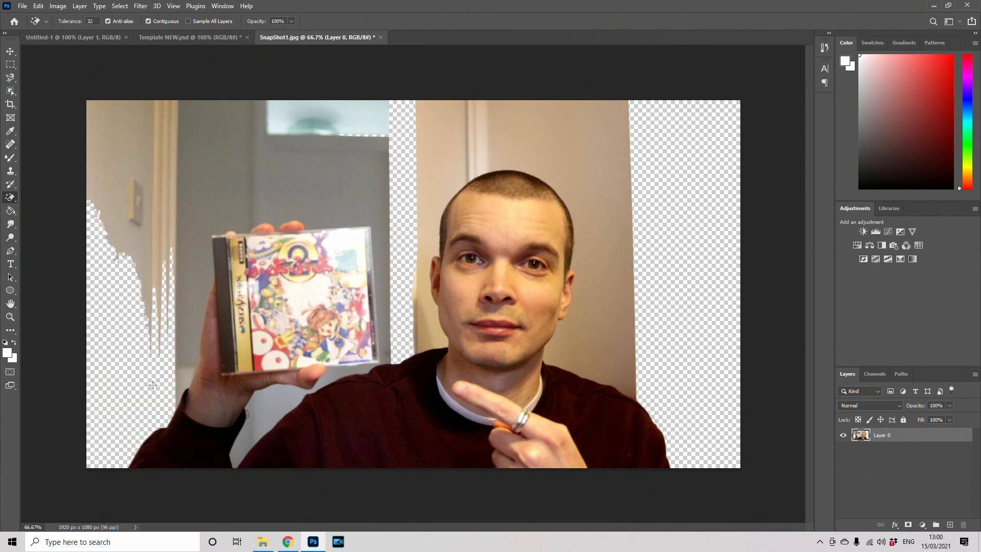
click(176, 374)
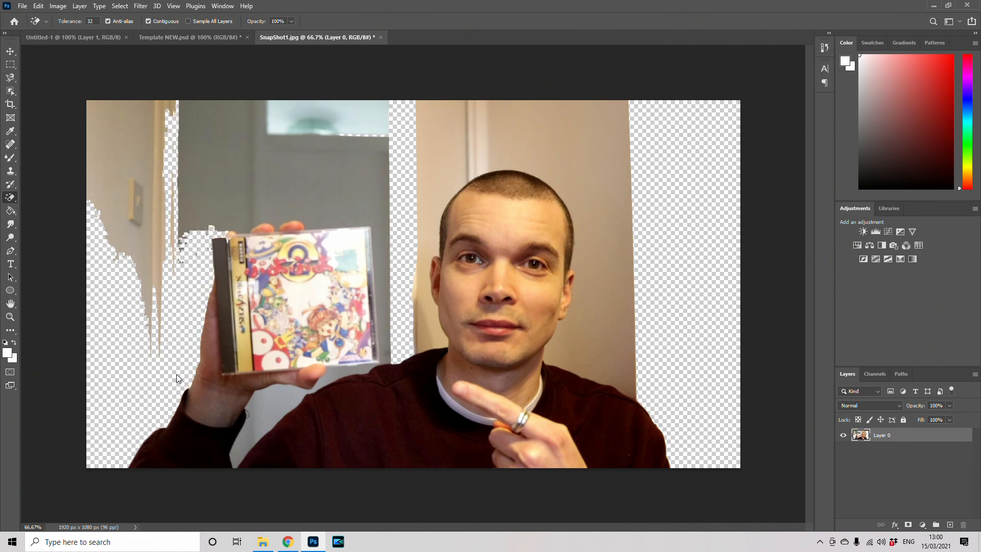
key(ctrl+z)
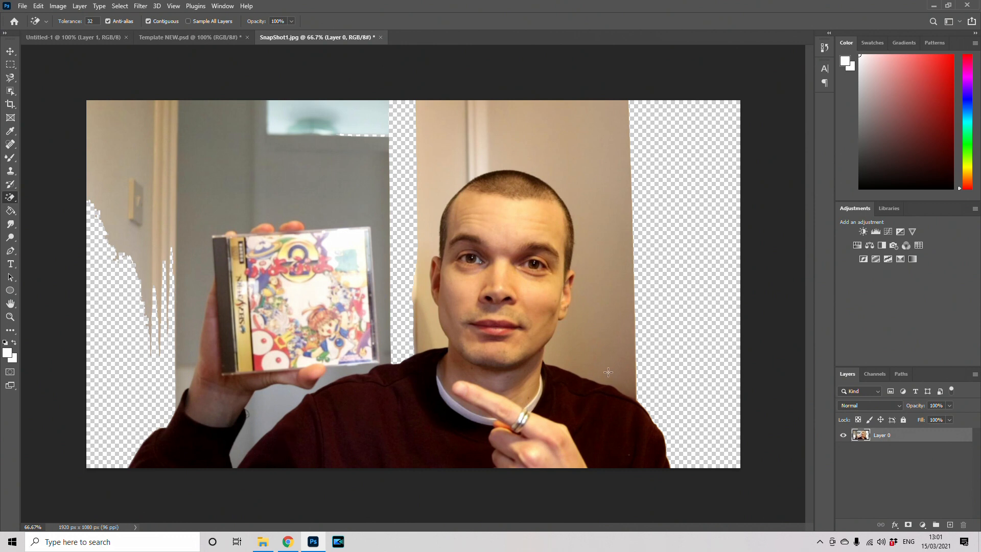
Outline the wall above the right-hand shoulder, along the neck up to the ear, with the Polygonal Lasso and cut it away.
mouse_move(8, 79)
mouse_down()
mouse_move(36, 97)
mouse_move(41, 89)
mouse_up()
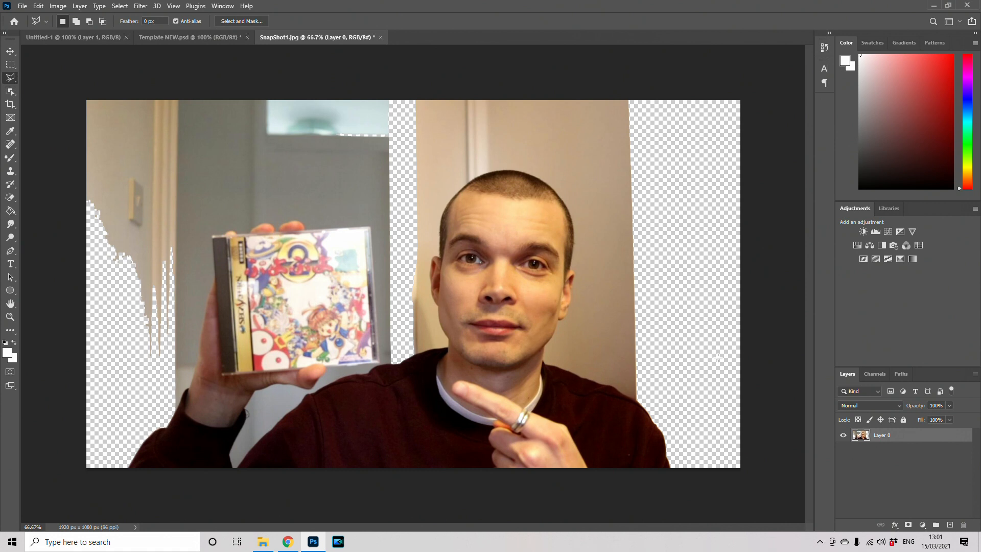
key(ctrl+plus)
key(ctrl+plus)
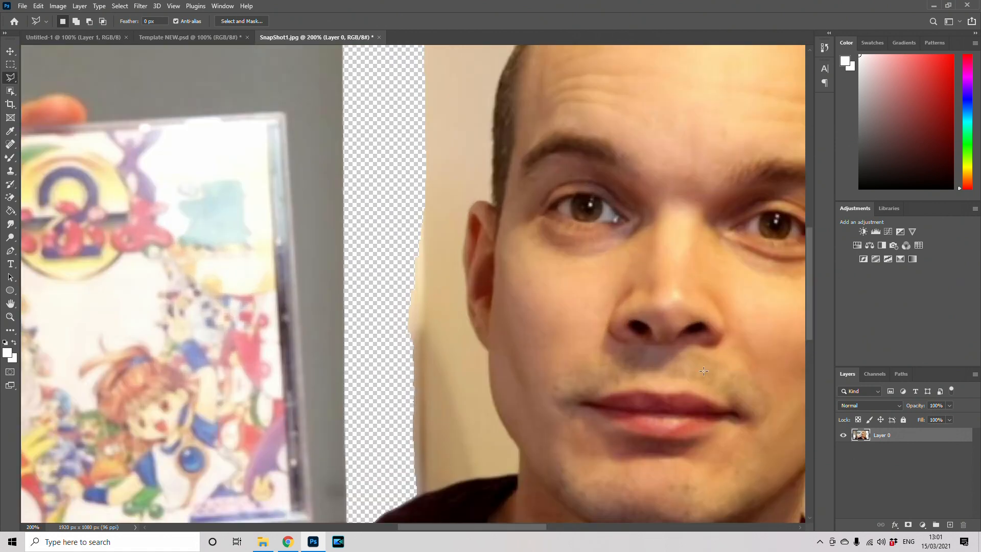
drag(513, 526, 595, 545)
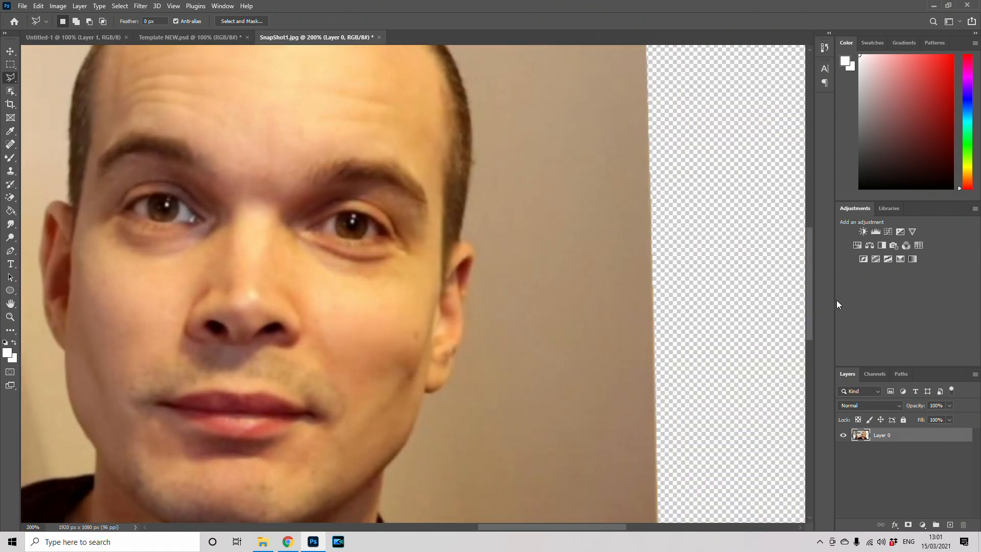
drag(811, 287, 817, 356)
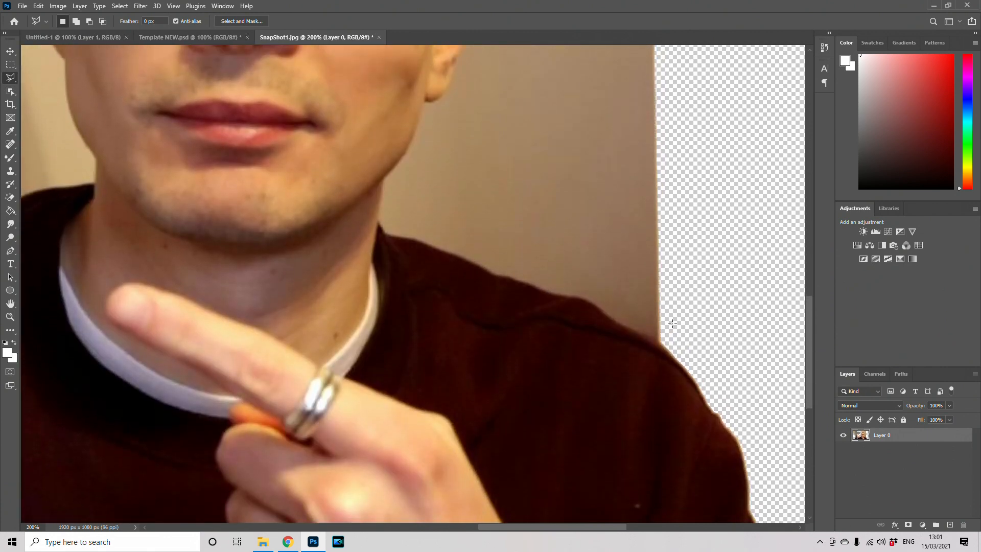
click(664, 344)
click(646, 333)
click(613, 319)
click(574, 296)
click(549, 292)
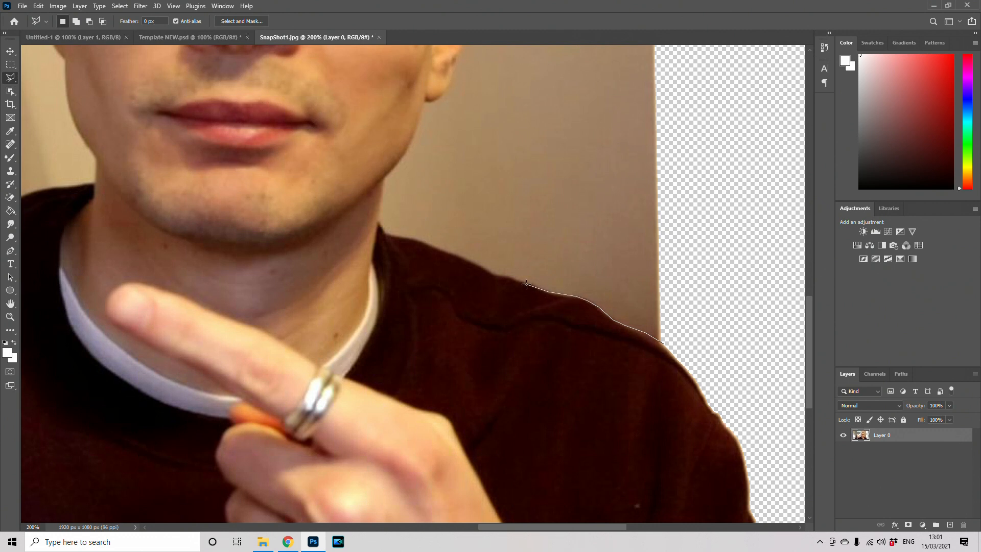
click(493, 273)
click(473, 262)
click(414, 238)
click(386, 234)
click(380, 223)
click(385, 179)
click(407, 152)
click(426, 102)
click(770, 231)
click(665, 342)
key(ctrl+x)
drag(809, 330, 814, 239)
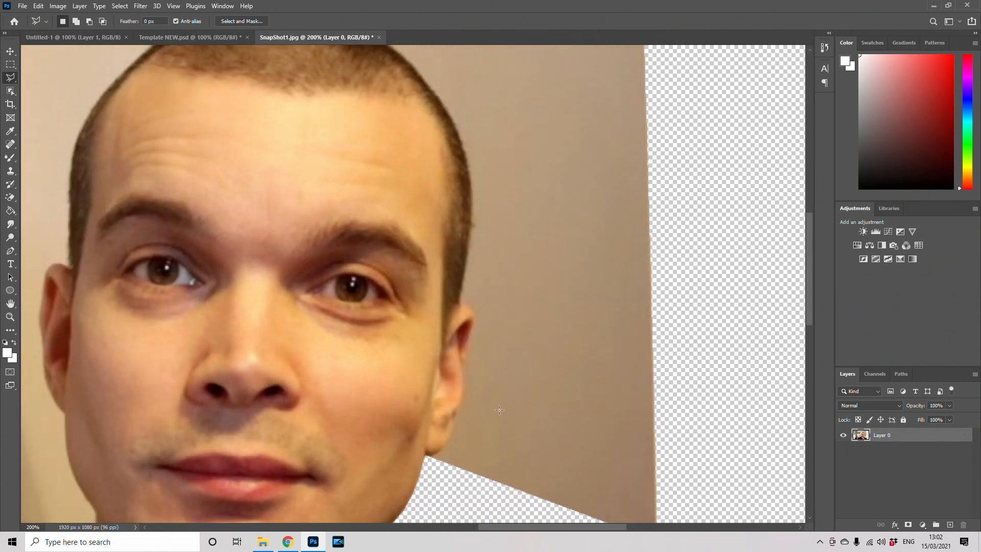
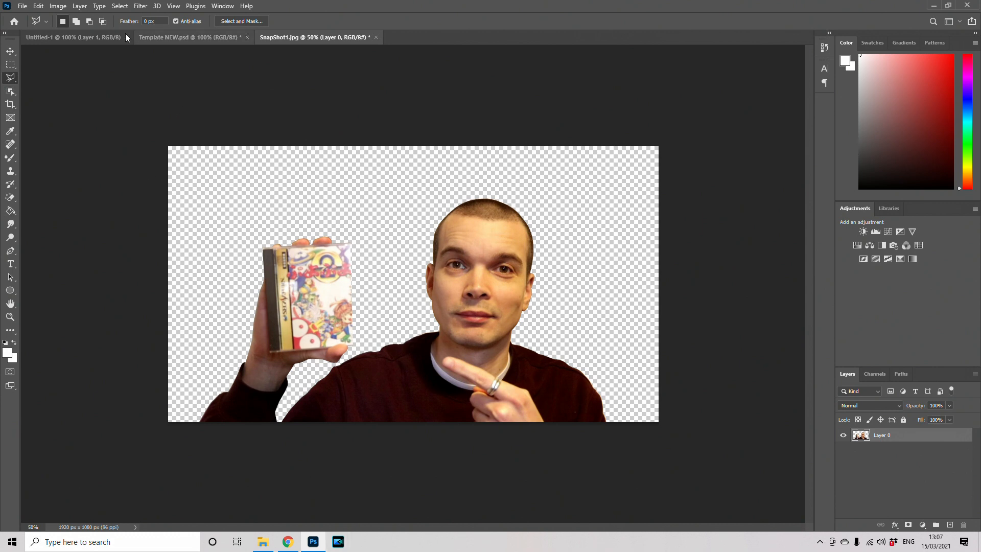
Place the cut-out man on the blue background of Template NEW.psd, scaled to 80.02% and resting on the bottom edge.
click(10, 51)
drag(422, 216, 340, 248)
key(ctrl+t)
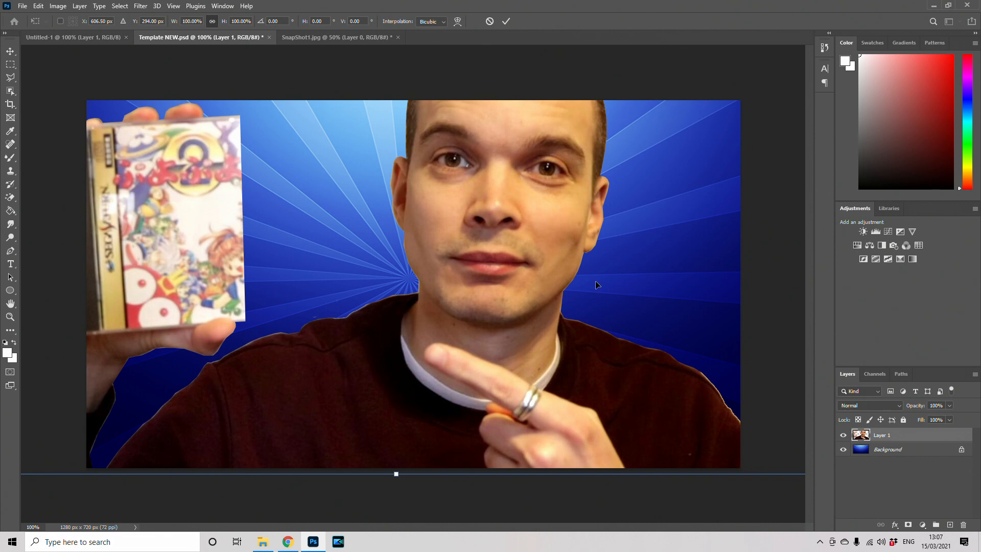
drag(597, 285, 477, 315)
drag(732, 61, 376, 234)
drag(234, 343, 503, 304)
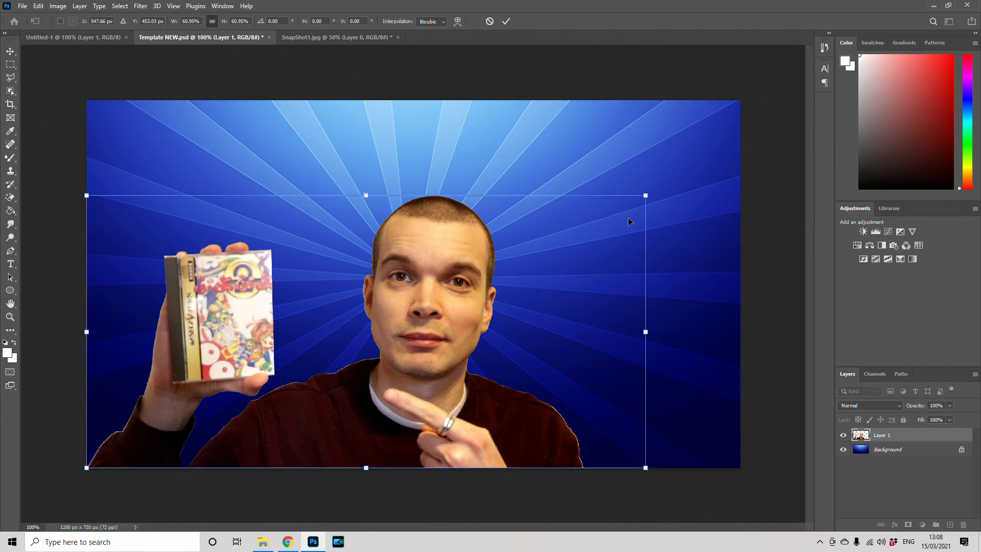
drag(366, 195, 374, 108)
drag(399, 162, 438, 164)
mouse_move(414, 111)
mouse_down()
mouse_move(415, 101)
mouse_move(414, 110)
mouse_up()
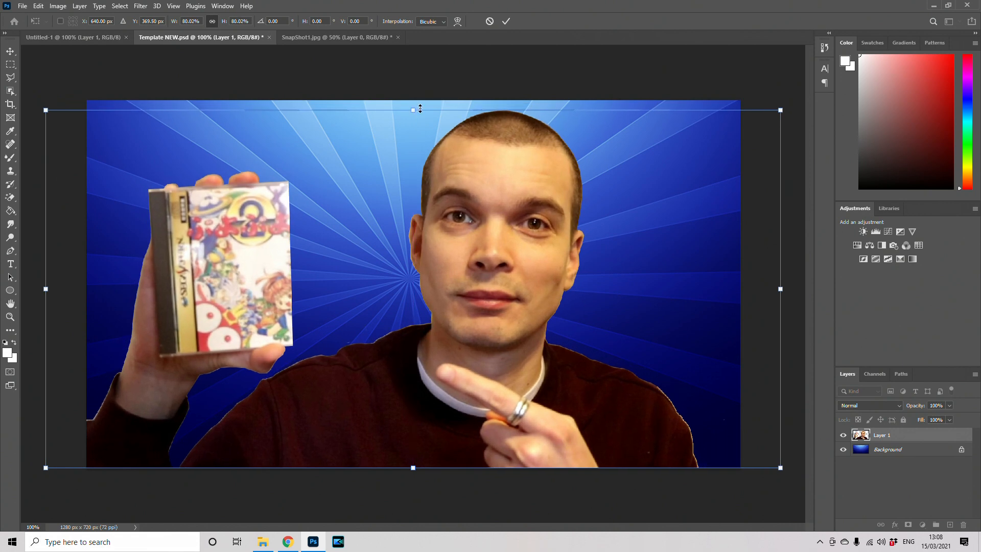
key(Return)
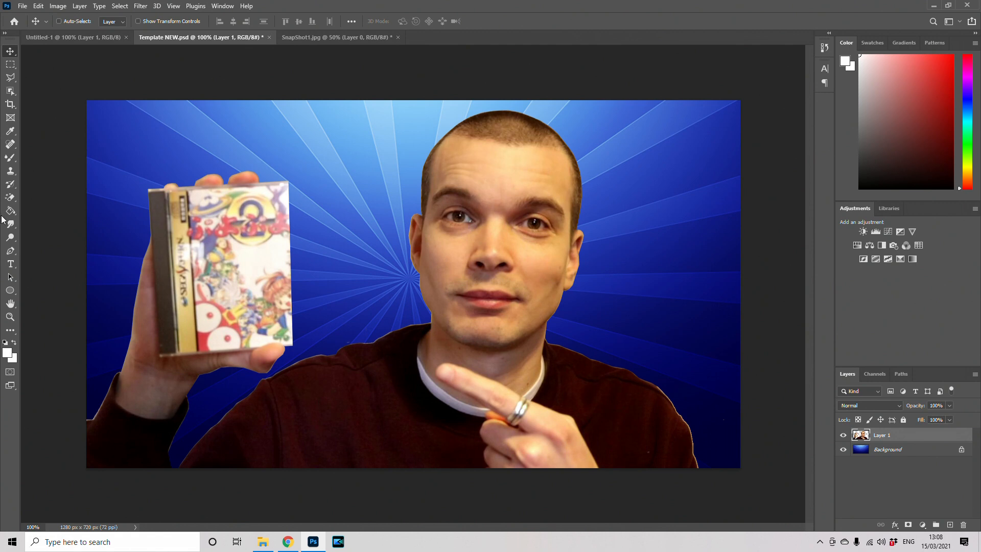
right_click(21, 199)
click(51, 197)
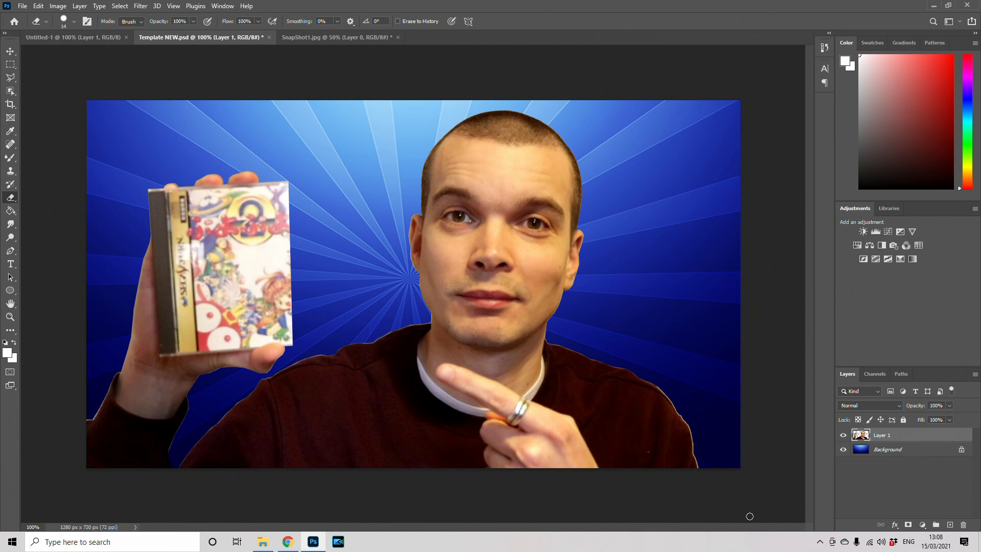
Open photoshop.jpg from the THUMBNAIL folder and erase the white background and shadow around the Ps logo with the Magic Eraser.
click(263, 542)
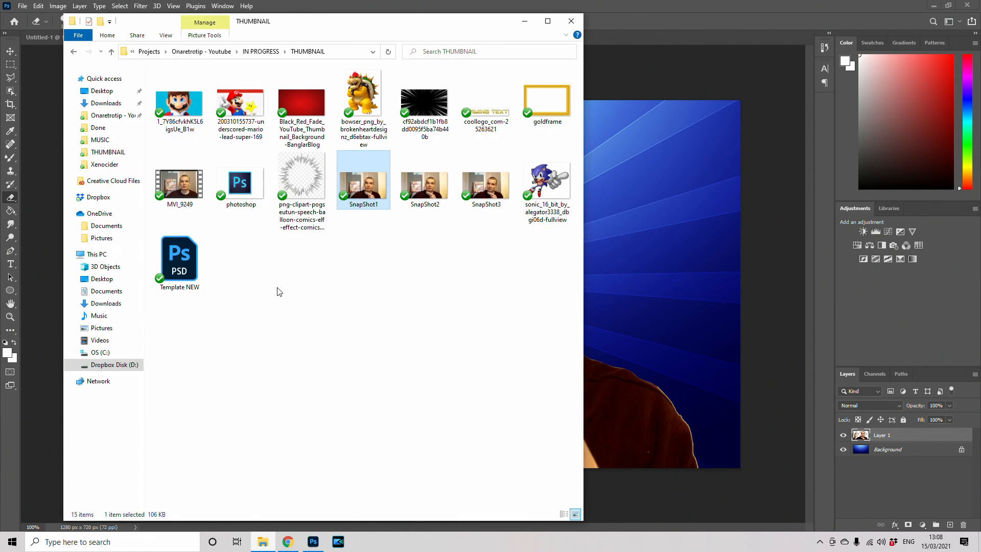
drag(246, 185, 658, 38)
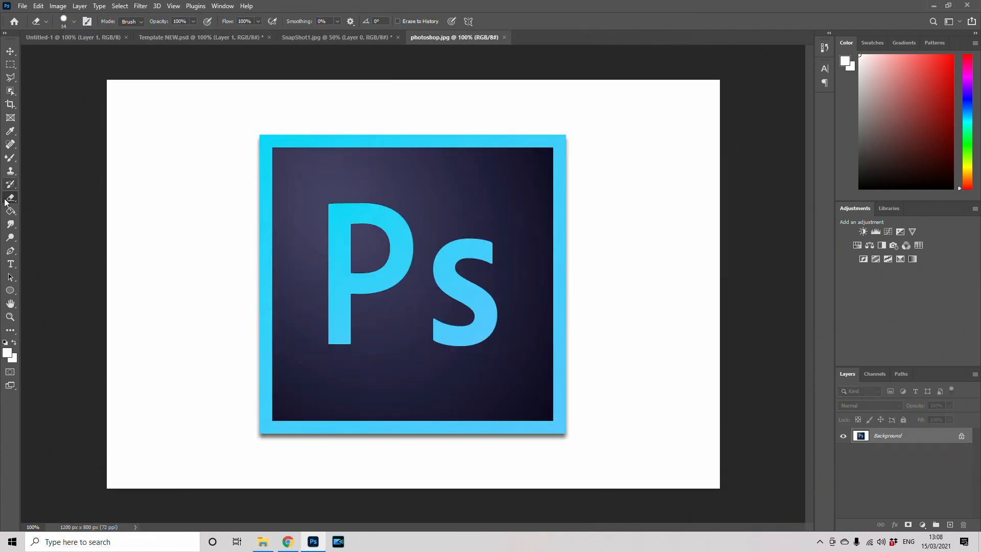
right_click(10, 197)
click(47, 217)
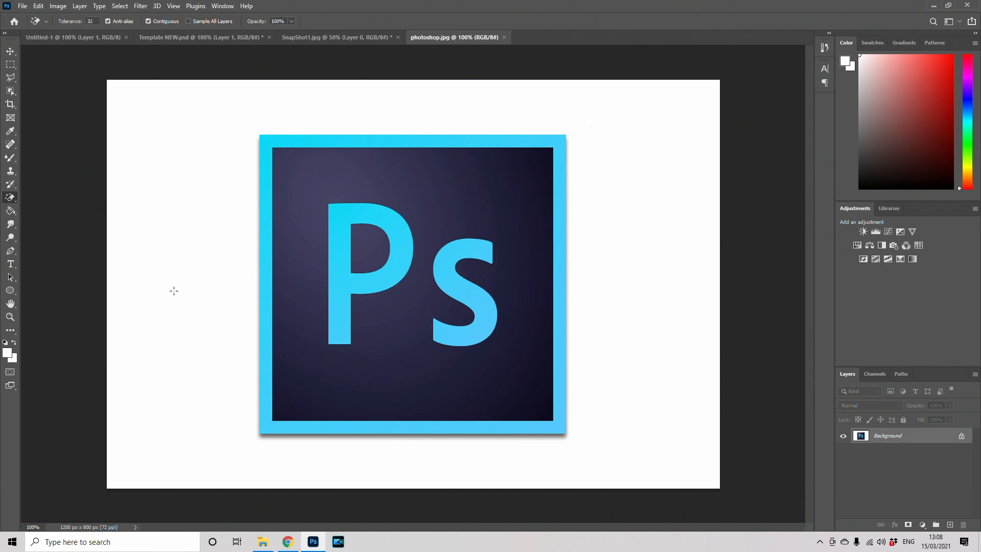
click(174, 293)
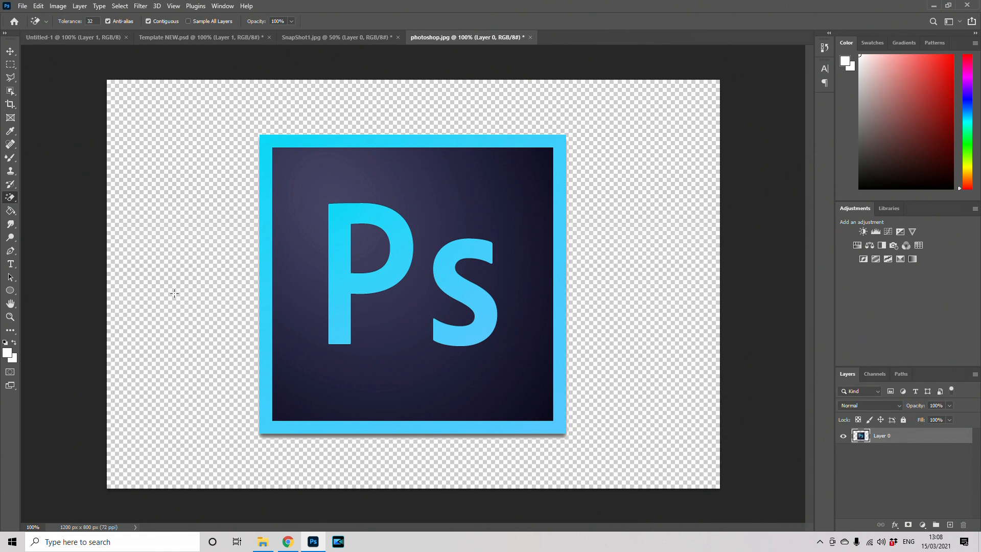
click(357, 442)
click(357, 437)
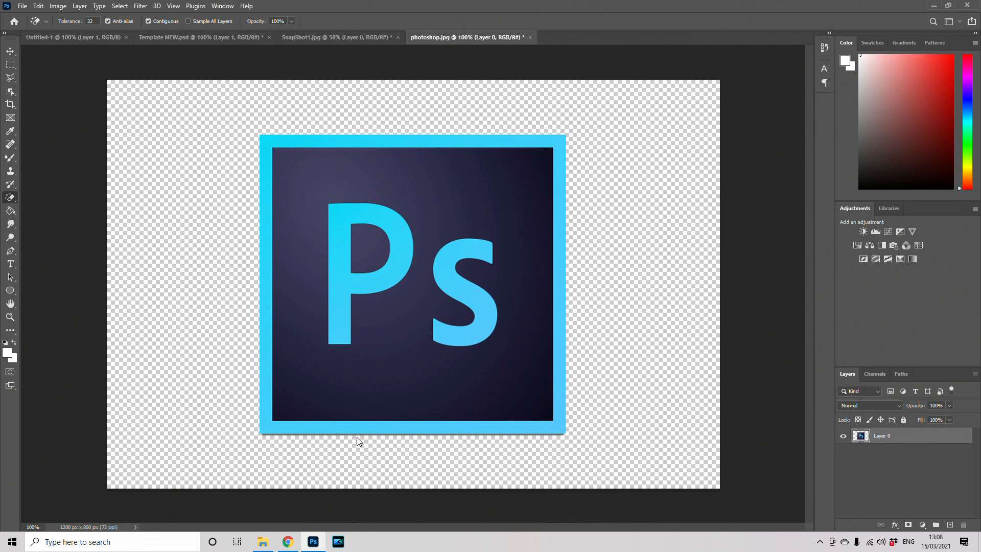
click(357, 436)
Place the cut-out Ps logo in Template NEW.psd over the held game case, scaled to 56.34% and rotated -2.97°.
click(10, 51)
mouse_move(317, 154)
mouse_down()
mouse_move(230, 45)
mouse_move(207, 36)
mouse_move(253, 175)
mouse_move(345, 322)
mouse_move(416, 278)
mouse_move(550, 283)
mouse_up()
key(ctrl+t)
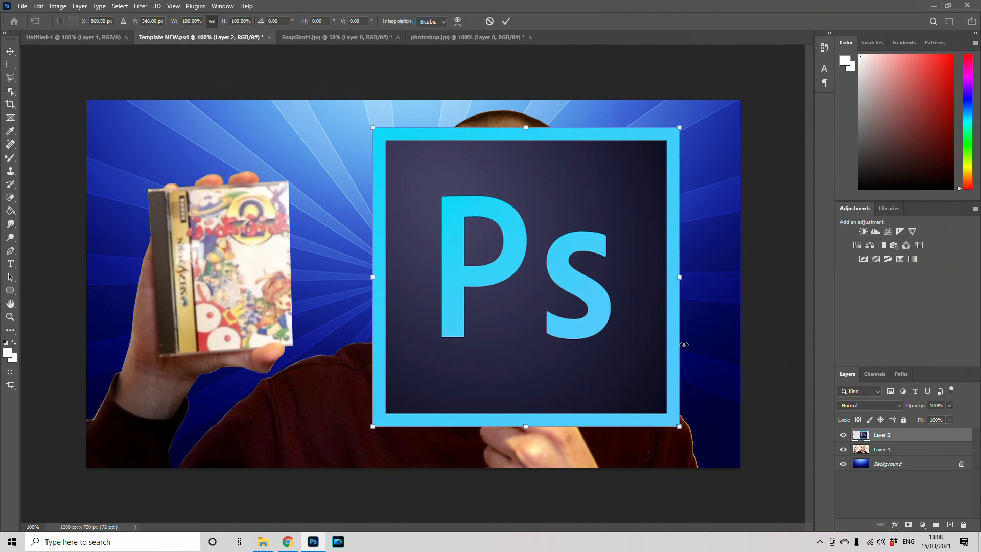
drag(681, 425, 557, 300)
drag(462, 203, 390, 250)
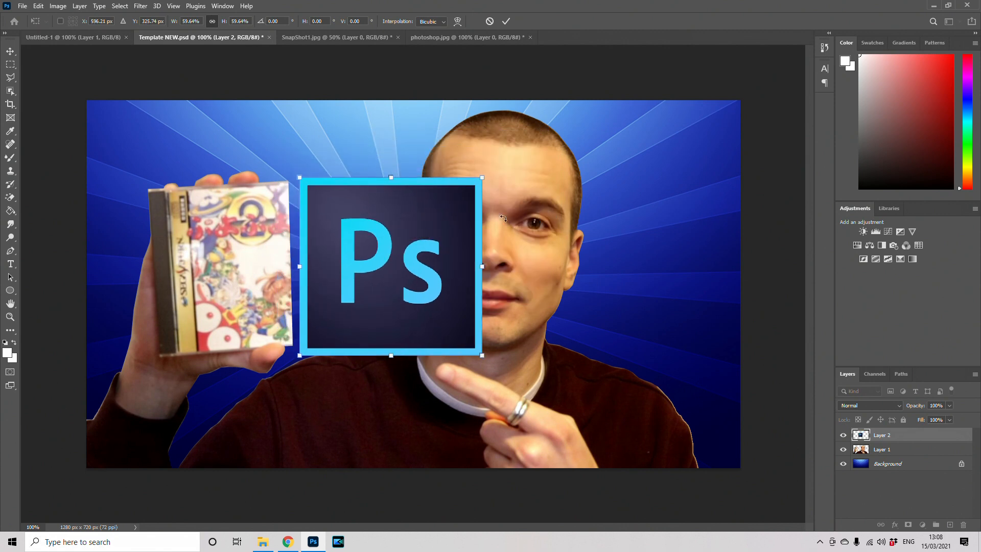
drag(504, 226, 502, 221)
drag(426, 229, 282, 234)
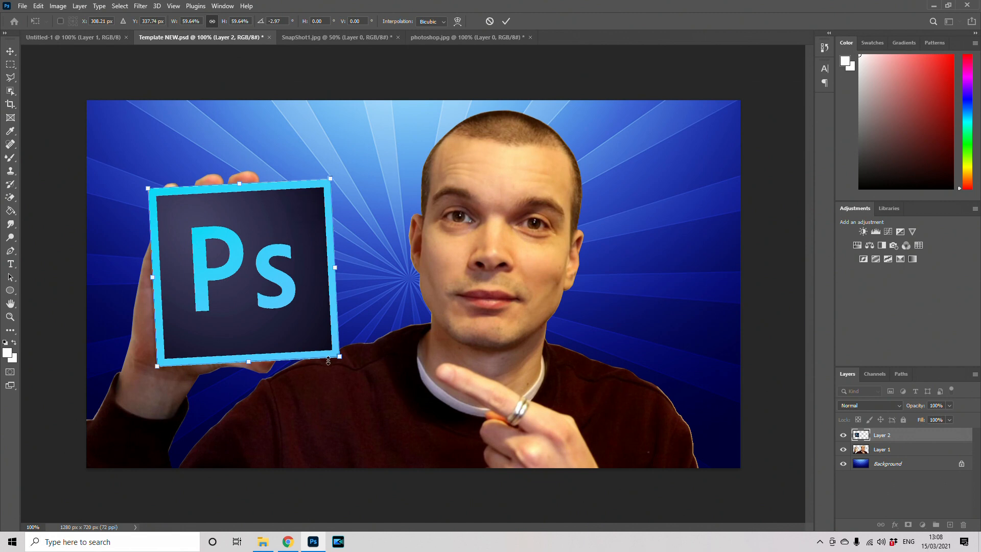
mouse_move(339, 356)
mouse_down()
mouse_move(321, 339)
mouse_move(337, 341)
mouse_up()
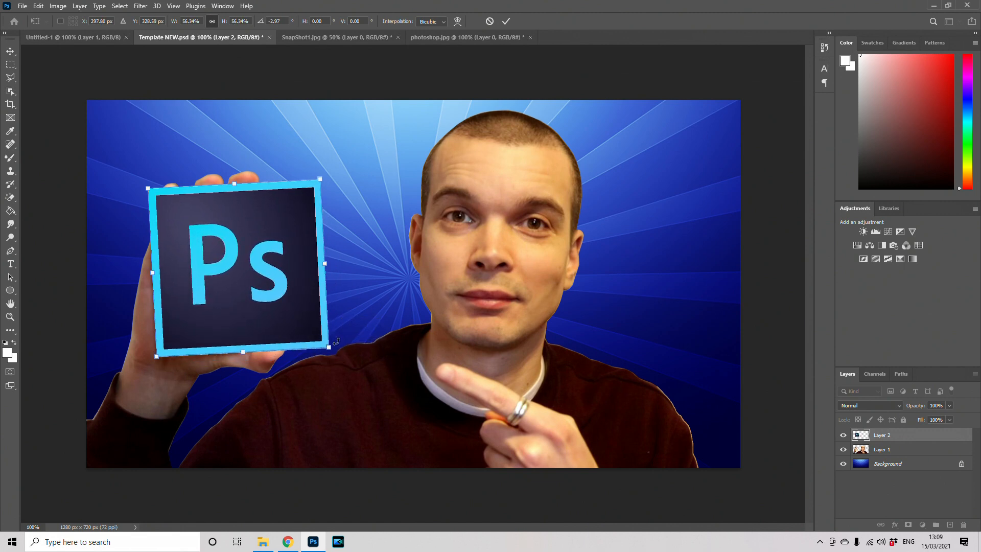
key(Return)
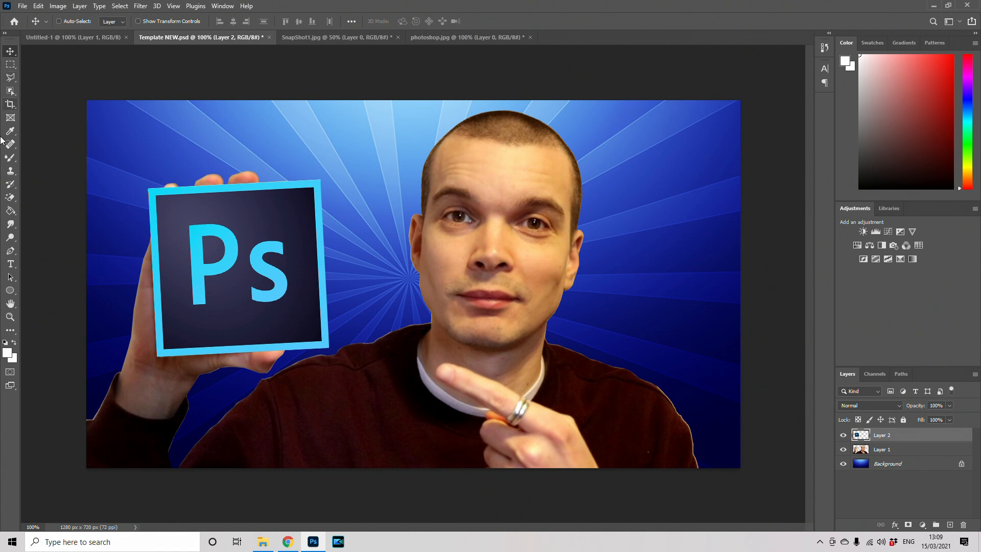
Copy the rectangular area around the holding thumb from Layer 1 to a new layer and move it above the Ps logo layer.
click(10, 65)
drag(216, 309, 331, 399)
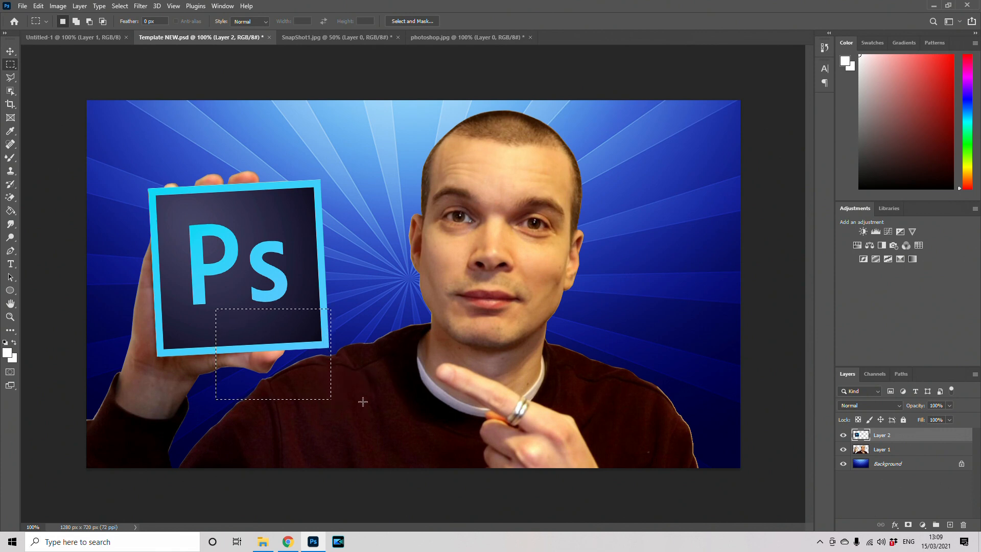
click(892, 451)
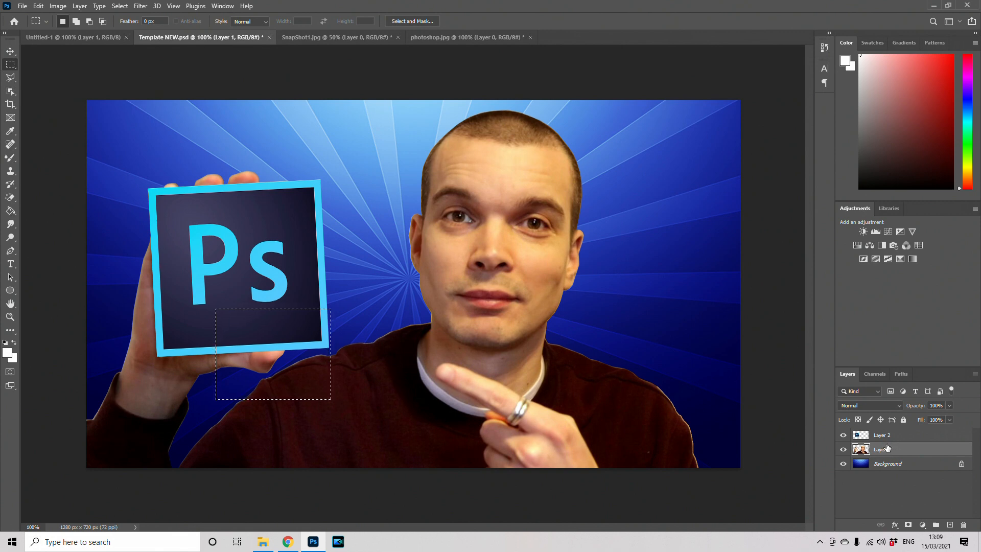
key(ctrl+j)
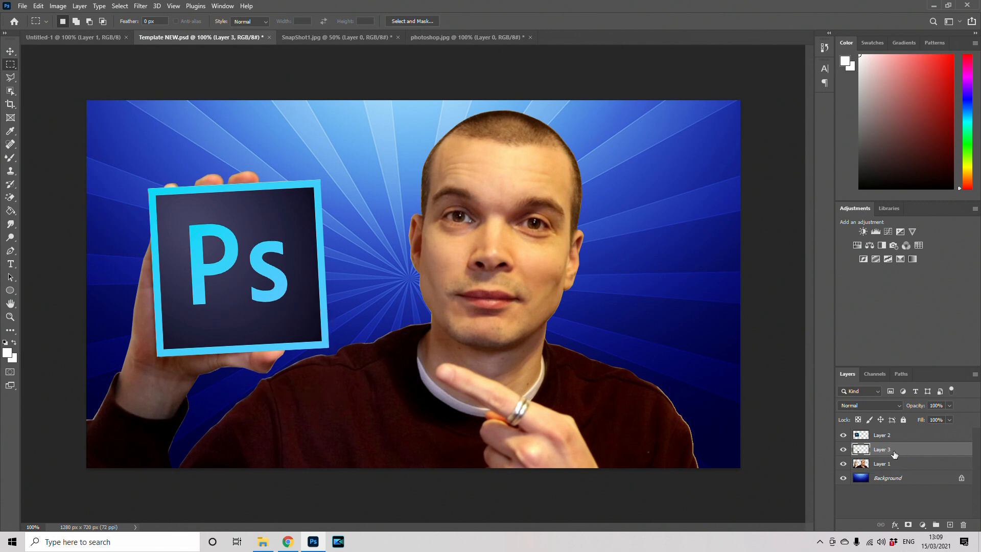
drag(894, 453, 891, 432)
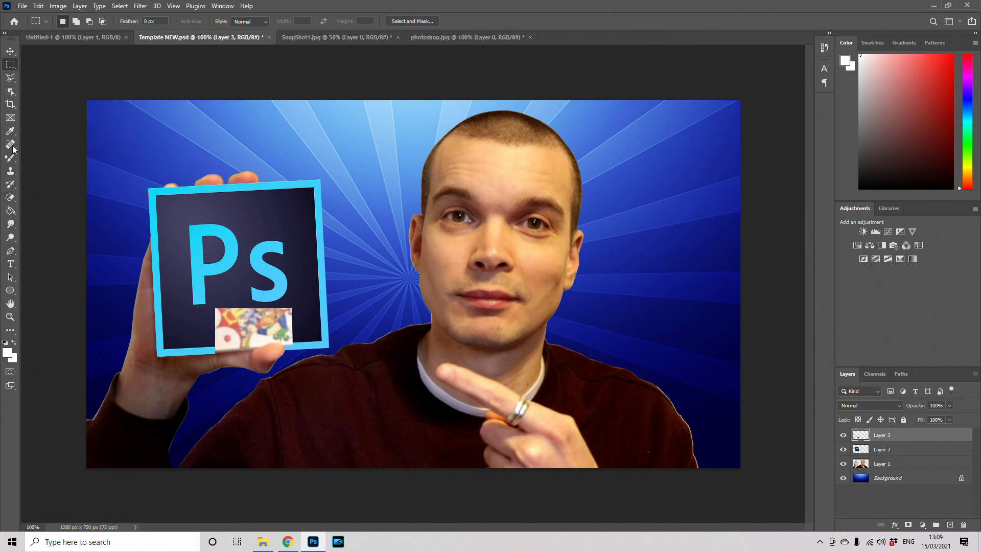
Outline the leftover game case piece above the copied thumb with the Polygonal Lasso and delete it.
click(10, 77)
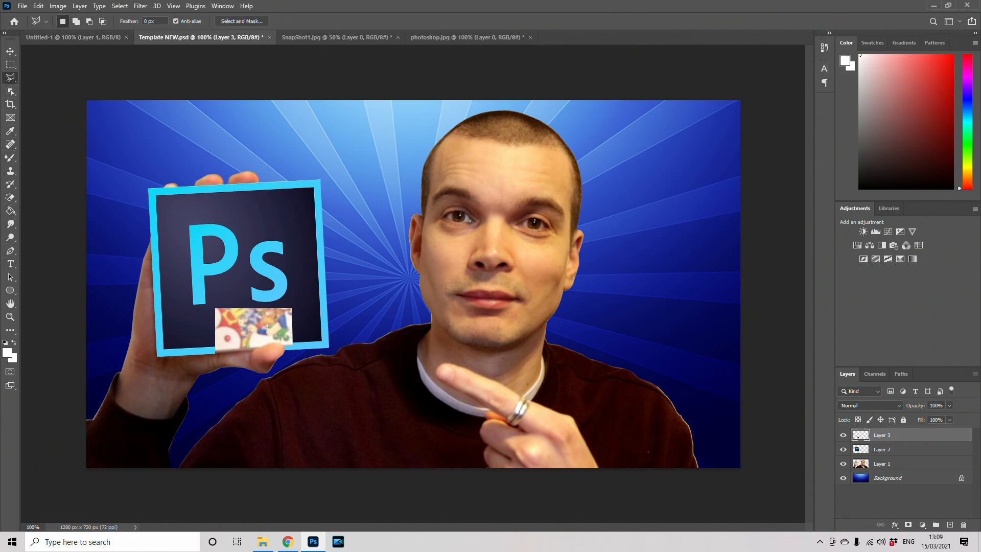
key(ctrl+plus)
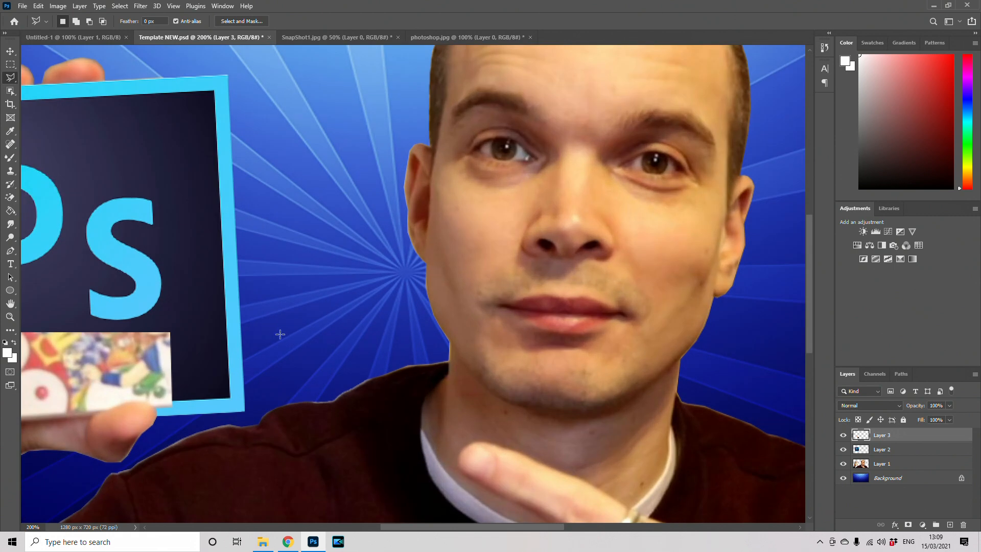
drag(452, 527, 382, 528)
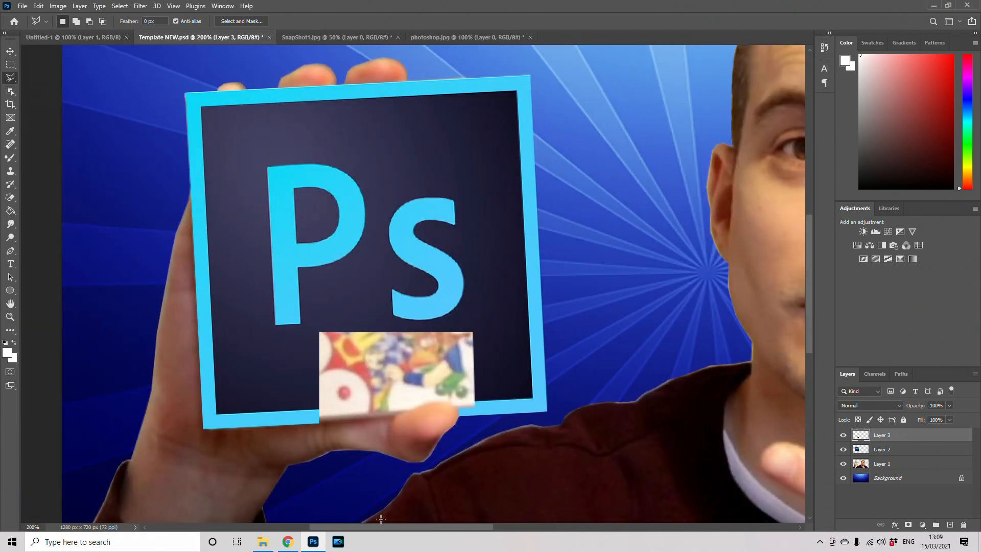
click(313, 423)
click(470, 431)
click(565, 388)
click(543, 183)
click(219, 303)
key(ctrl+d)
key(Delete)
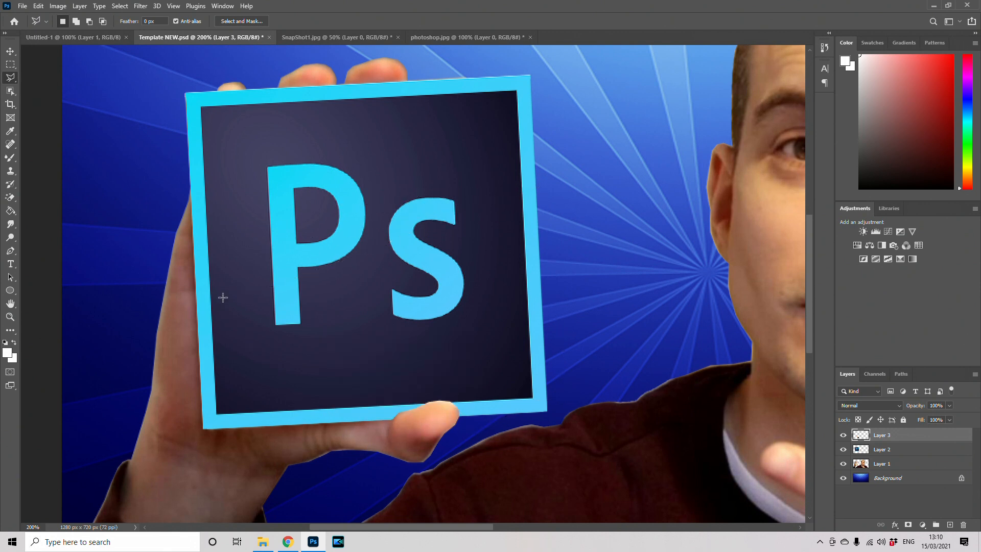
key(ctrl+1)
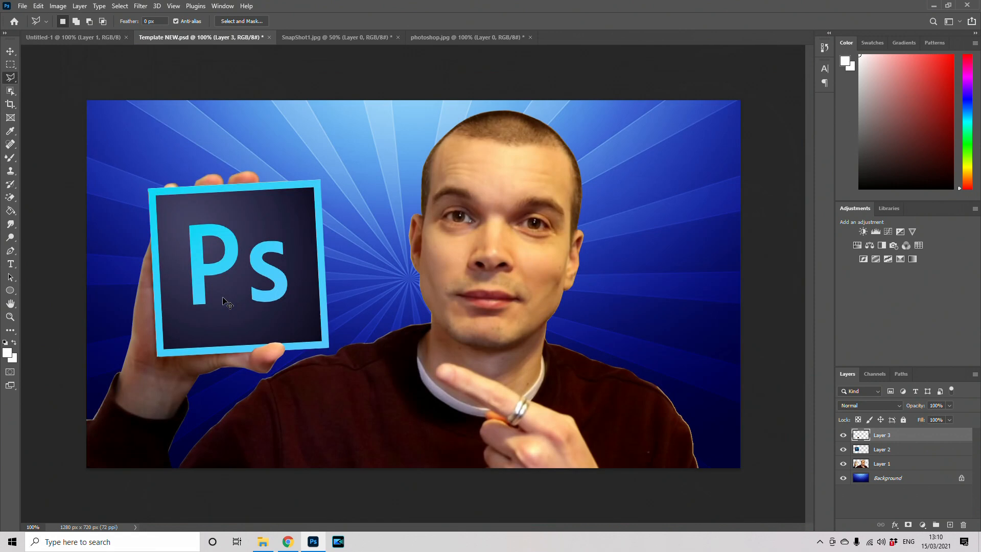
Add a Drop Shadow to the Ps logo layer at a 57° angle, with a shorter distance and lower opacity.
click(10, 51)
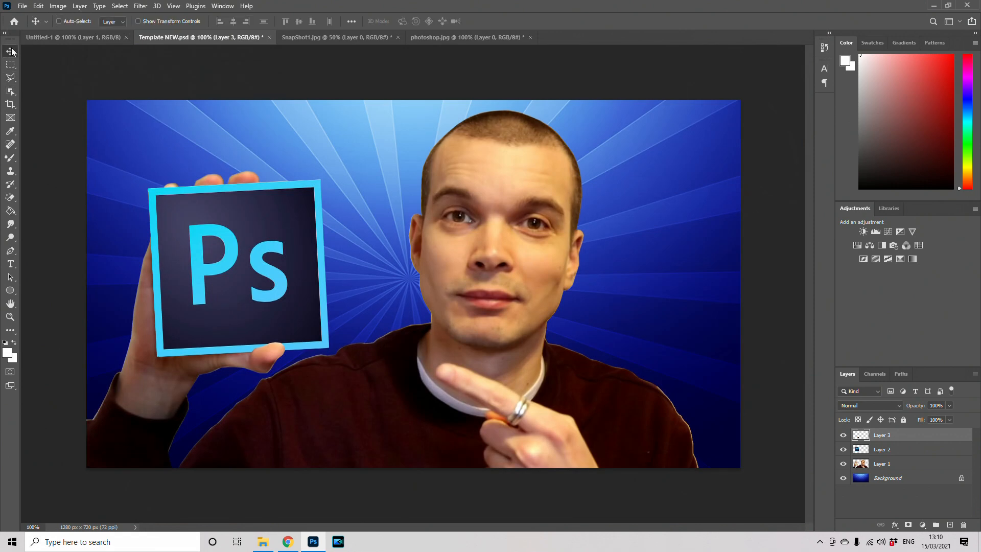
mouse_move(281, 355)
mouse_down()
mouse_move(306, 360)
mouse_move(330, 316)
mouse_move(275, 362)
mouse_up()
right_click(893, 449)
click(895, 30)
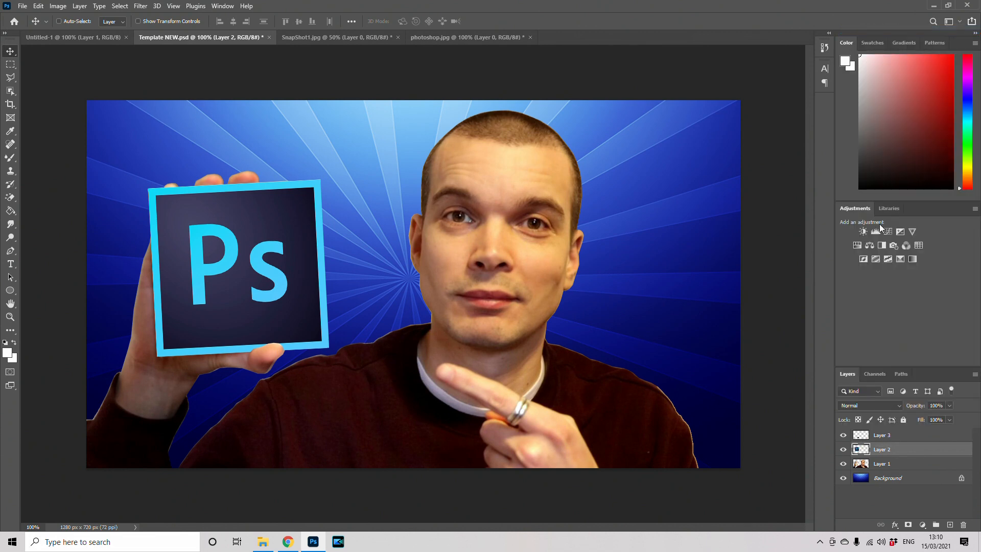
click(637, 468)
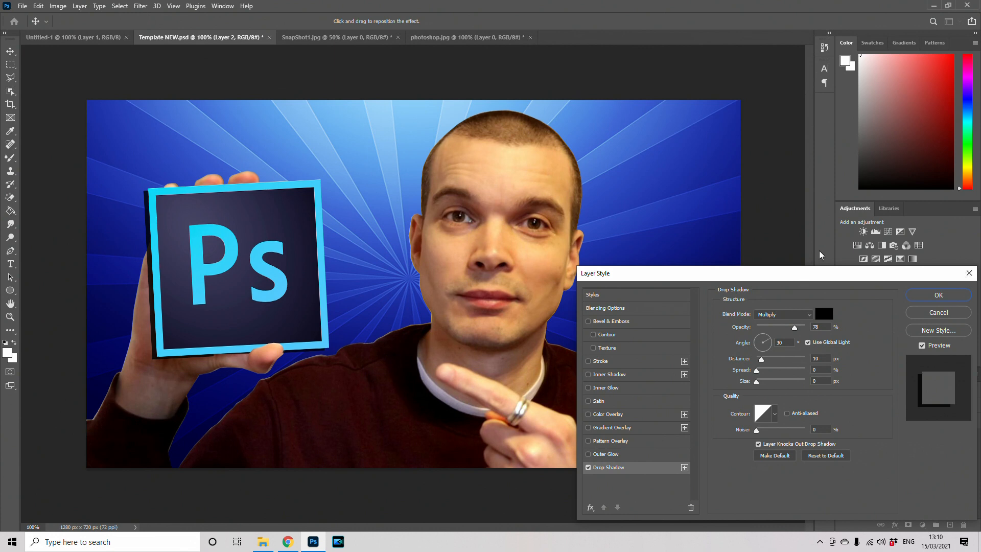
click(769, 336)
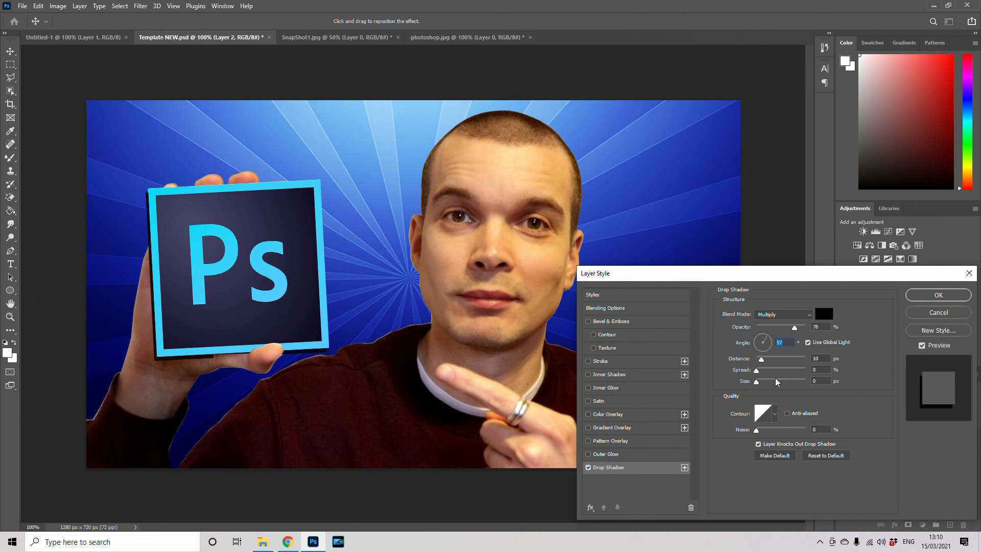
drag(763, 362, 760, 361)
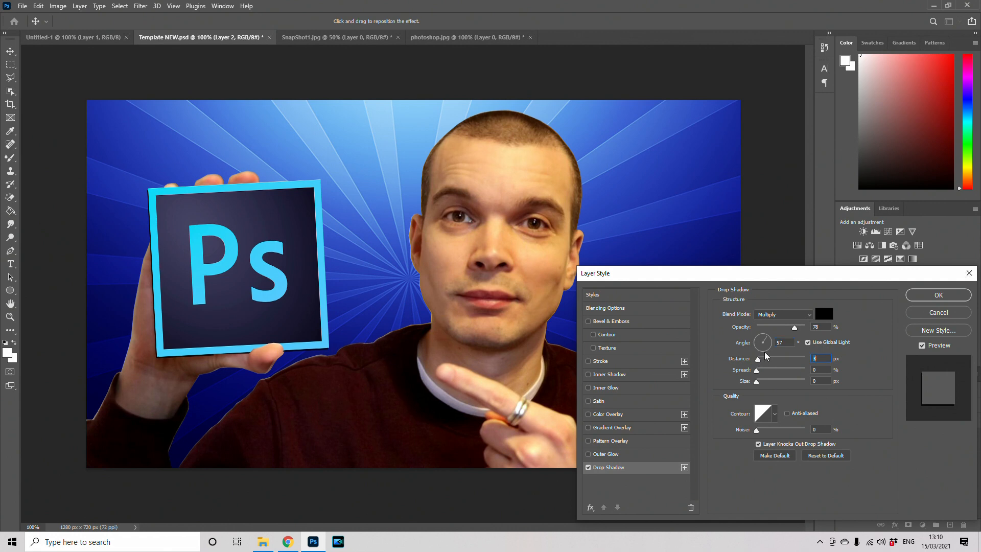
drag(793, 328, 787, 327)
click(941, 294)
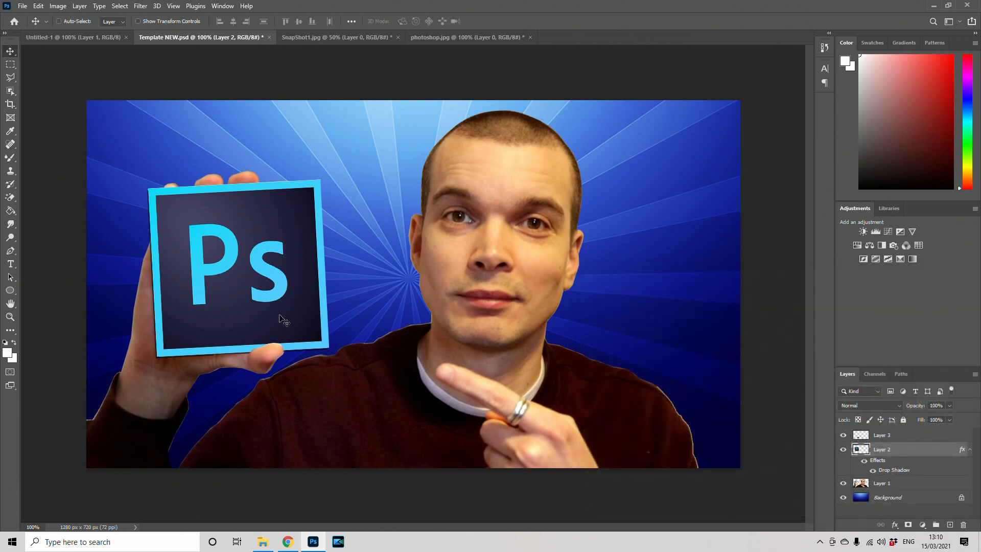
Outline the copied palm strip beside the thumb under the logo with the Polygonal Lasso and cut it away on Layer 3.
key(ctrl+plus)
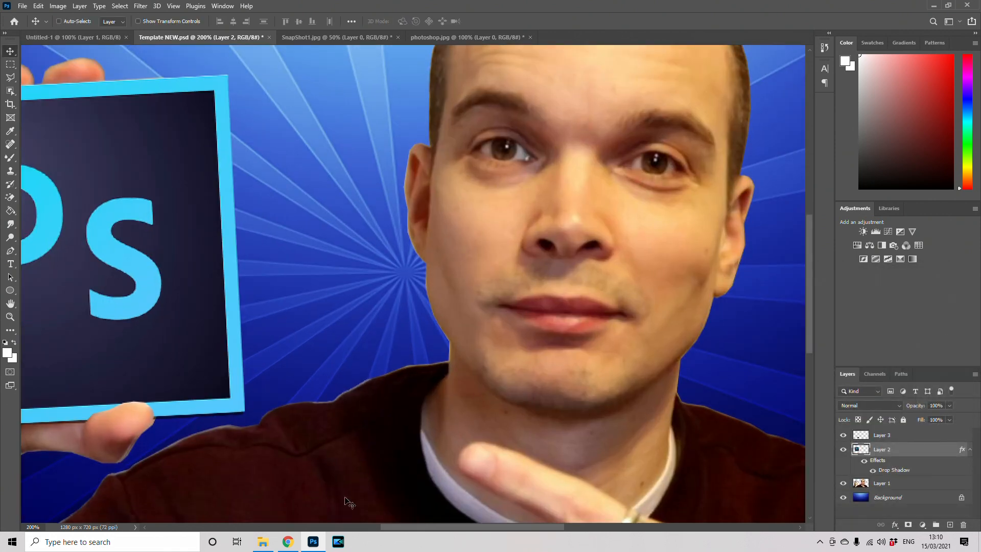
drag(454, 526, 397, 527)
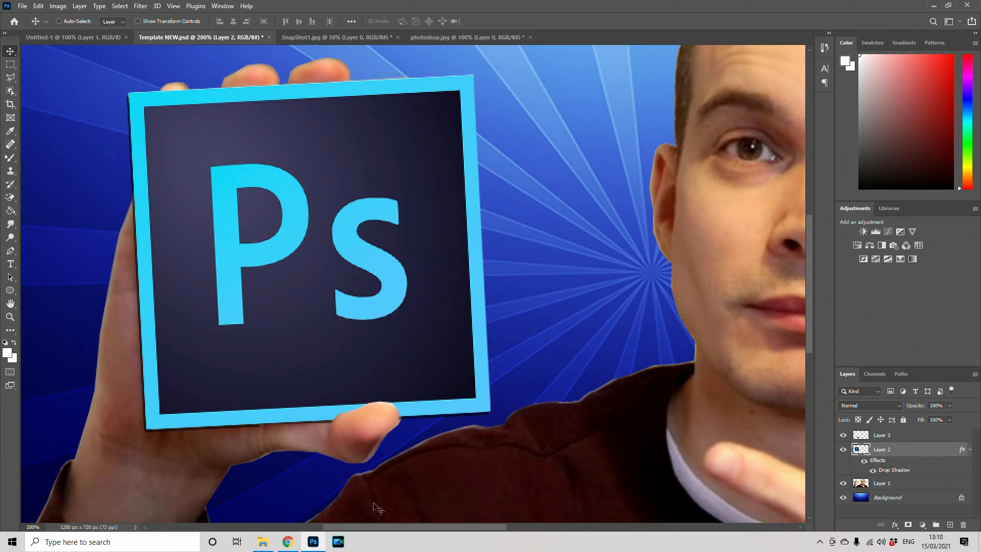
click(10, 77)
click(320, 459)
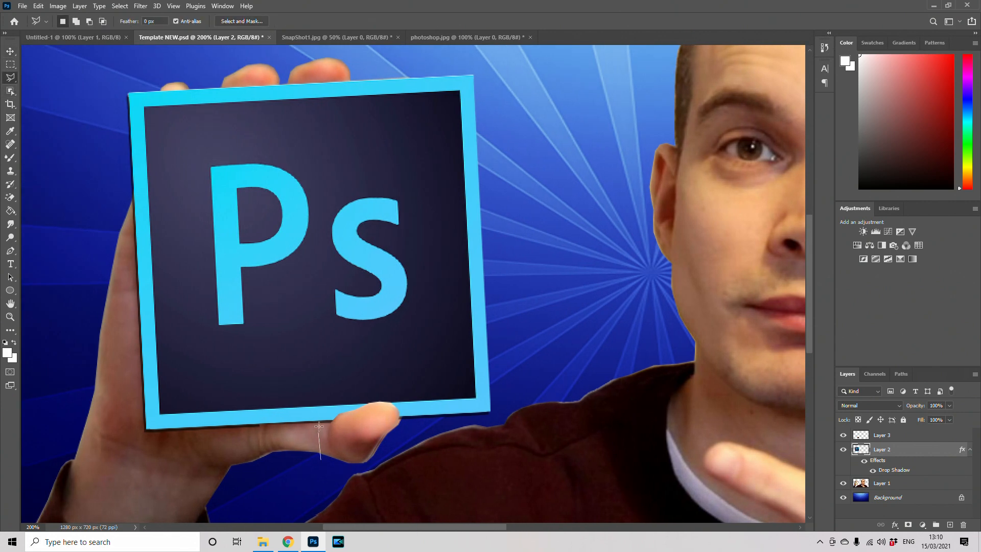
click(332, 402)
click(220, 402)
double_click(250, 494)
click(882, 435)
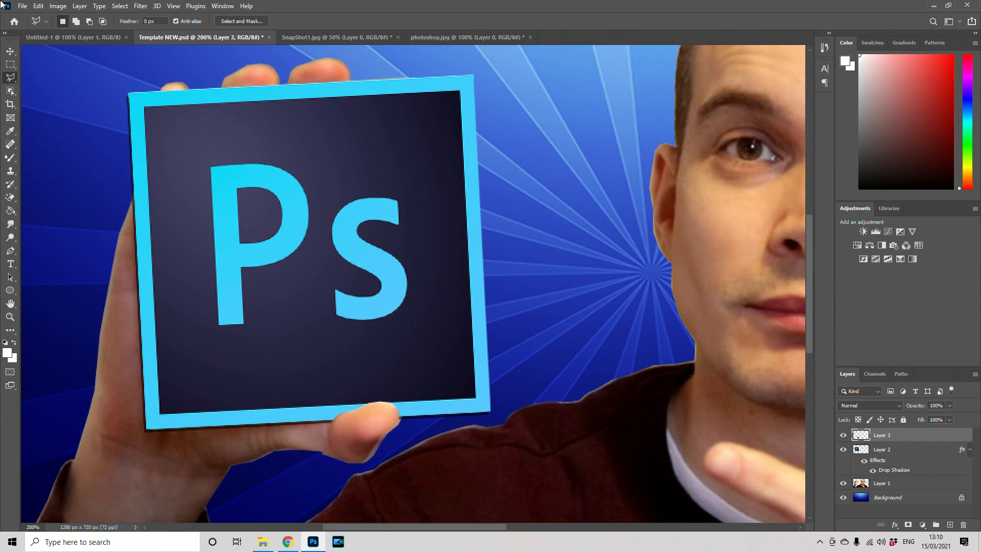
Nudge the copied thumb slightly right over the logo's lower edge and switch to the regular Eraser tool.
click(10, 51)
right_click(363, 448)
click(380, 455)
drag(362, 437, 366, 439)
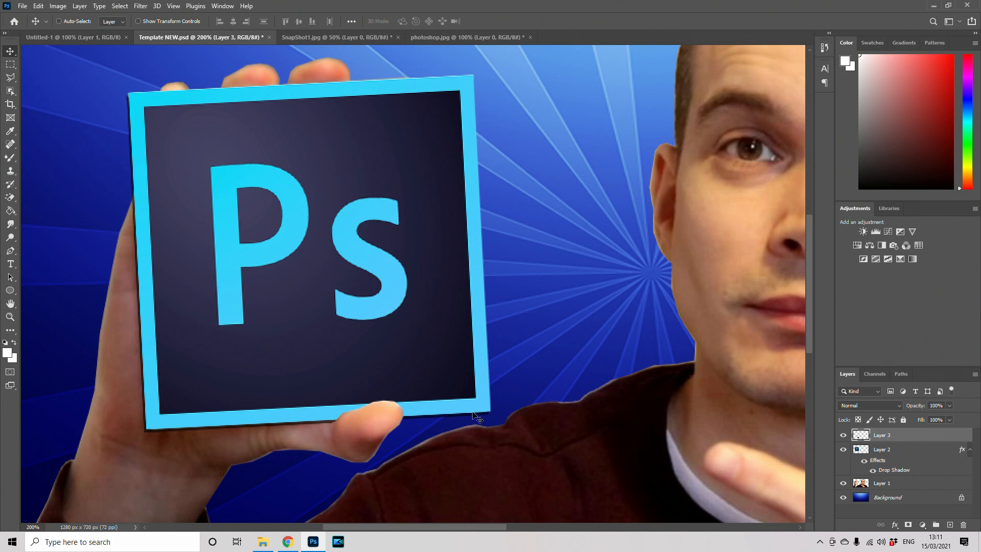
right_click(9, 196)
click(51, 197)
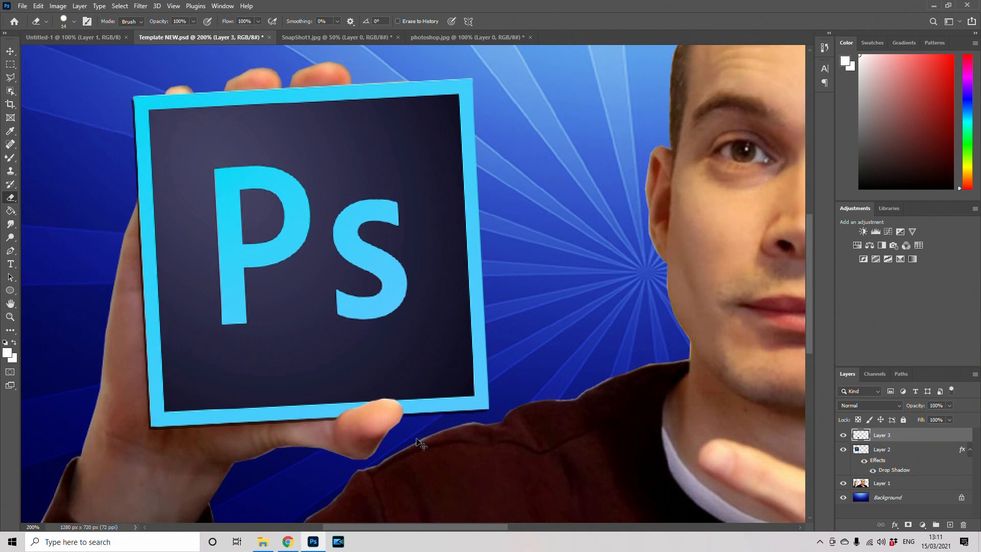
key(ctrl+minus)
key(ctrl+minus)
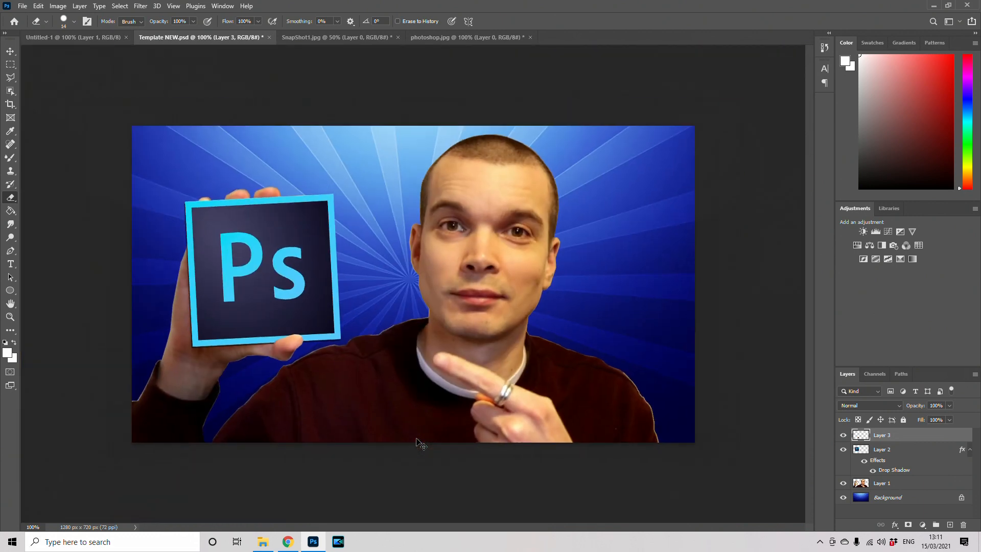
key(ctrl+plus)
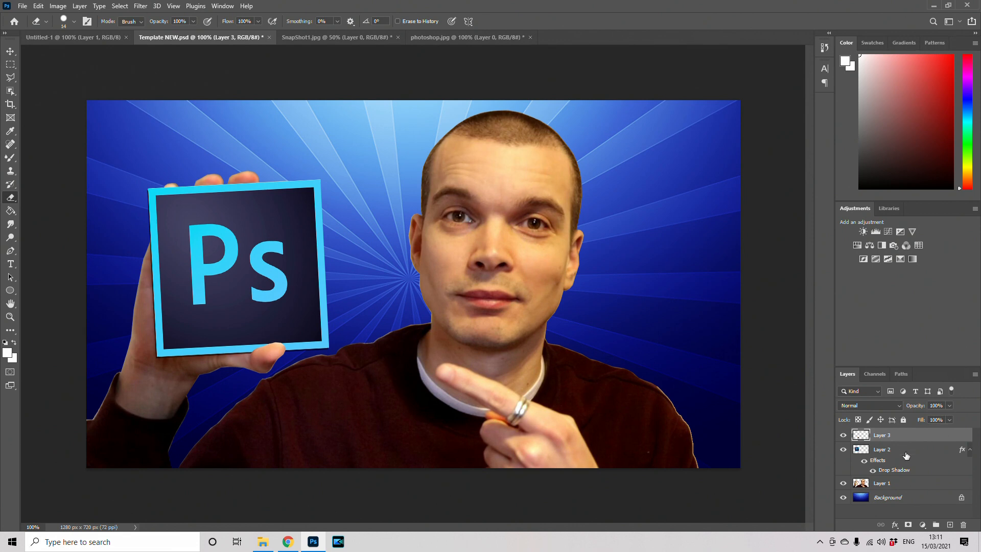
Create a group from Layer 3 named Group 1 and move the logo layer and the man's Layer 1 into it.
right_click(899, 436)
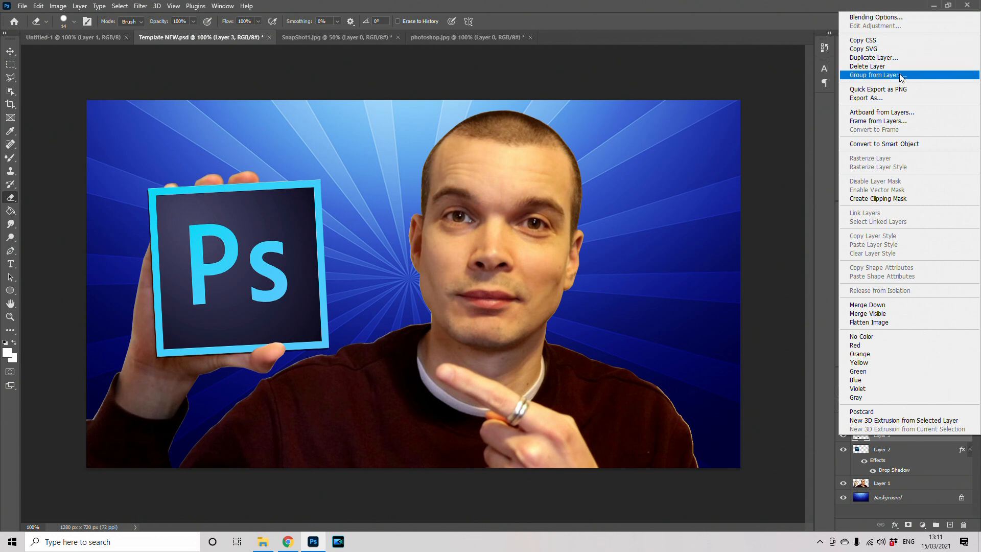
click(877, 75)
click(571, 165)
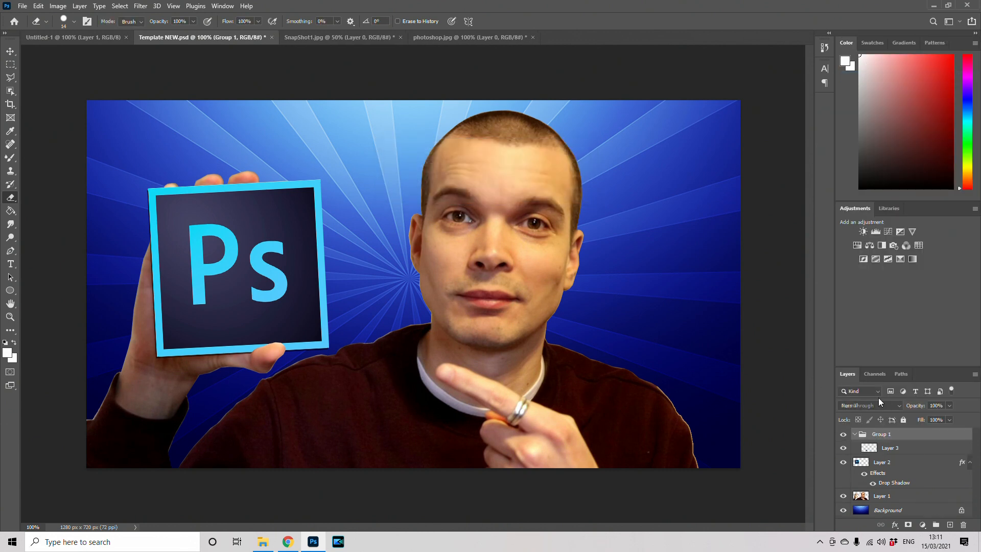
drag(888, 469, 894, 453)
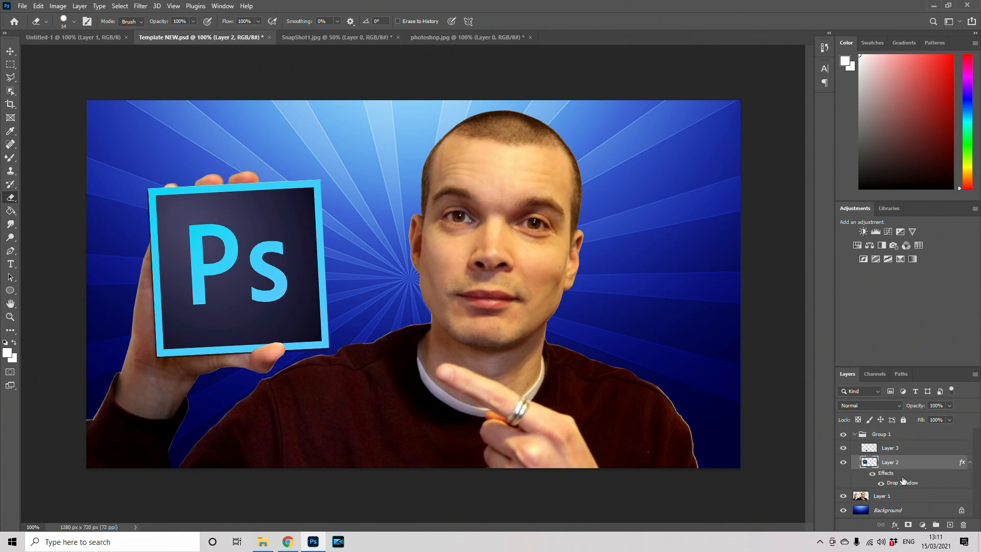
mouse_move(896, 499)
mouse_down()
mouse_move(897, 458)
mouse_move(907, 485)
mouse_up()
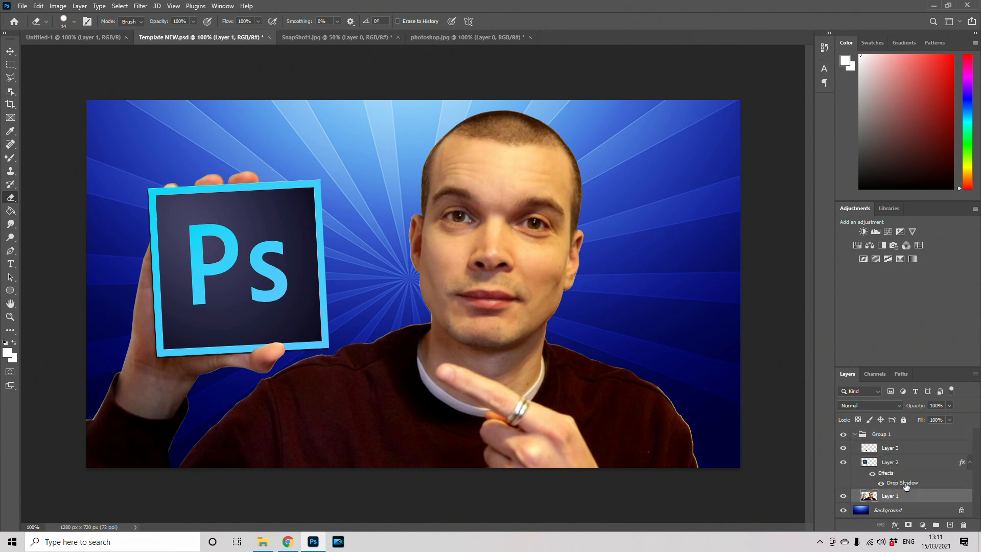
Add an Outer Glow to Group 1 and set the glow colour to magenta 990b79.
click(900, 439)
right_click(901, 439)
click(925, 24)
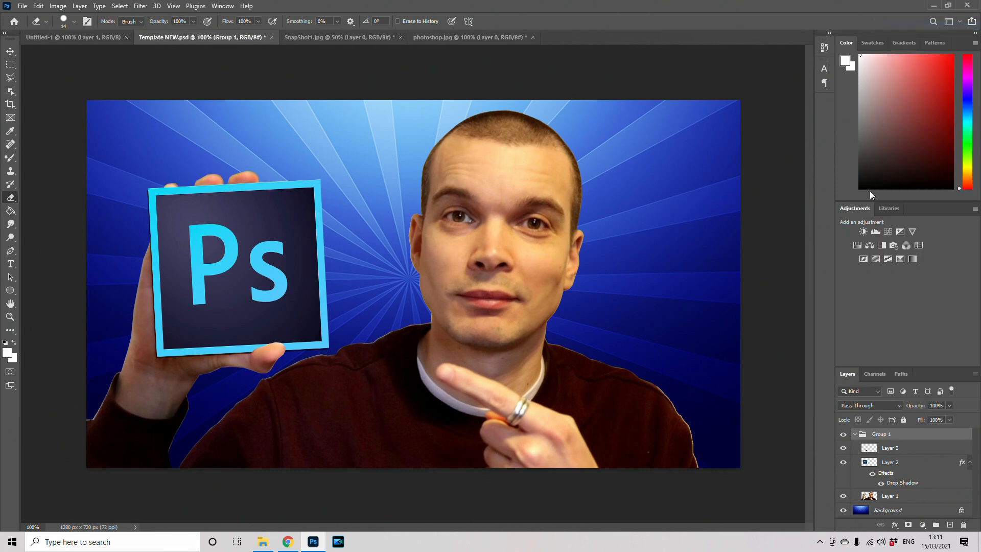
click(639, 453)
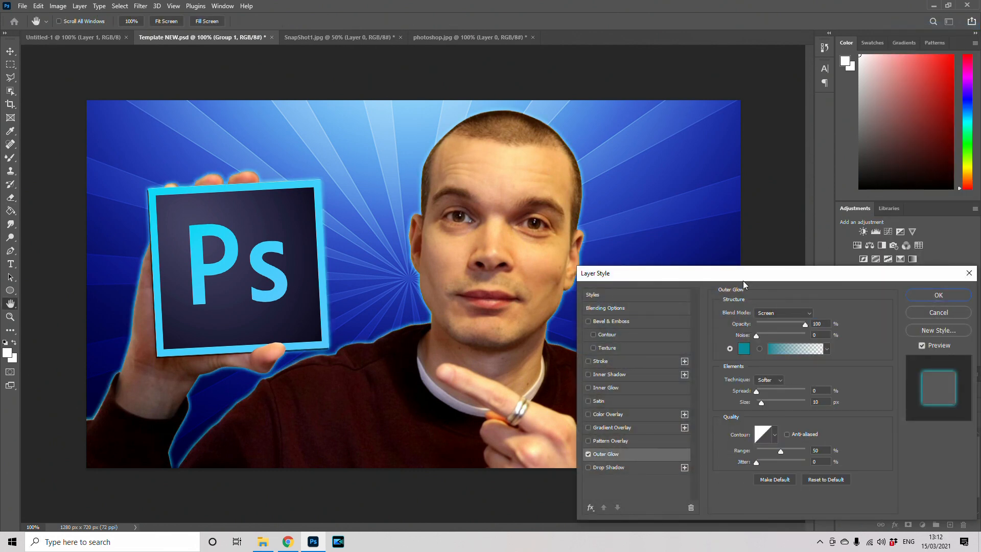
drag(730, 279, 792, 248)
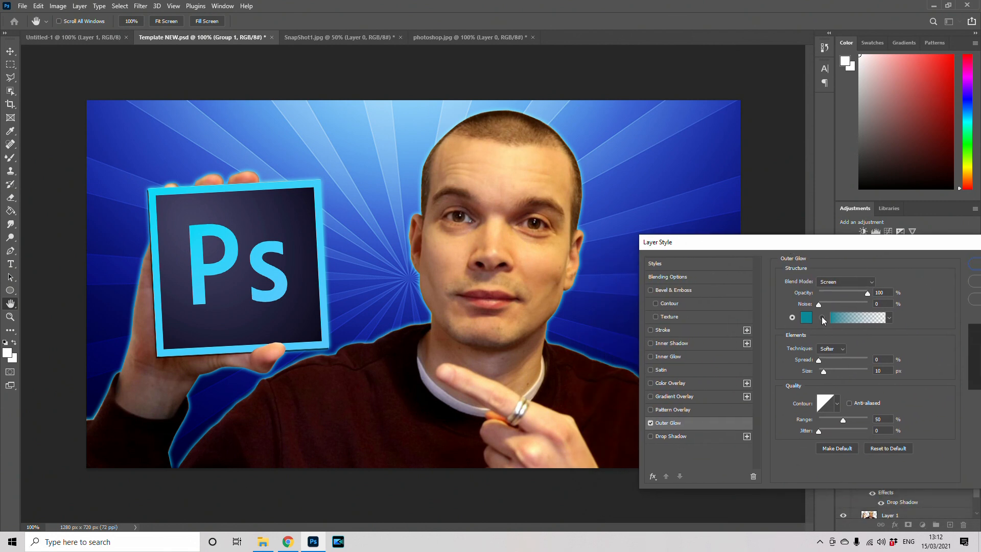
click(807, 317)
drag(624, 232, 626, 225)
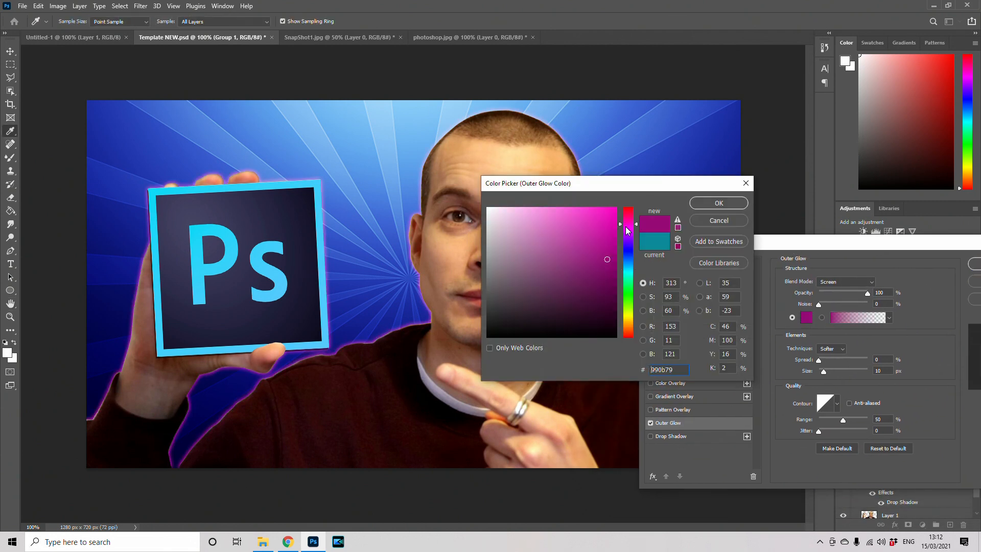
click(708, 205)
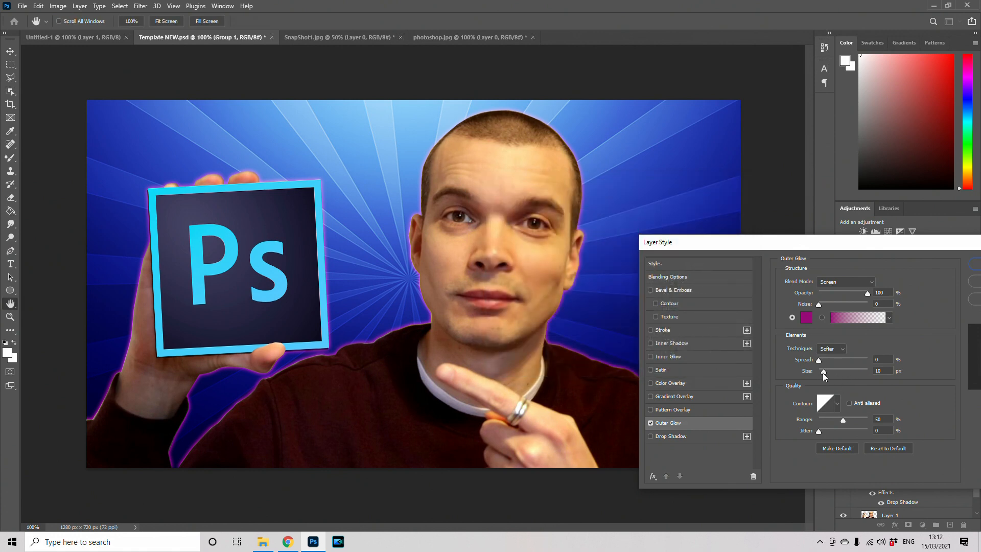
Increase the size of Group 1's outer glow slightly, adjust its spread and apply the layer style.
drag(824, 372, 822, 372)
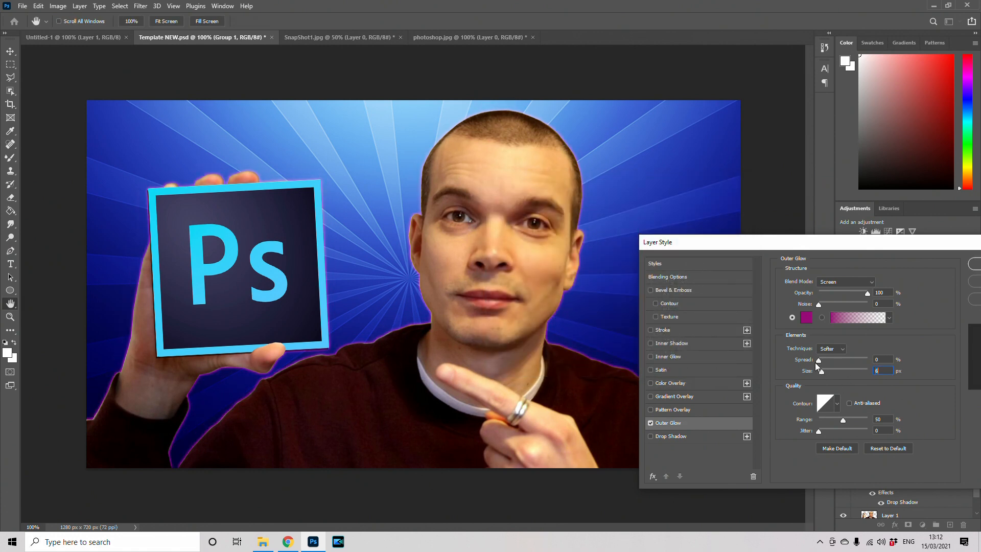
drag(824, 372, 827, 373)
click(826, 373)
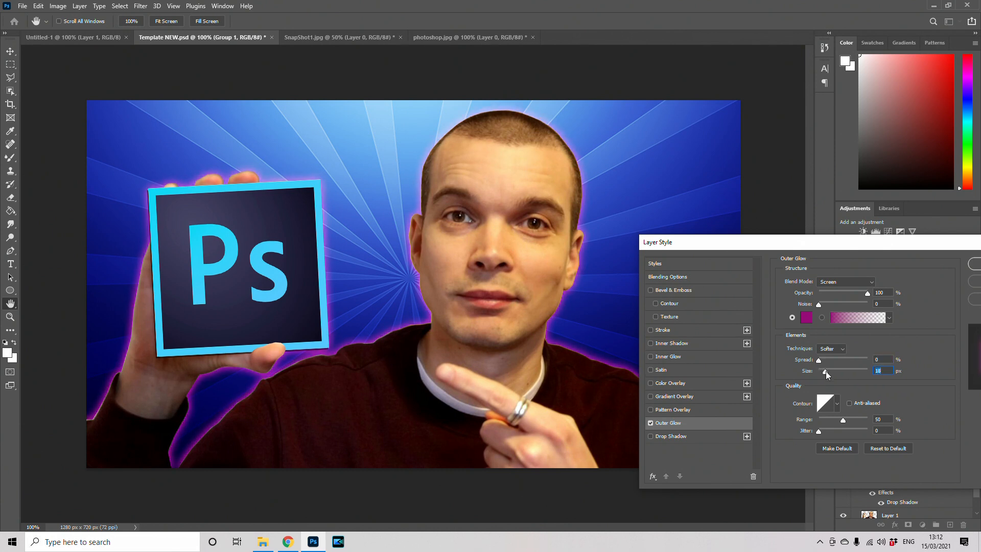
click(823, 360)
key(Return)
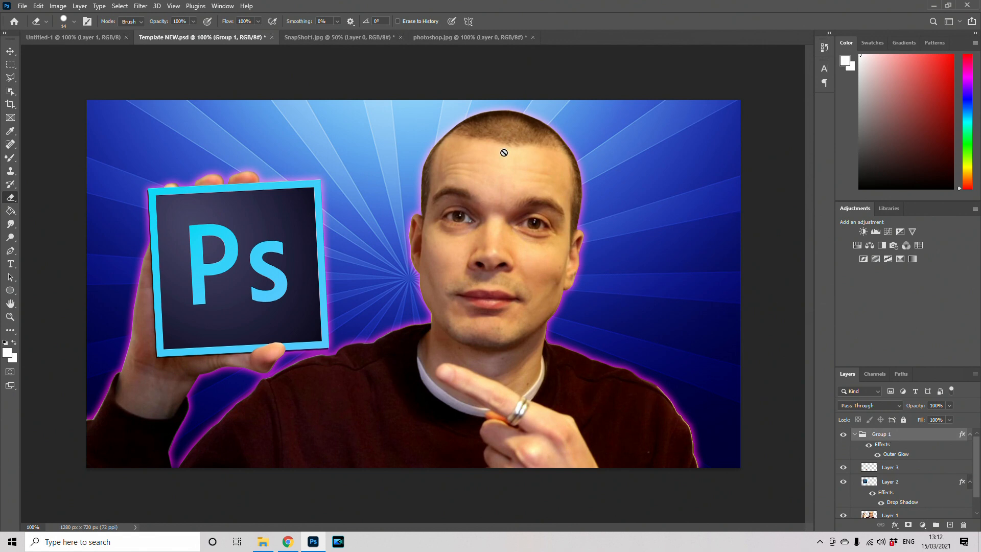
Turn off Group 1's Outer Glow and give the group a 4 px white (ffffff) outside Stroke instead.
right_click(885, 435)
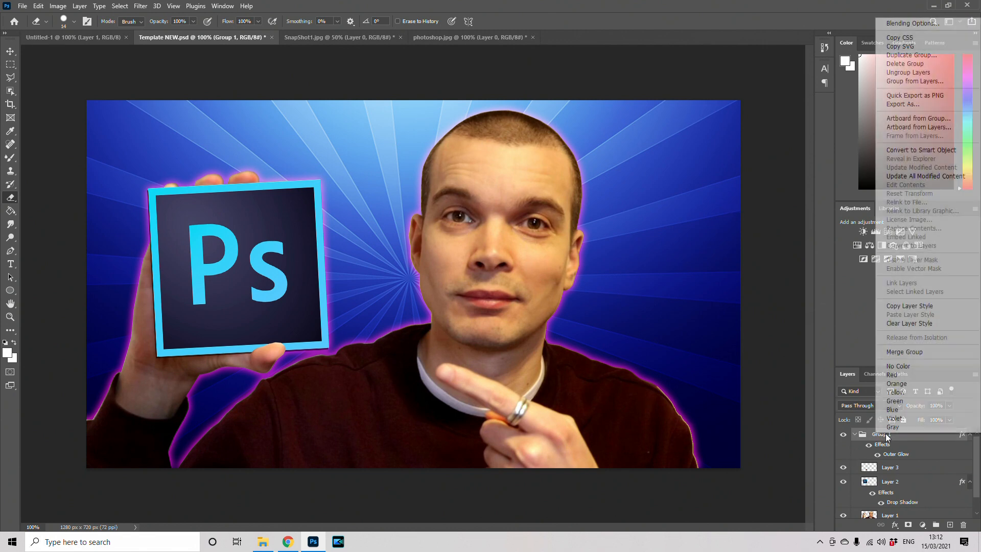
click(906, 22)
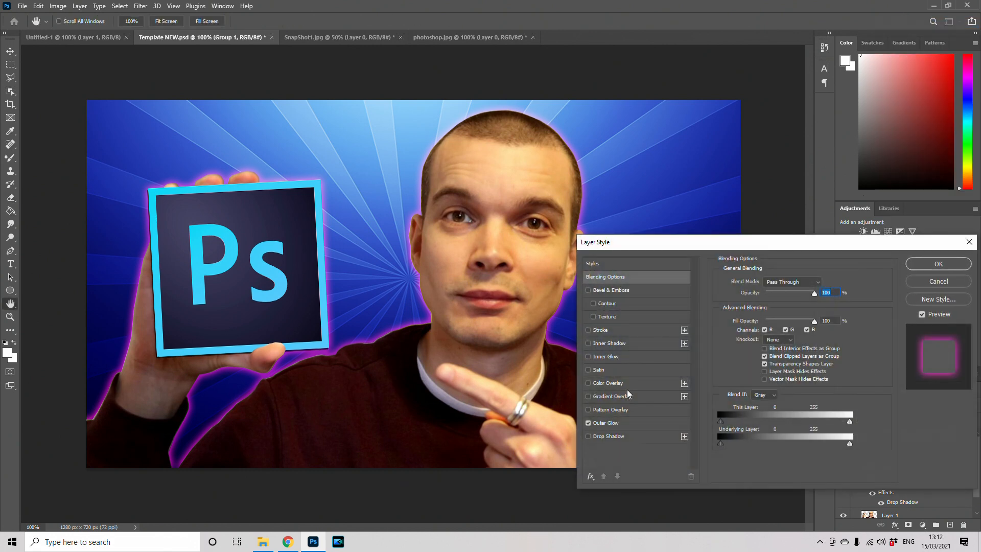
click(589, 423)
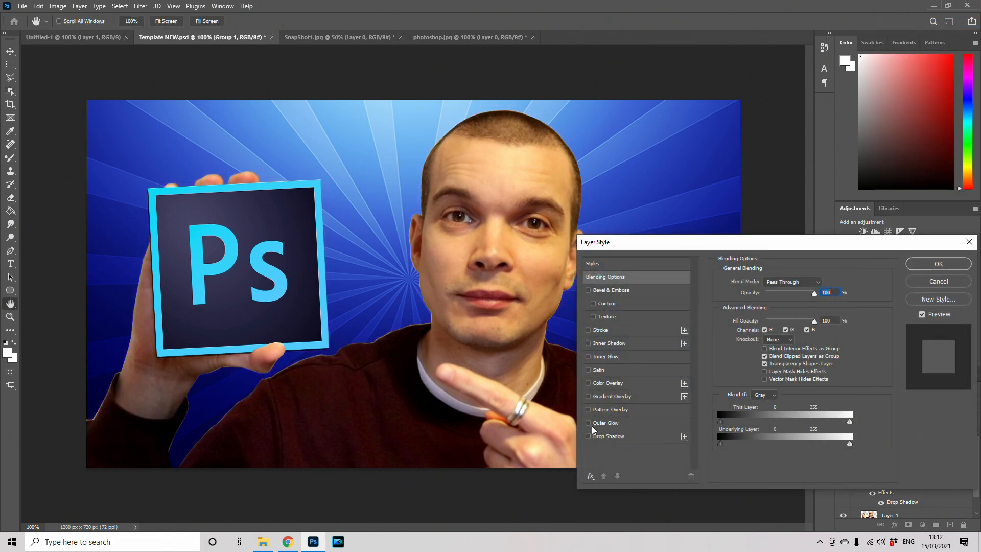
click(597, 330)
click(738, 356)
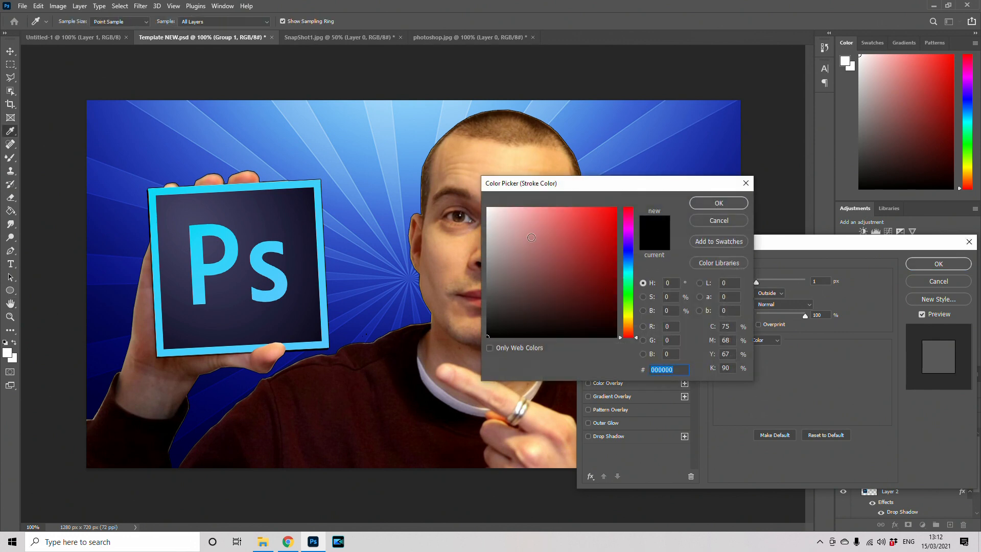
text(ffffff)
click(718, 204)
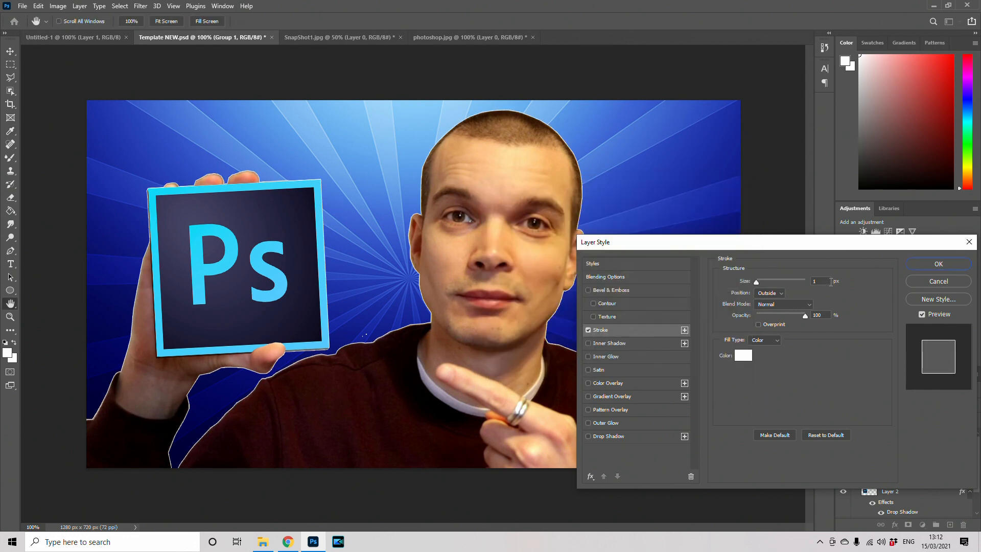
text(4)
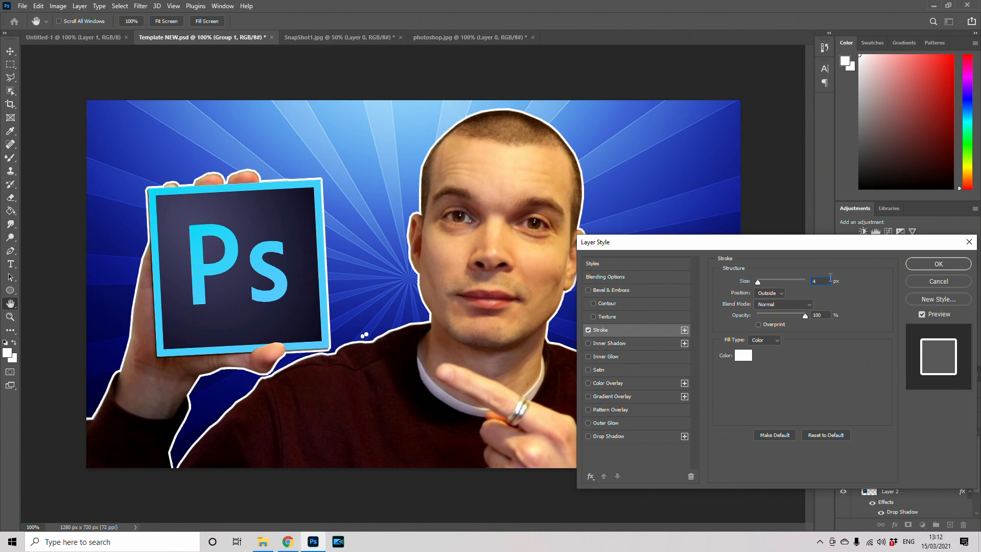
click(940, 264)
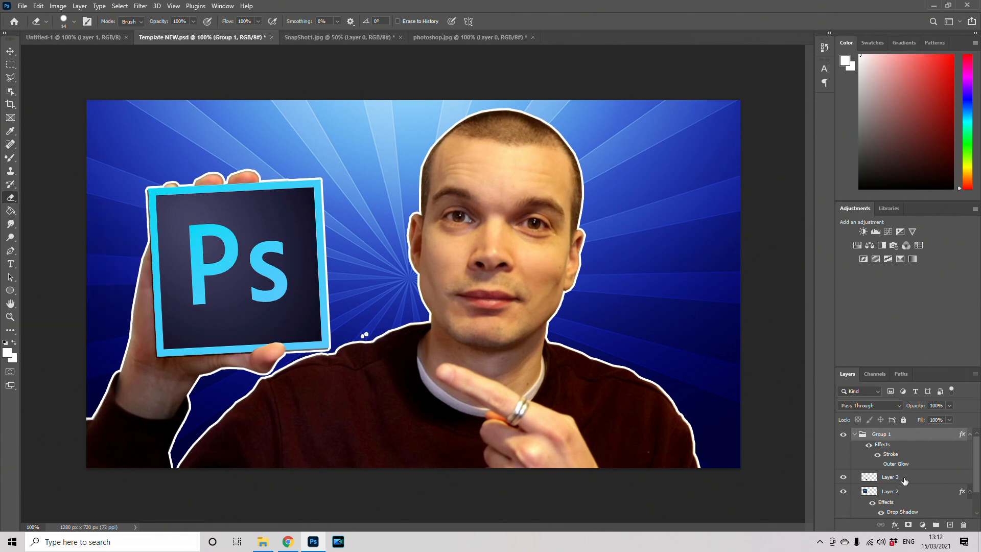
Select the man's Layer 1 and erase the stray outlined specks above his shoulder.
scroll(978, 480, down, 2)
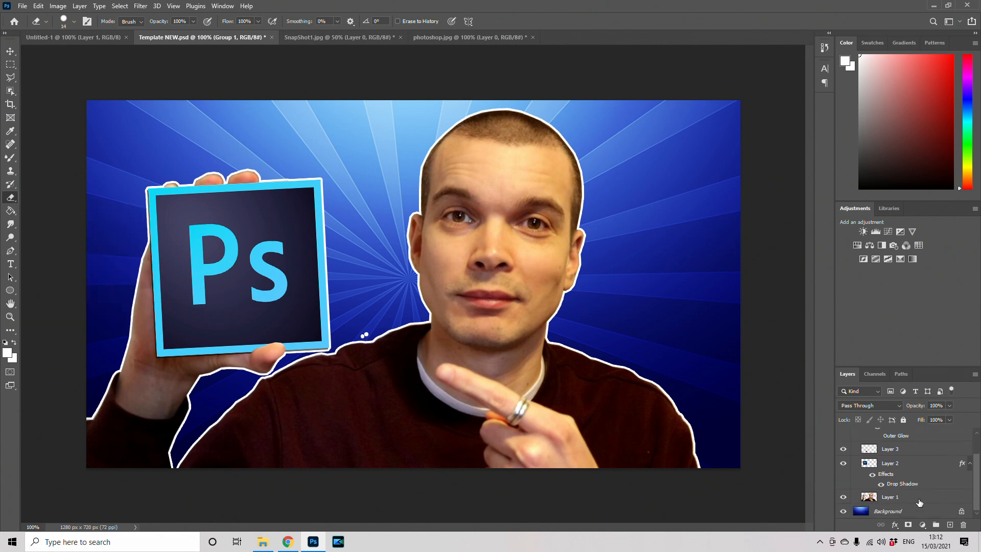
click(900, 497)
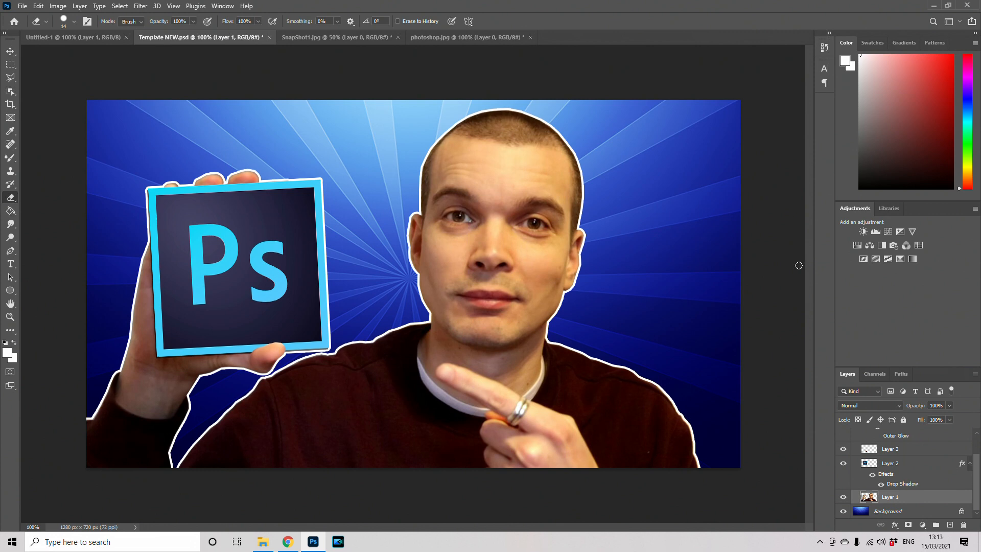
Add a text layer reading PHOTOSHOP in white 120 pt Alegreya Sans Black across the upper part of the thumbnail.
click(10, 51)
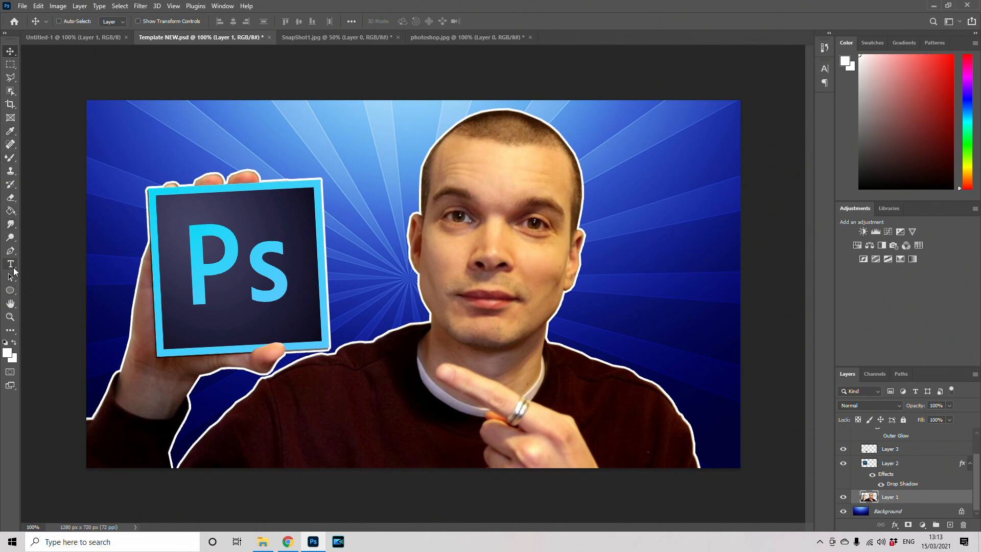
click(13, 268)
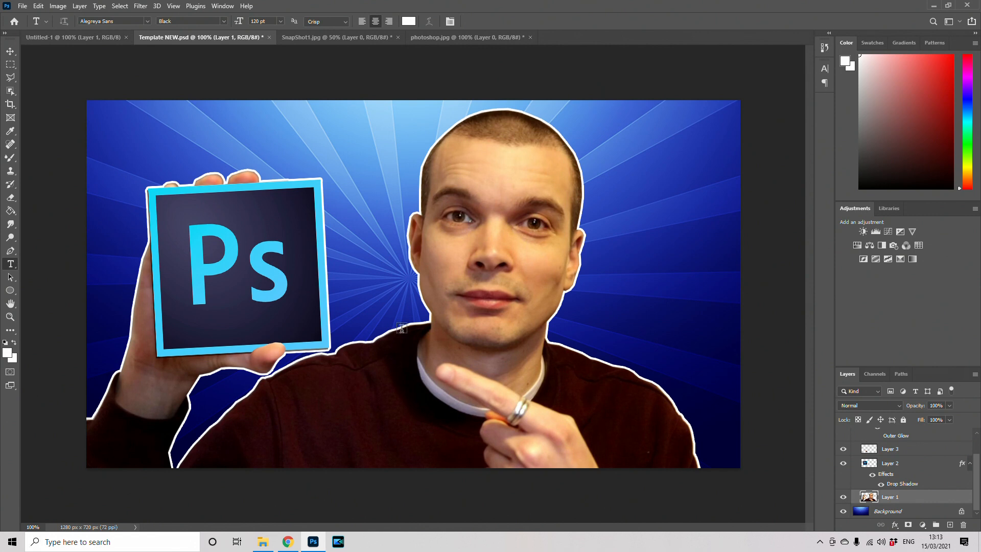
click(411, 172)
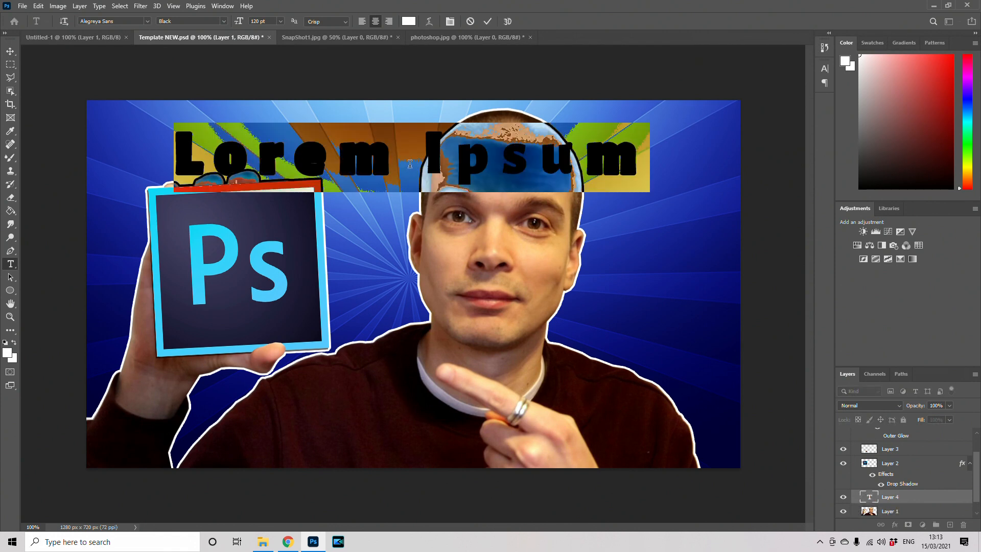
text(PHOTOSHOP)
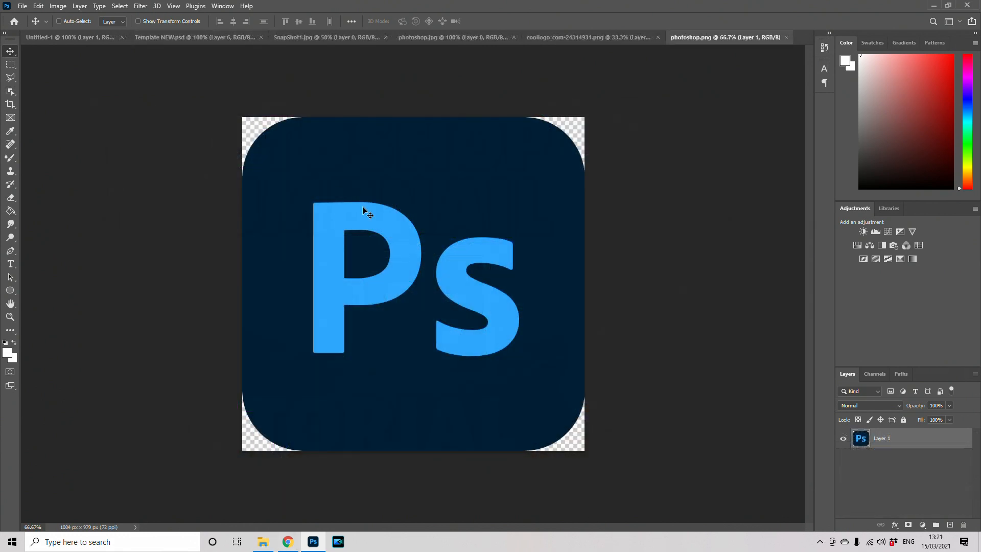
Copy the Ps logo from photoshop.png into Template NEW.psd and place its layer beneath the man's Layer 1.
drag(438, 230, 404, 257)
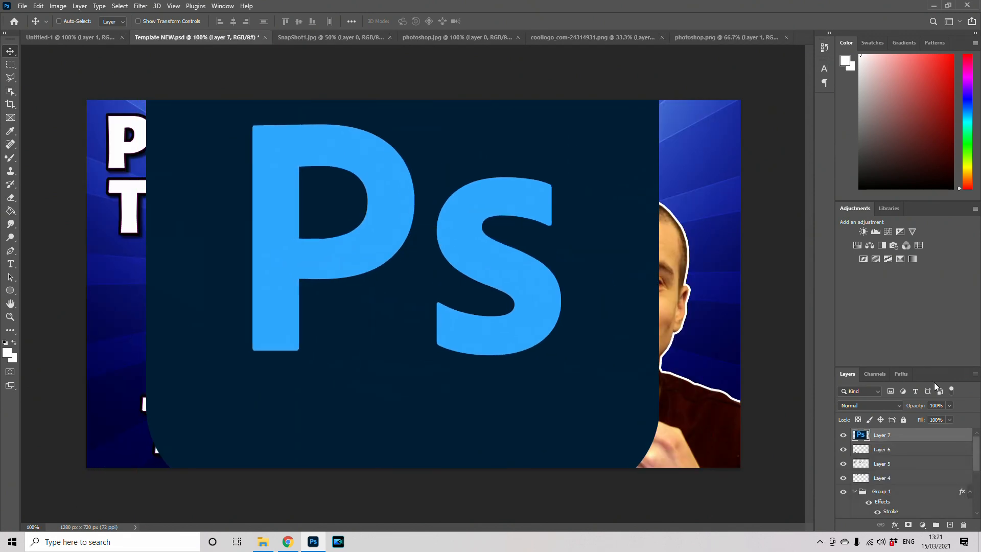
drag(899, 437, 907, 511)
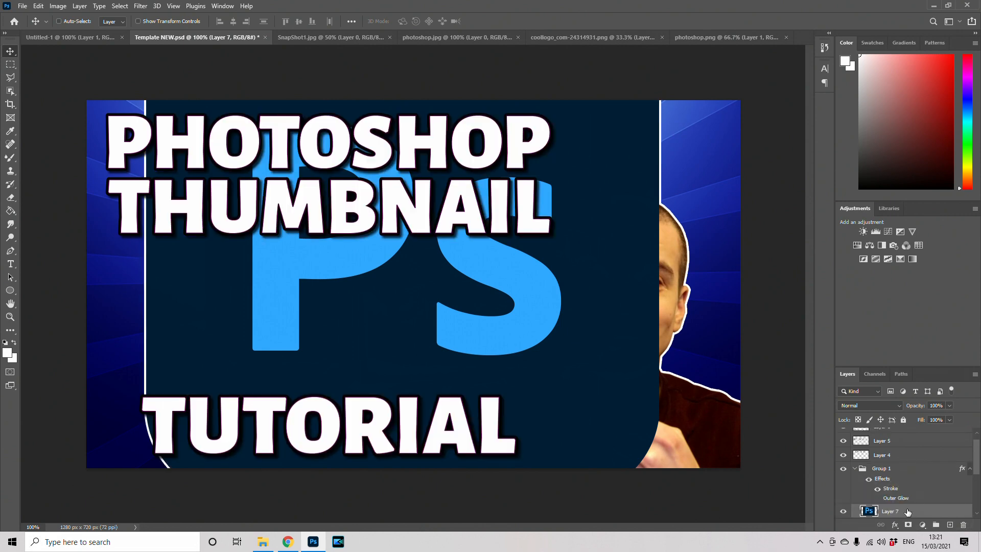
scroll(977, 469, down, 3)
drag(926, 467, 935, 519)
scroll(978, 513, down, 3)
drag(925, 468, 926, 504)
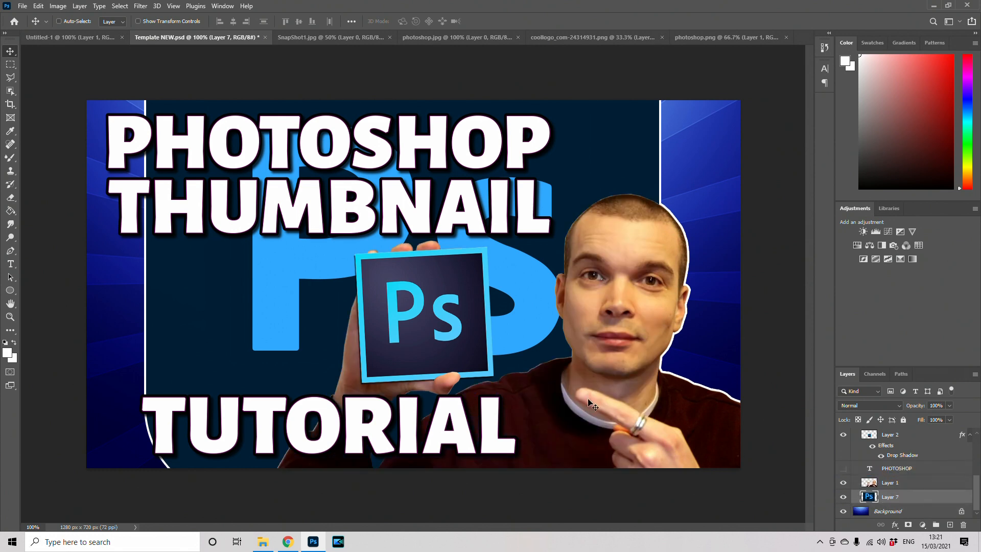
Take the imported logo layer out of Group 1 to just above Background and reposition the logo behind the man.
drag(533, 316, 579, 377)
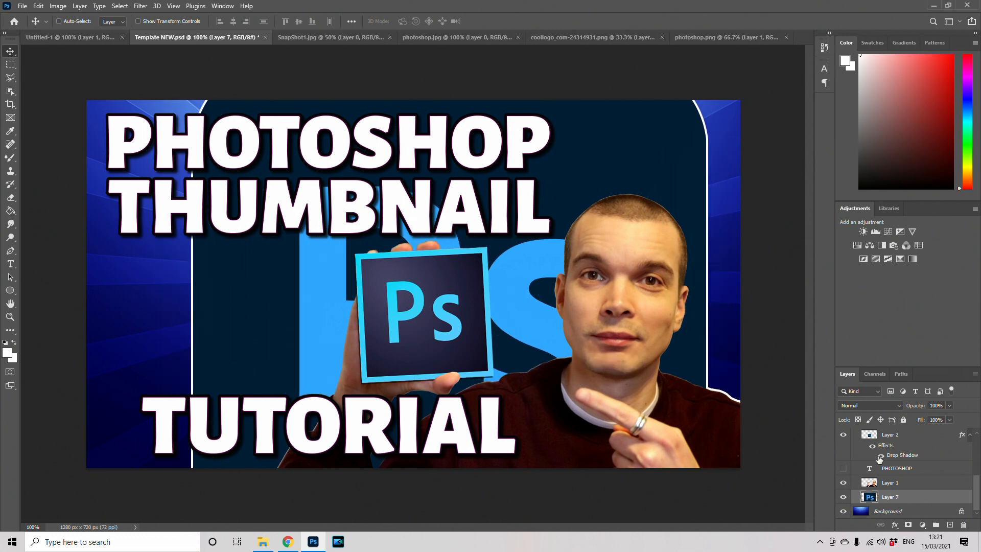
drag(891, 498, 898, 511)
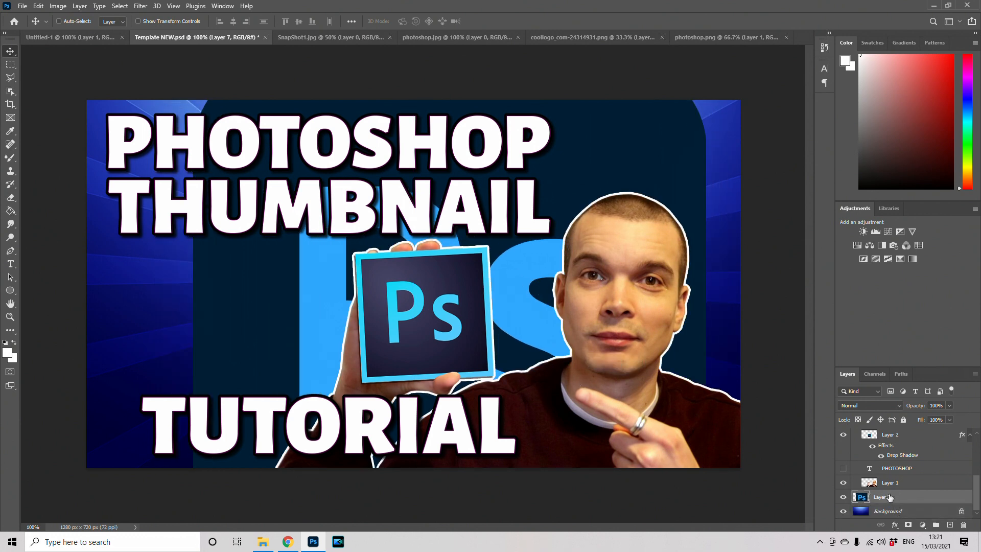
drag(621, 334, 588, 318)
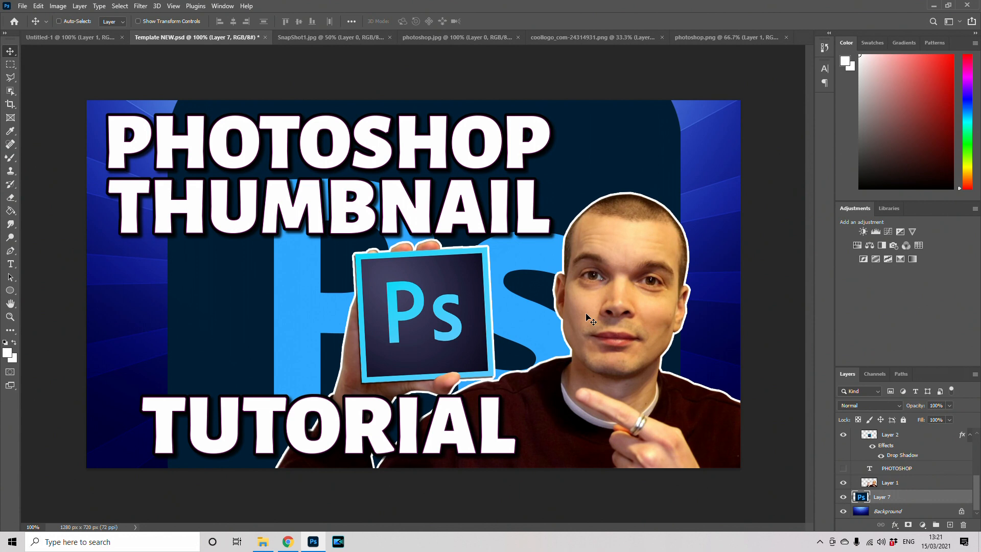
Free-transform the large background logo, resizing it, tilting it counterclockwise and positioning it behind the titles and the man.
key(ctrl+t)
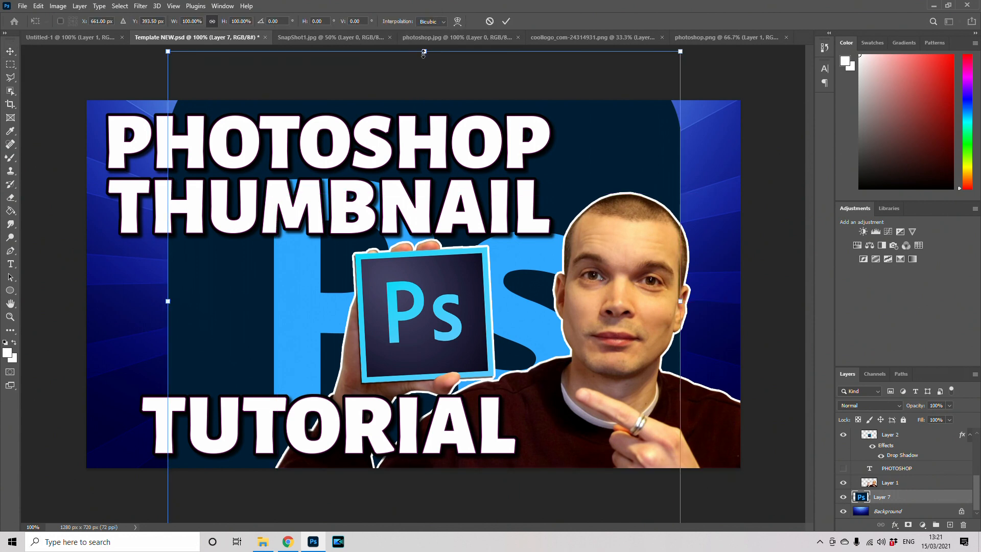
drag(424, 51, 424, 200)
drag(541, 270, 523, 180)
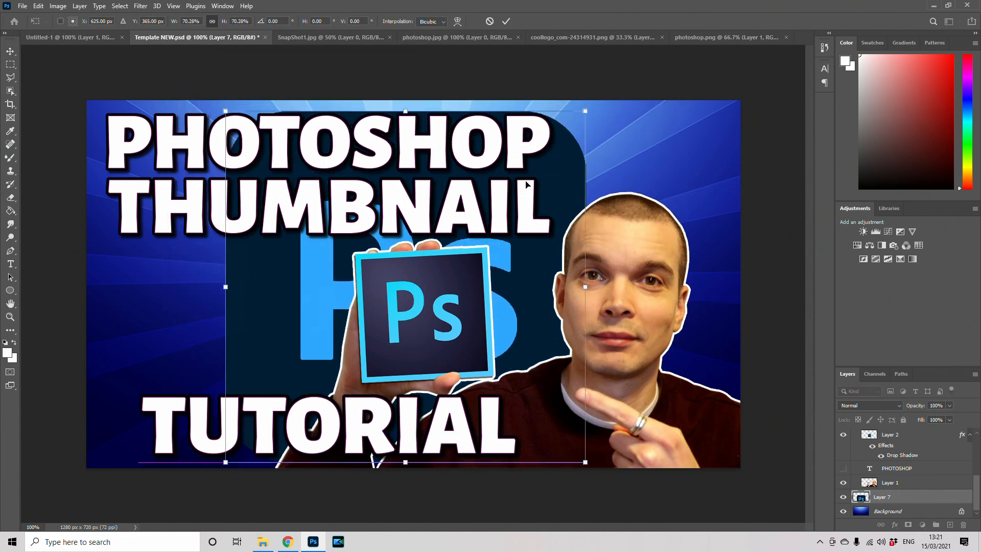
drag(407, 113, 352, 74)
drag(528, 271, 530, 248)
key(Return)
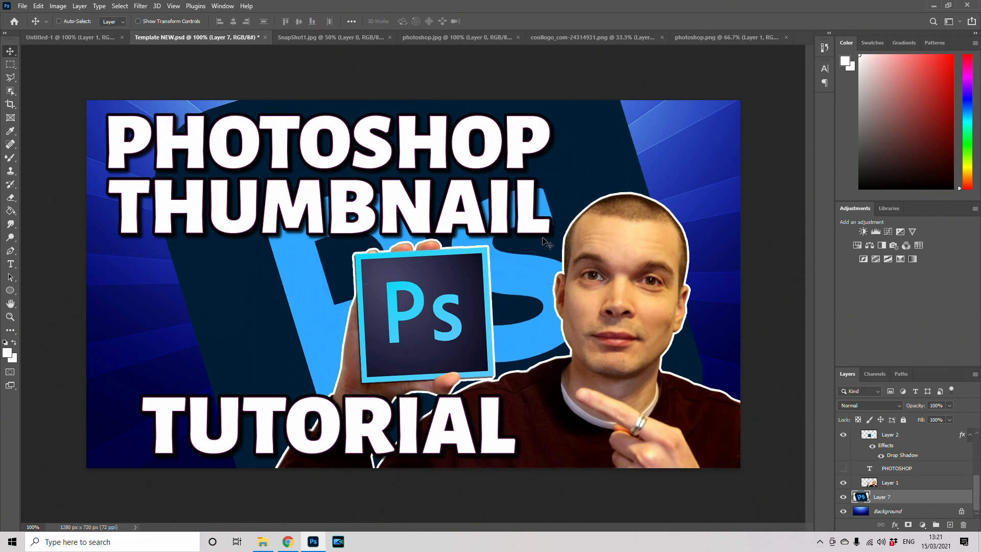
Lower the opacity of the background logo's Layer 7 to 26%.
click(949, 405)
click(930, 418)
drag(927, 418, 917, 416)
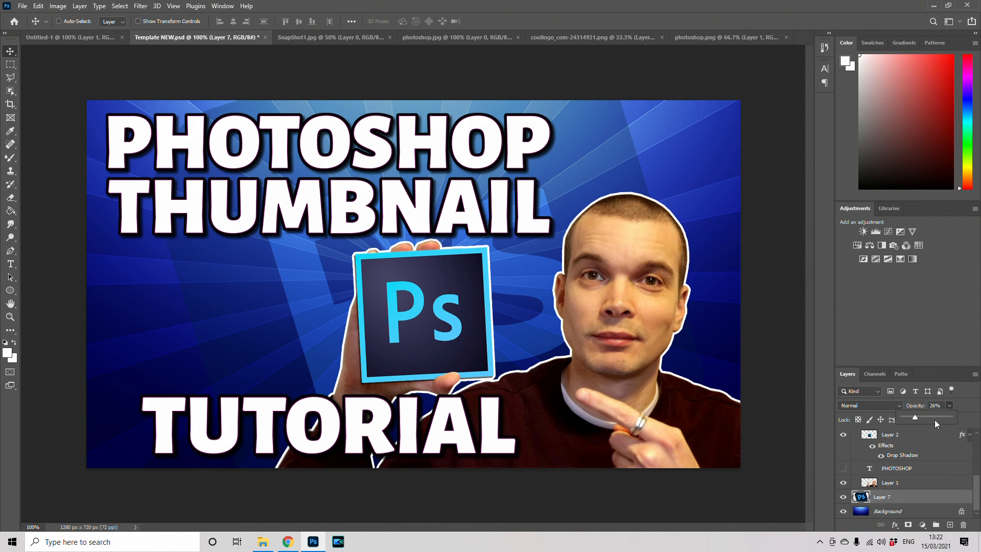
click(620, 509)
Select the man's Layer 1 and switch to the regular Eraser tool.
click(908, 486)
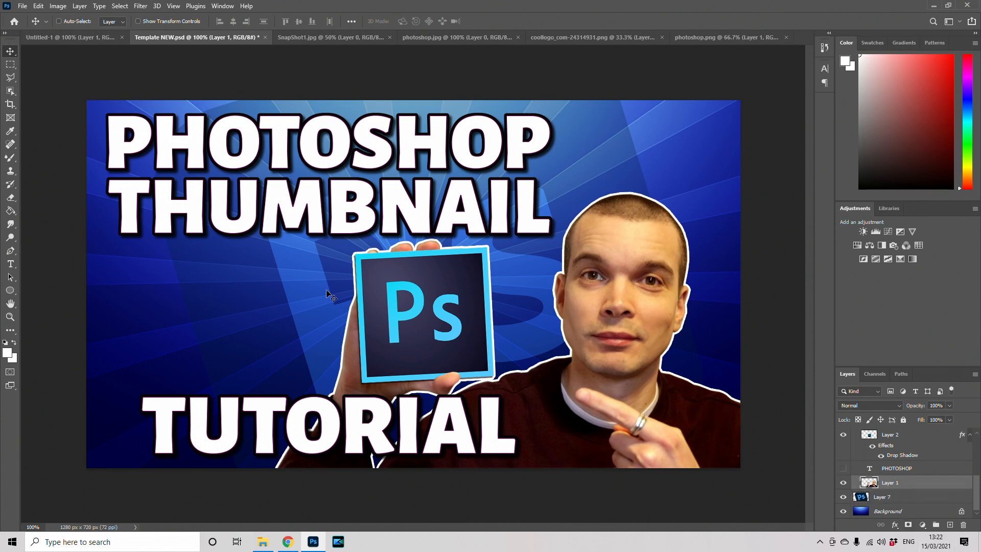
click(10, 207)
click(10, 199)
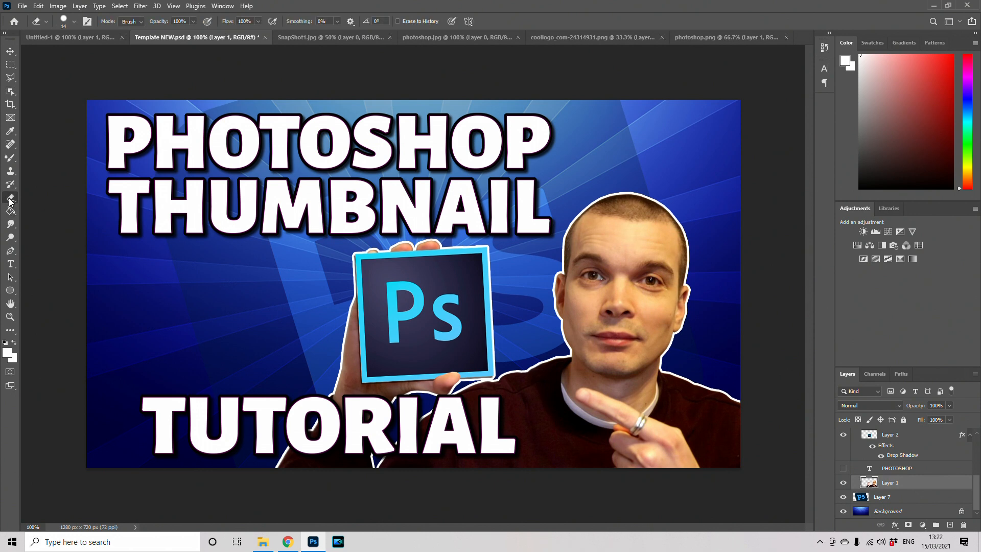
click(62, 199)
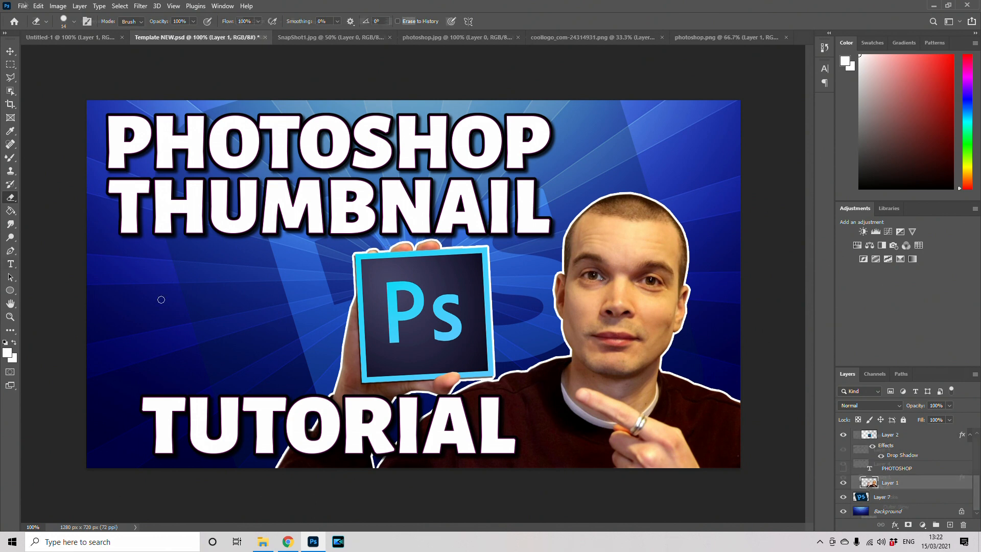
Start saving a copy of the Thumbnail Tutorial document in JPEG format.
click(23, 5)
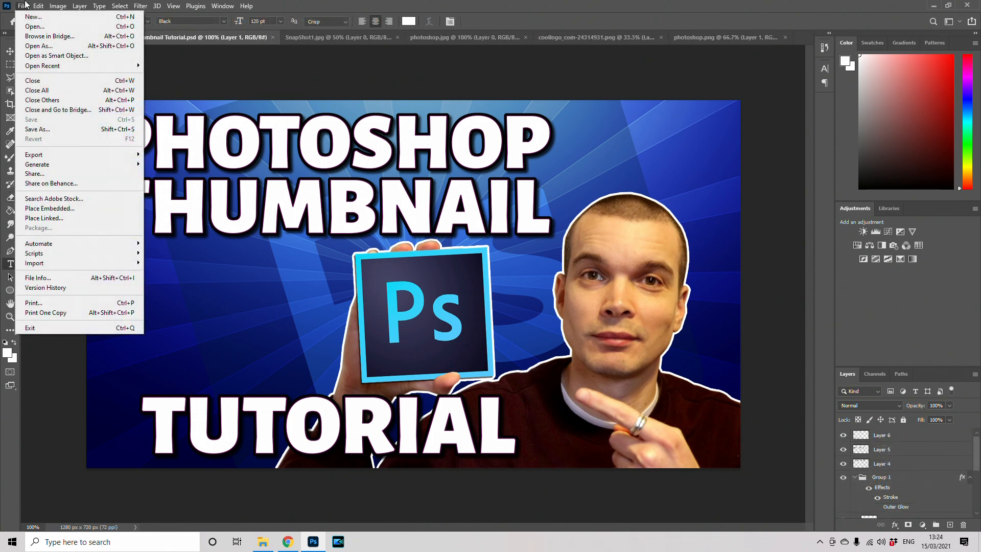
click(24, 6)
click(23, 6)
click(23, 5)
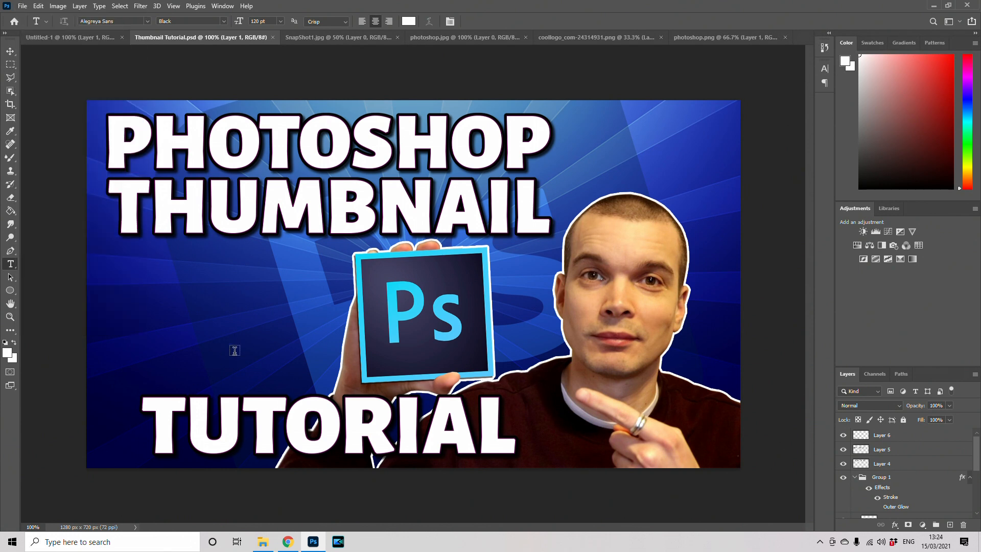
click(23, 6)
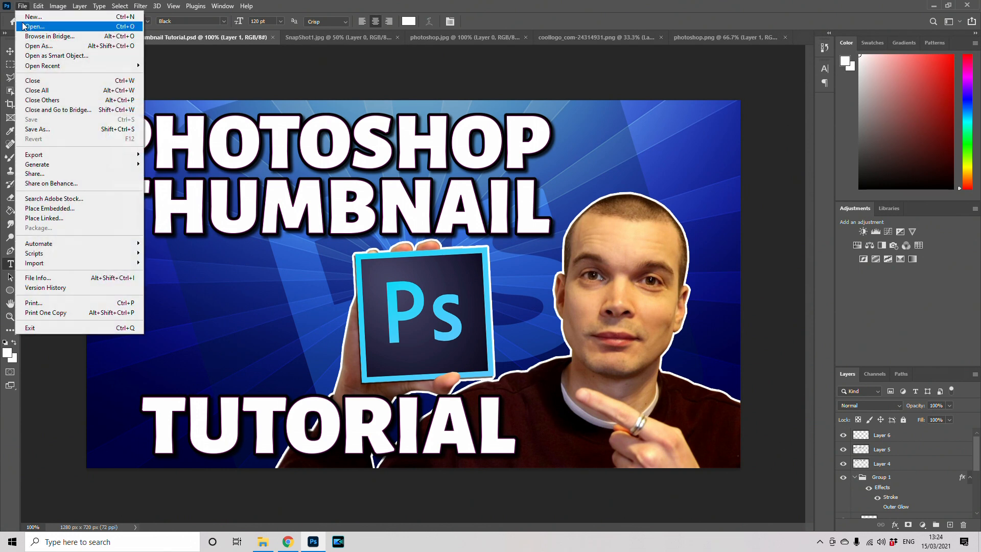
click(37, 129)
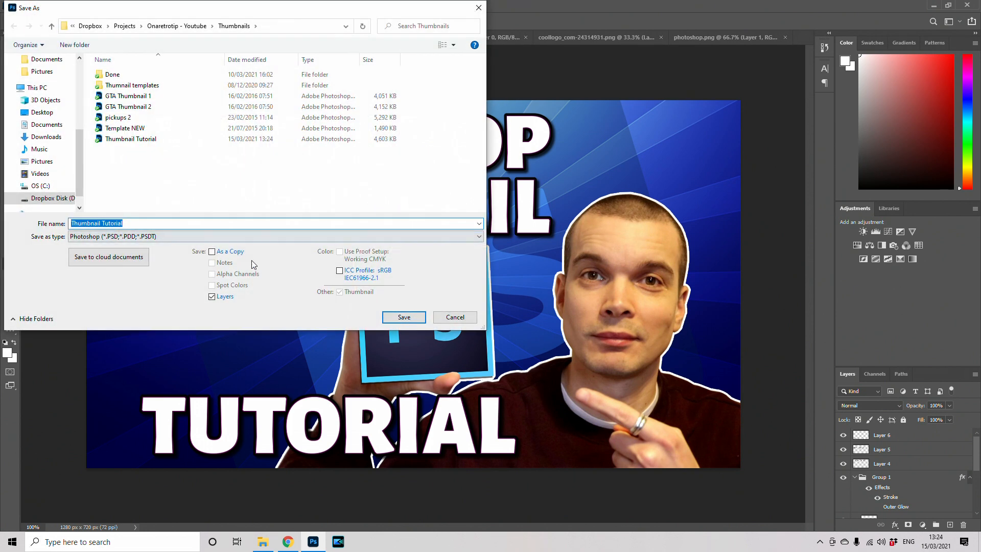
click(169, 238)
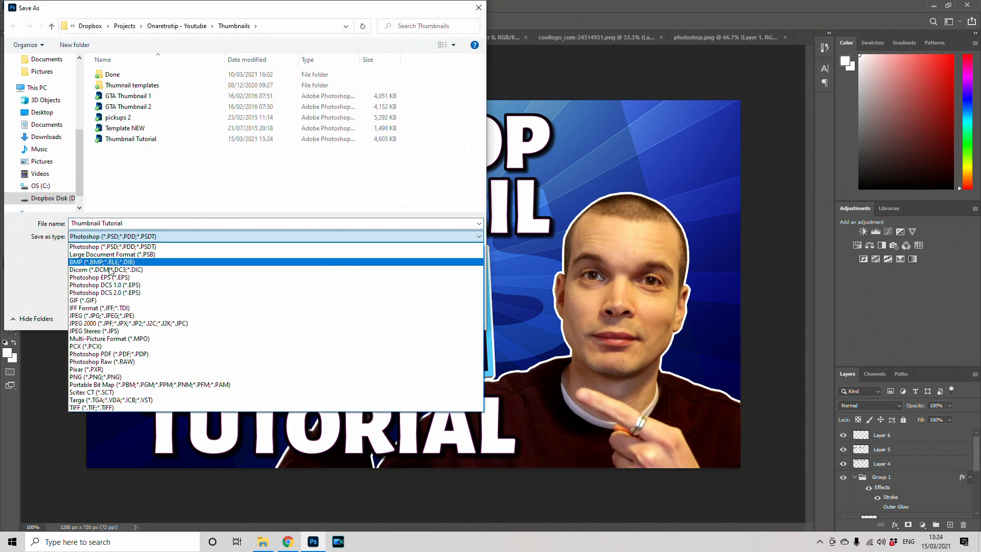
click(95, 316)
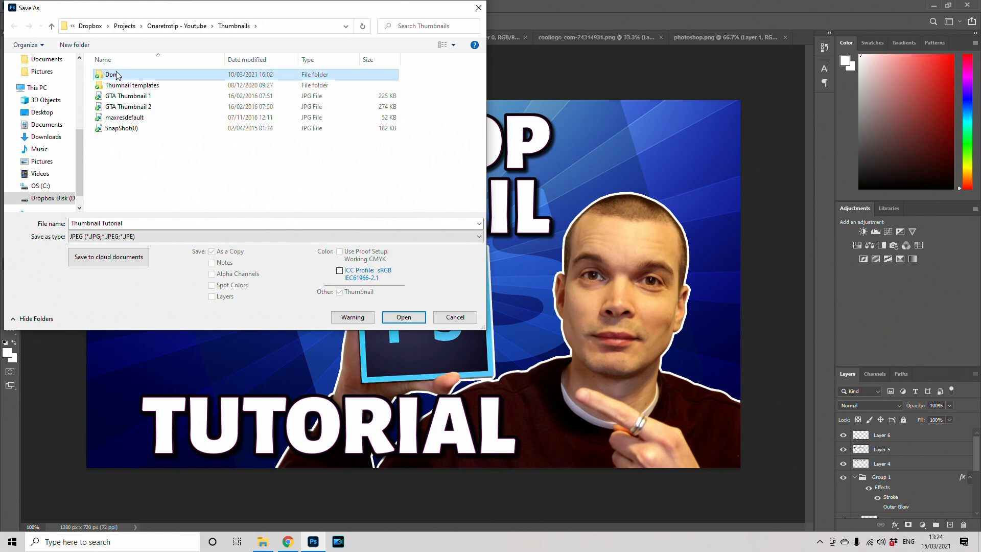
Save the JPEG as Thumbnail Tutorial in the Done folder, with maximum quality 12 and the Baseline ("Standard") format.
double_click(113, 74)
click(145, 223)
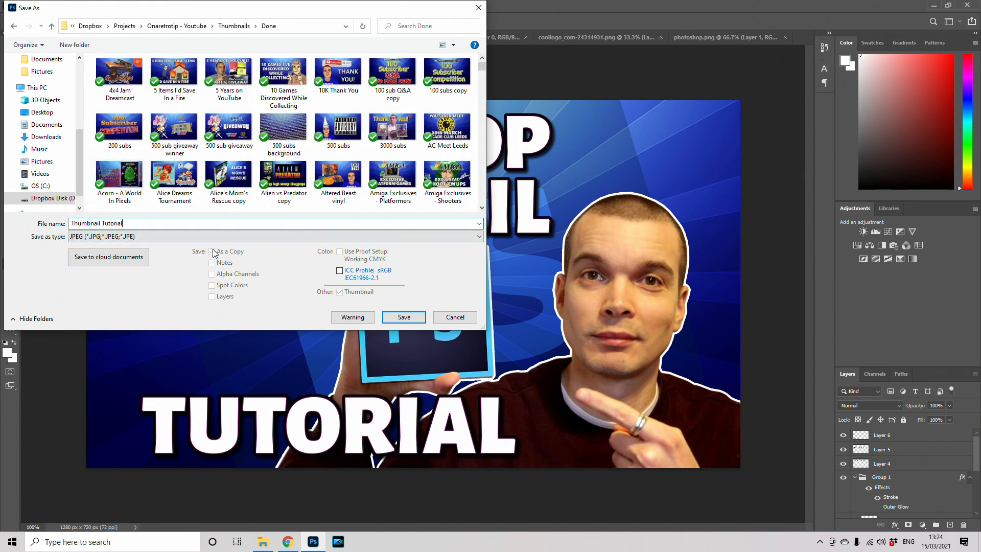
click(404, 317)
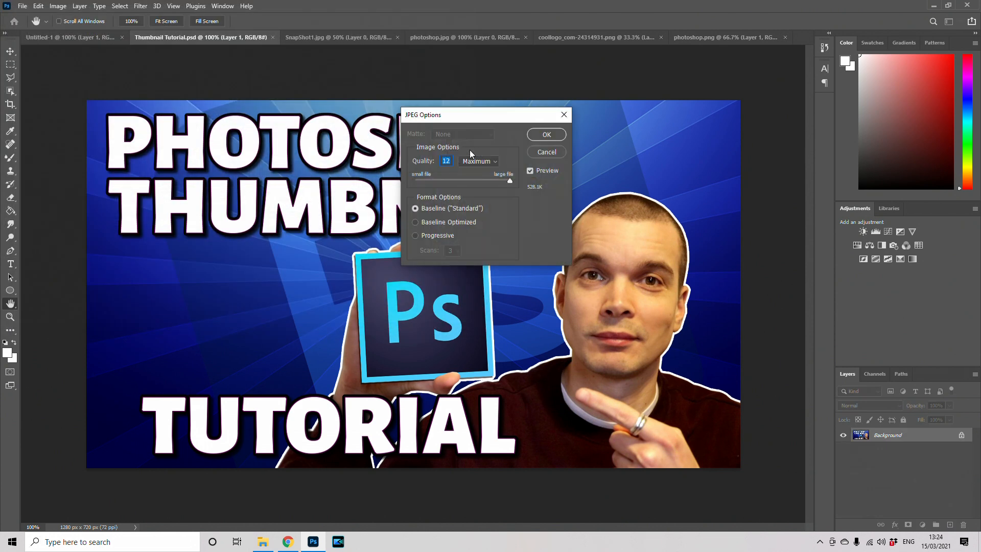
click(545, 135)
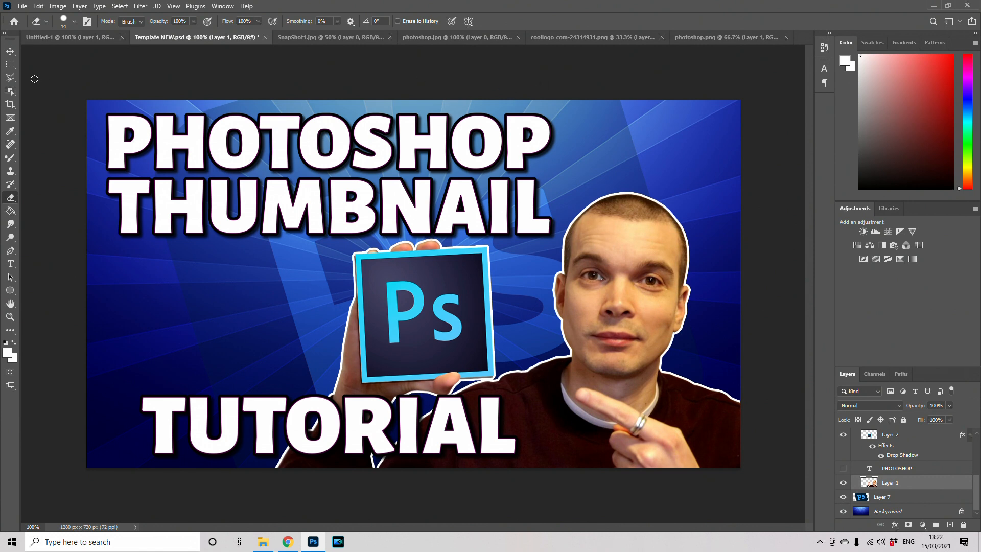
Try to outline a small triangular selection with the Polygonal Lasso tool in the empty area beside the canvas.
click(10, 78)
right_click(13, 80)
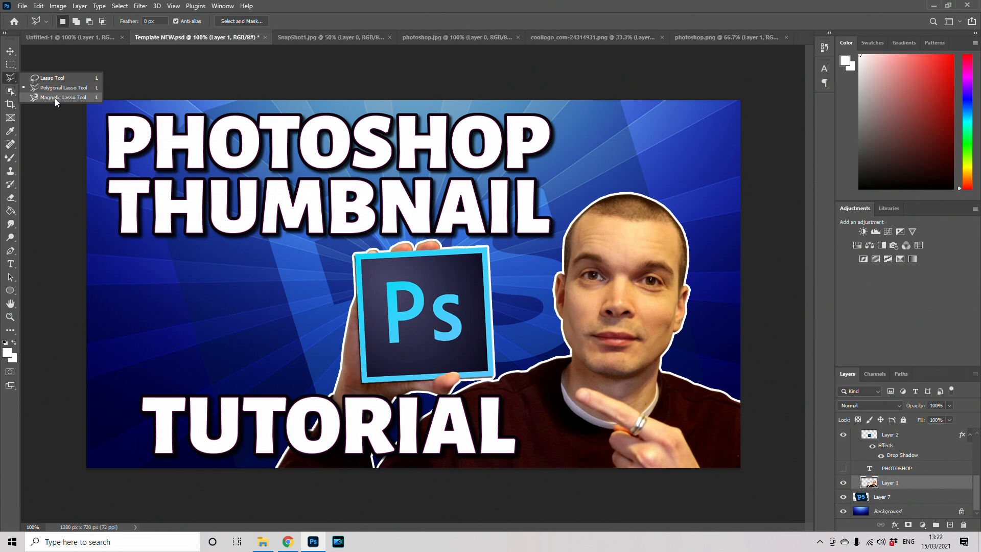
click(39, 152)
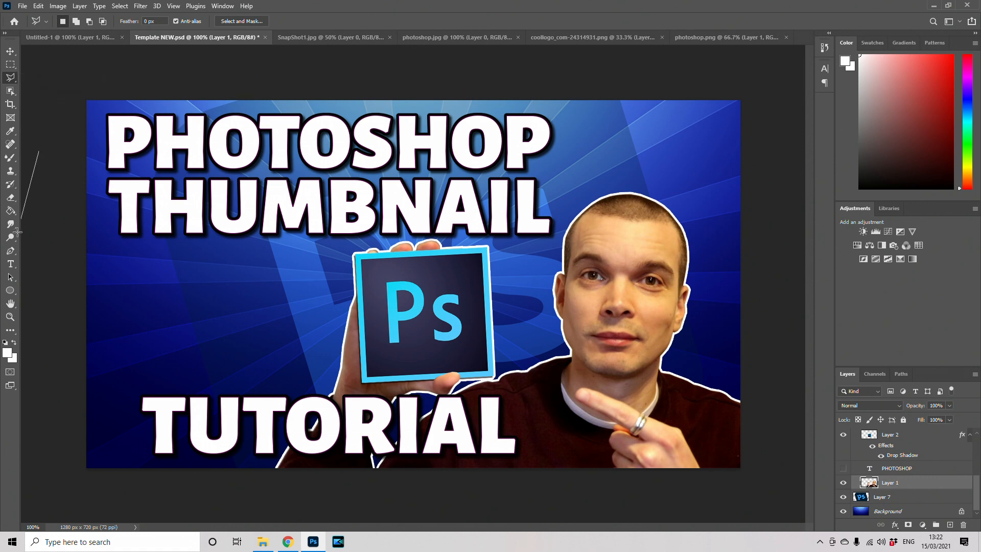
click(22, 201)
click(48, 202)
click(39, 152)
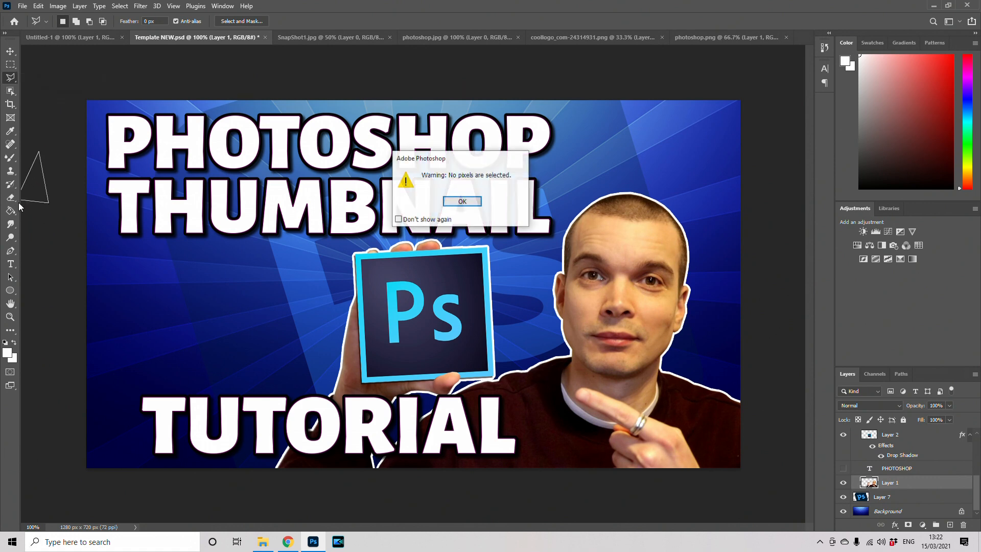
click(459, 203)
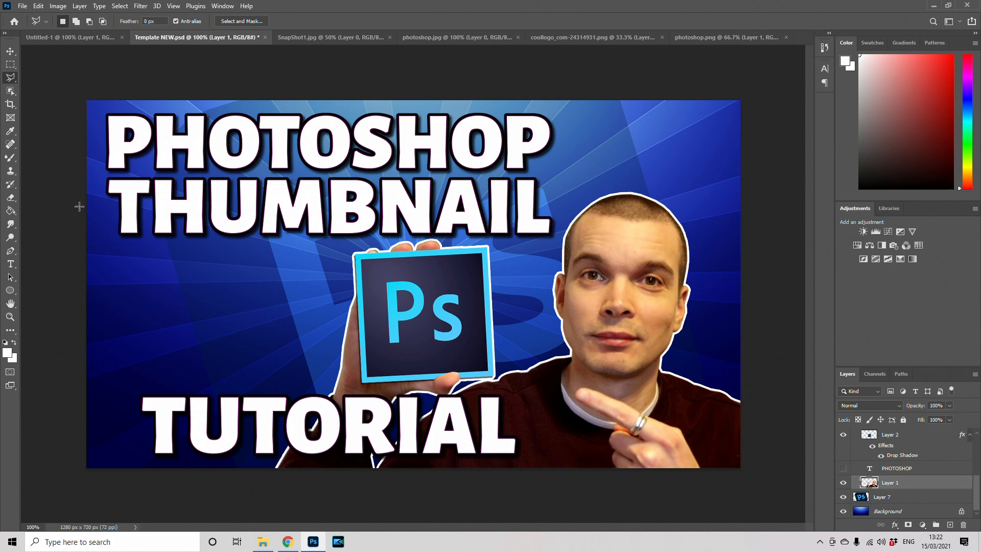
Look through the Eraser tool variants and switch to the Type tool.
click(11, 199)
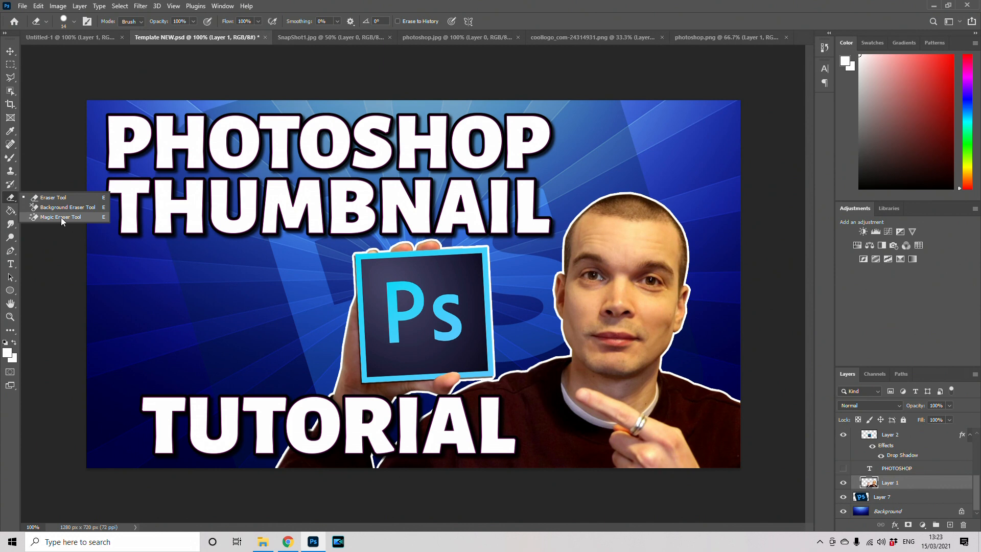
click(11, 264)
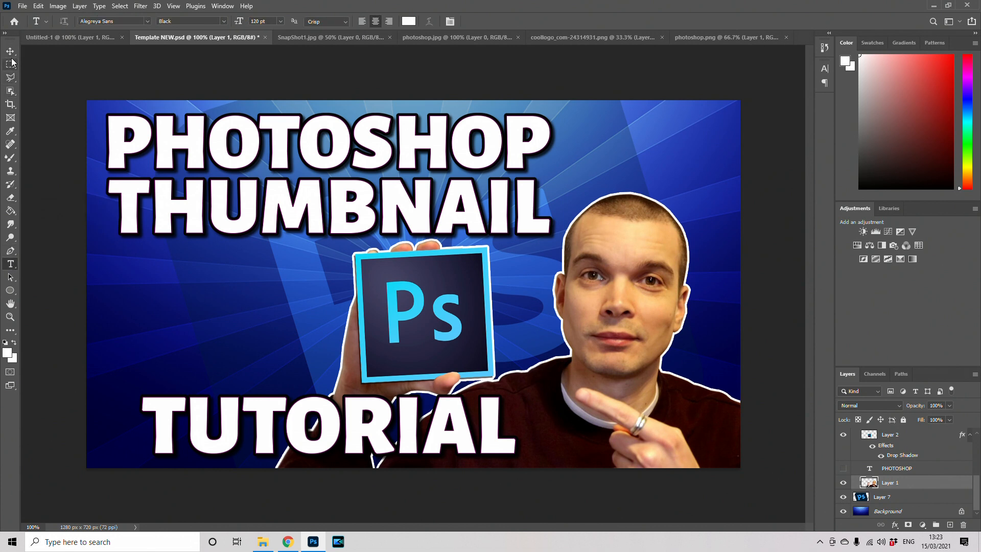